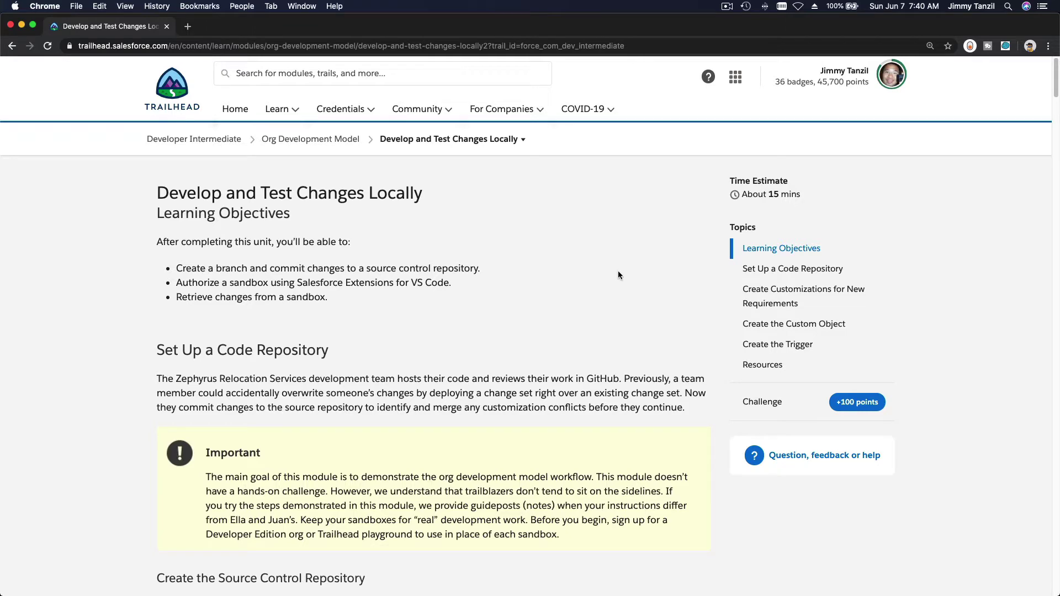
Read the unit's code repository setup instructions and open the linked GitHub help article on creating an empty repo.
{"action": "scroll", "coordinate": [617, 274], "scroll_direction": "down", "scroll_amount": 3}
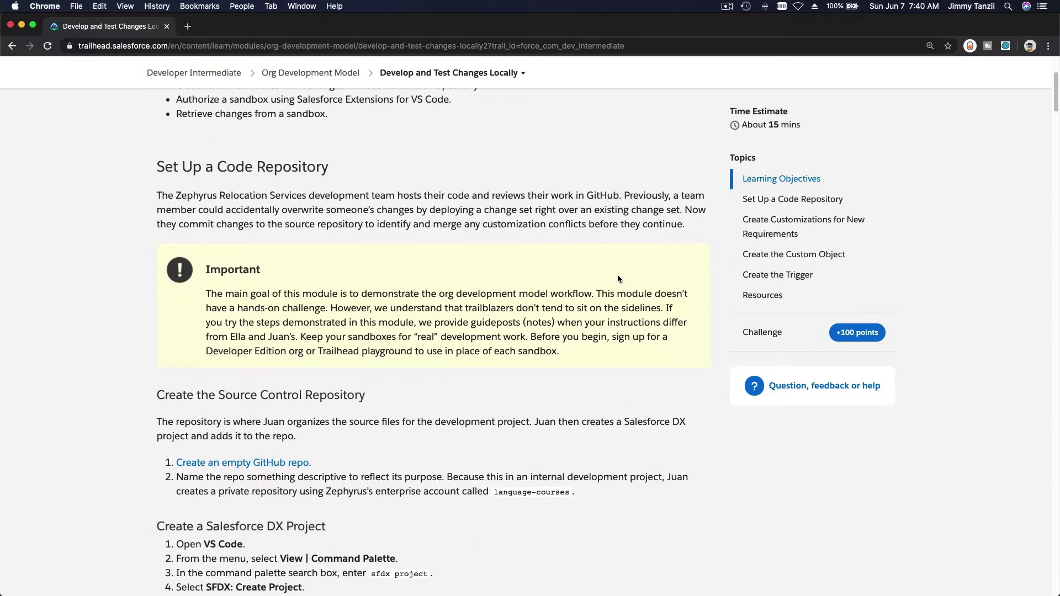
{"action": "scroll", "coordinate": [617, 273], "scroll_direction": "down", "scroll_amount": 2}
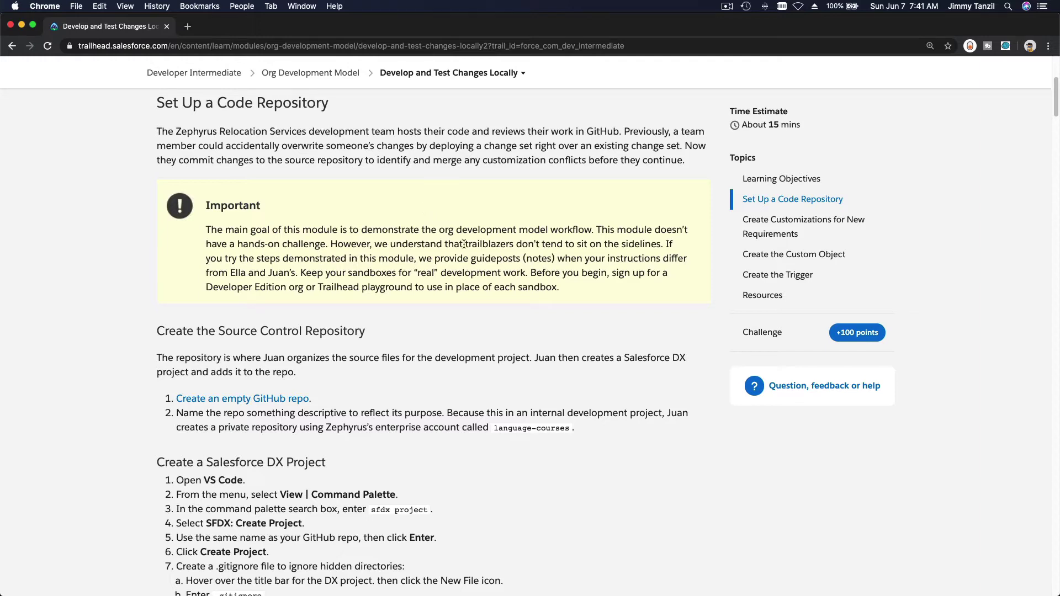
{"action": "scroll", "coordinate": [463, 243], "scroll_direction": "down", "scroll_amount": 3}
{"action": "scroll", "coordinate": [464, 244], "scroll_direction": "down", "scroll_amount": 3}
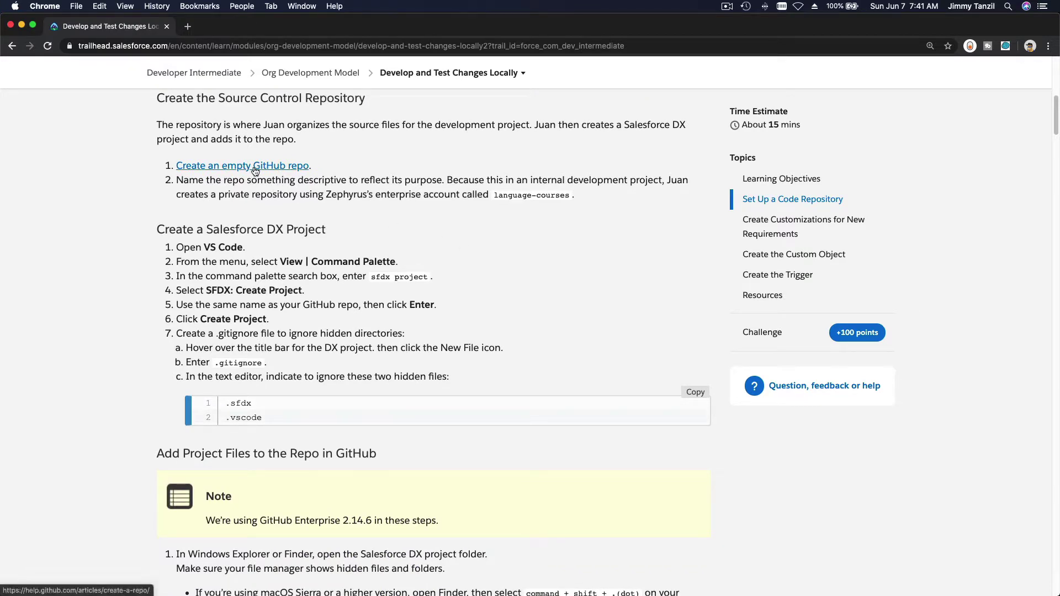
{"action": "left_click", "coordinate": [255, 168]}
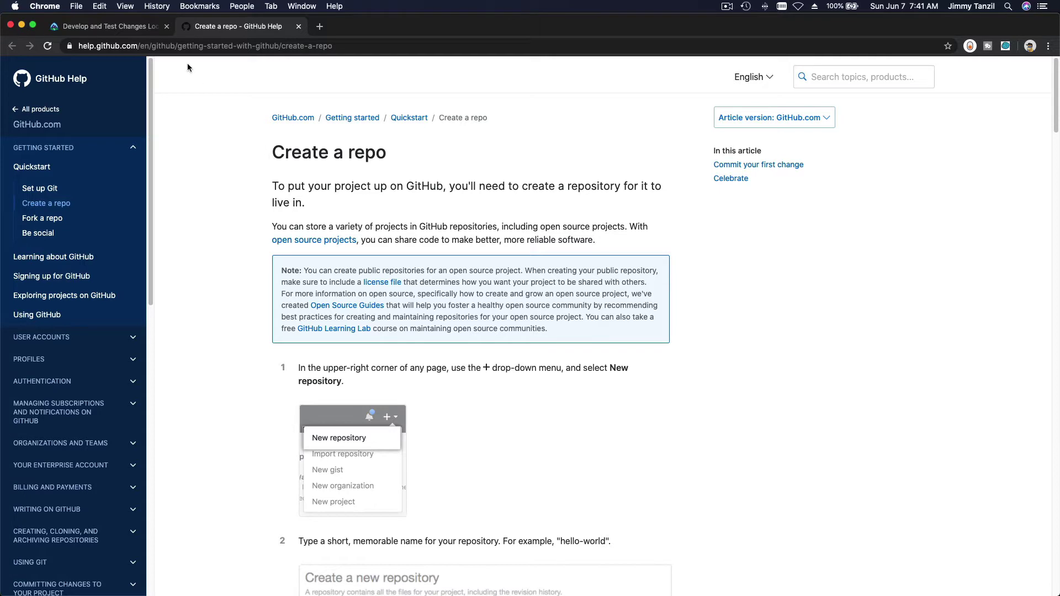
Copy the repository name language-courses from the Trailhead unit and open GitHub Desktop.
{"action": "left_click", "coordinate": [115, 26]}
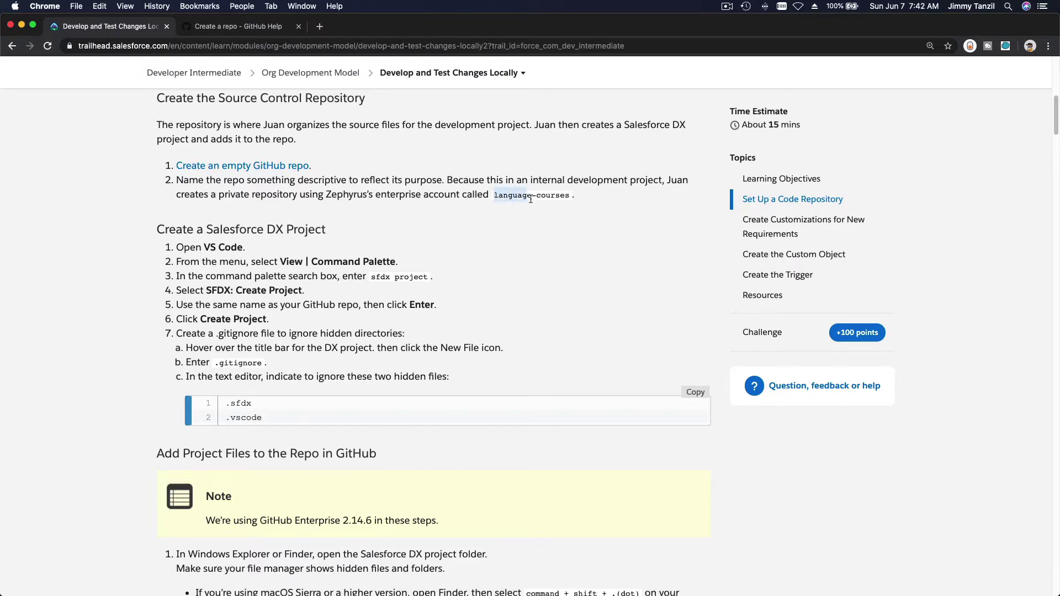
{"action": "left_click_drag", "start_coordinate": [530, 199], "coordinate": [569, 197]}
{"action": "key", "text": "super+c"}
{"action": "key", "text": "super+space"}
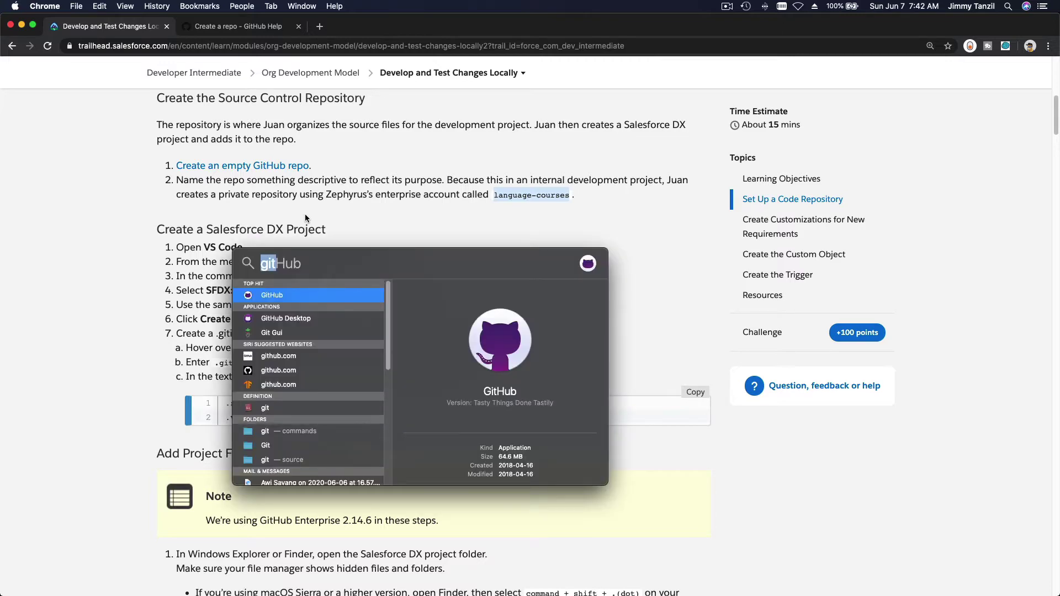
{"action": "left_click", "coordinate": [311, 322]}
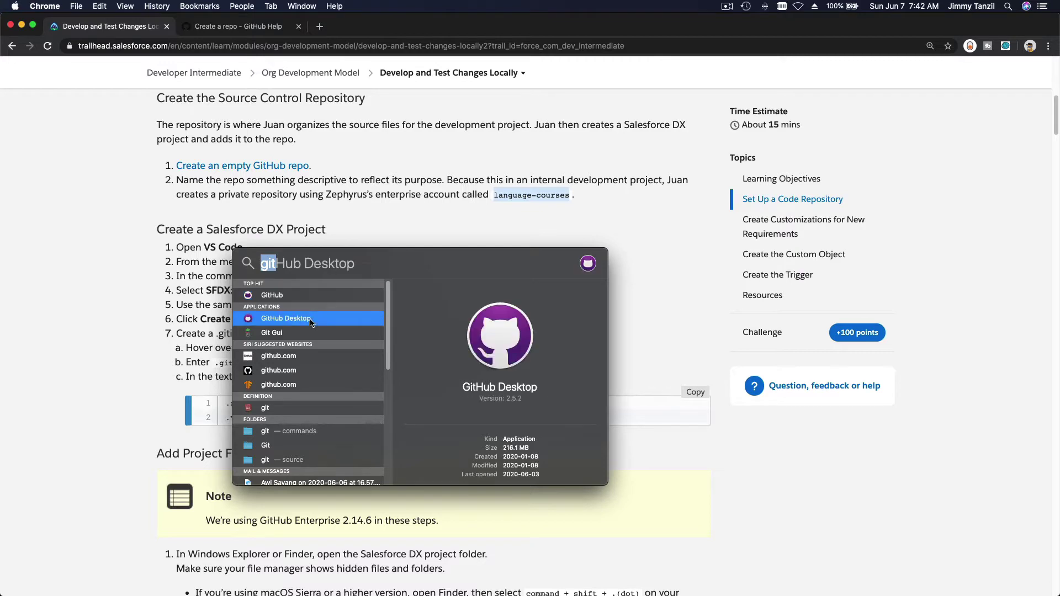
{"action": "key", "text": "Return"}
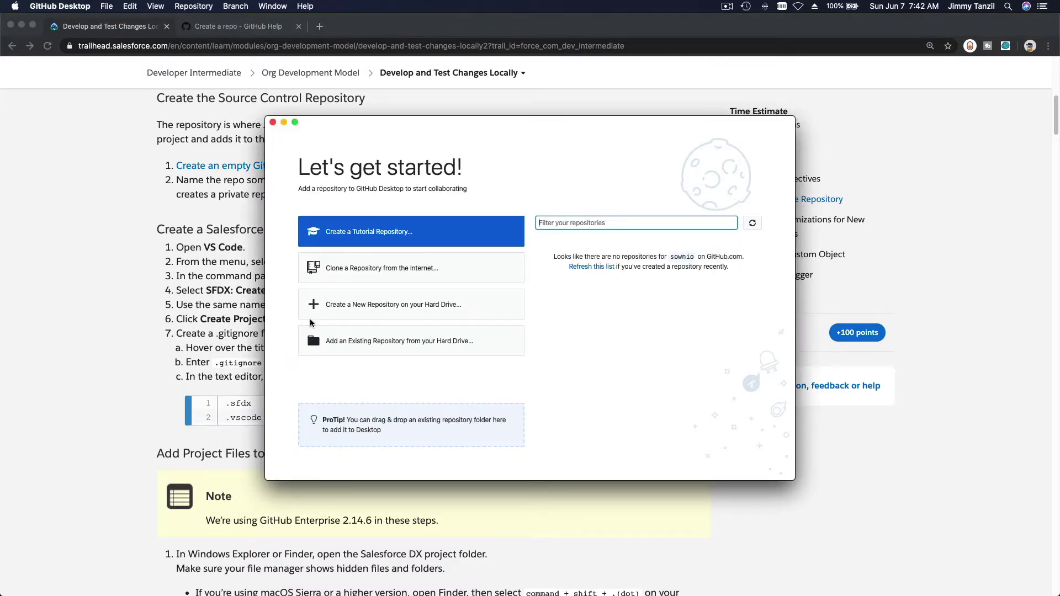
Start a new local repository named language-courses with the description "Trailhead Course Example".
{"action": "left_click", "coordinate": [412, 308]}
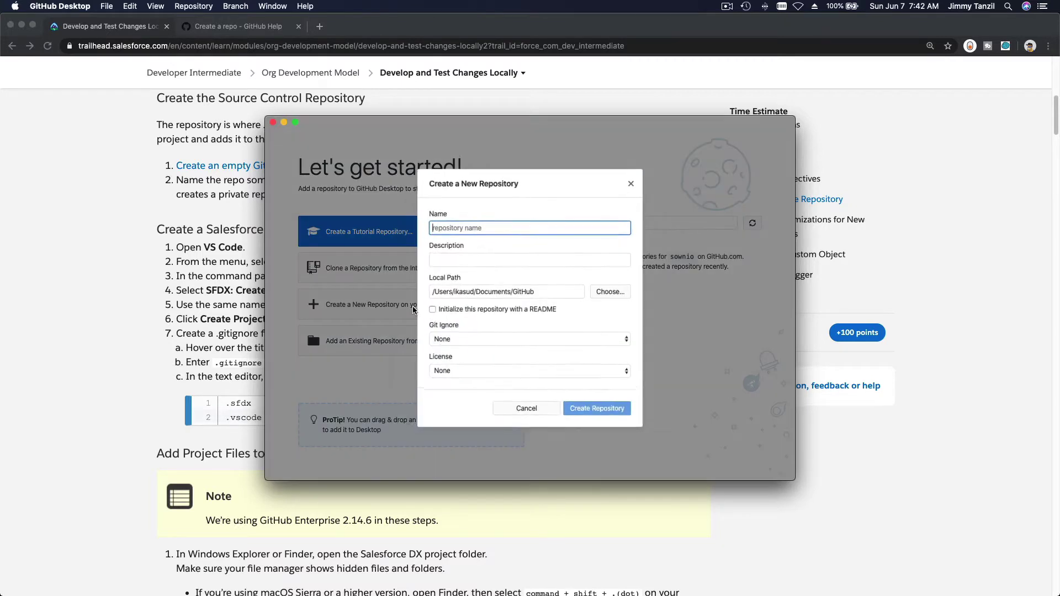
{"action": "key", "text": "super+v"}
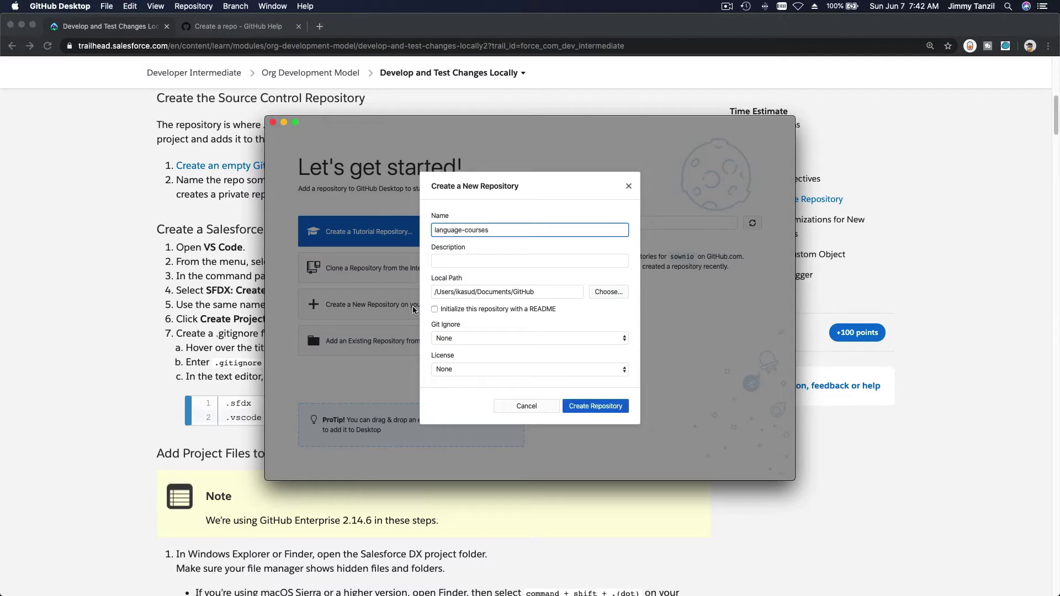
{"action": "key", "text": "Tab"}
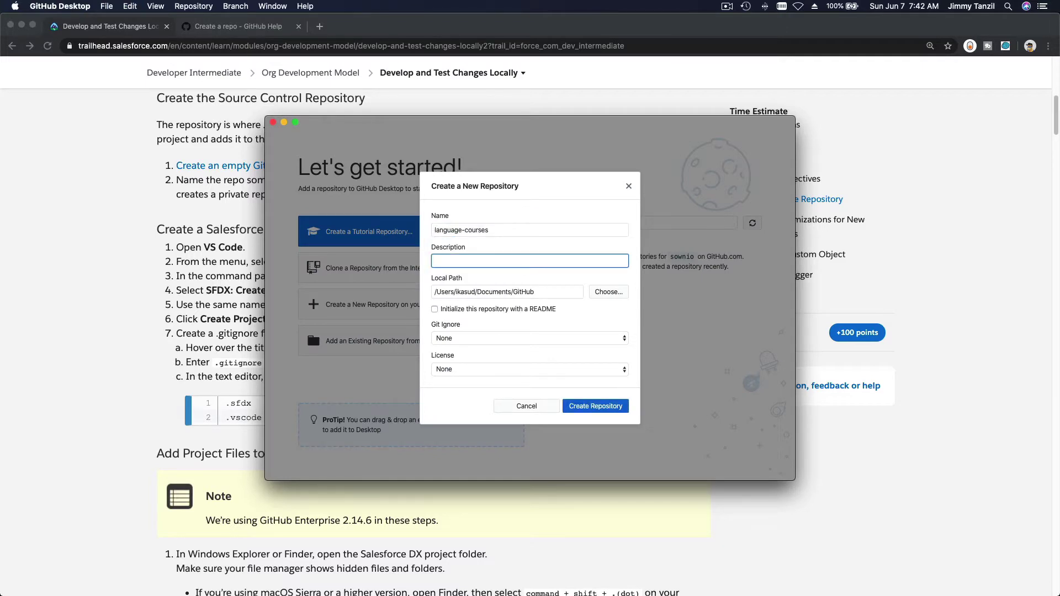
{"action": "type", "text": "Trailhead Course Example"}
Set the local path to a new language-courses folder inside Documents and create the repository.
{"action": "left_click", "coordinate": [607, 292]}
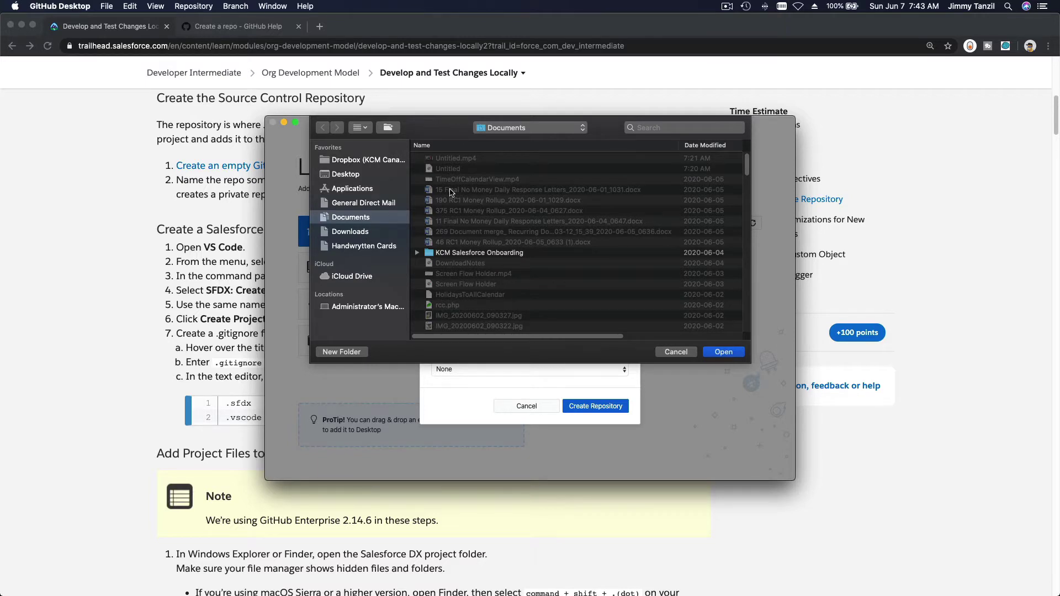
{"action": "left_click", "coordinate": [339, 355]}
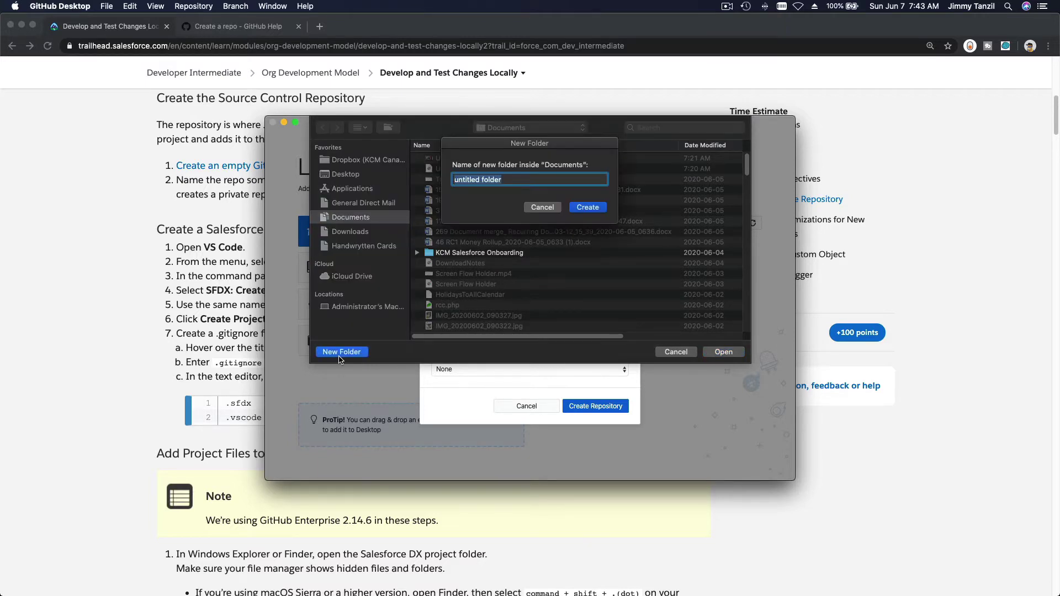
{"action": "key", "text": "super+v"}
{"action": "left_click", "coordinate": [584, 209]}
{"action": "left_click", "coordinate": [724, 352]}
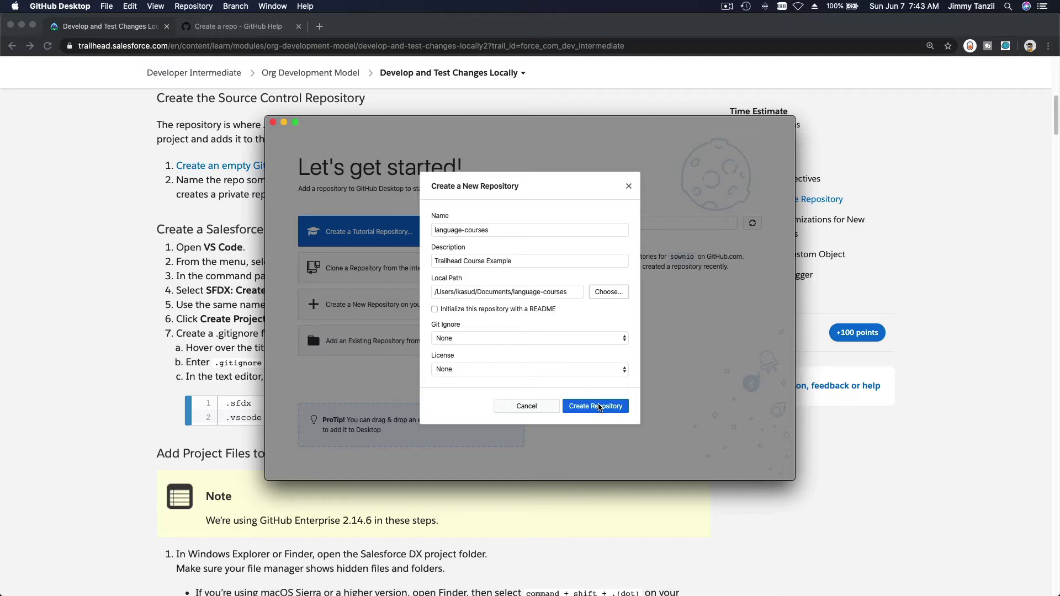
{"action": "left_click", "coordinate": [600, 407]}
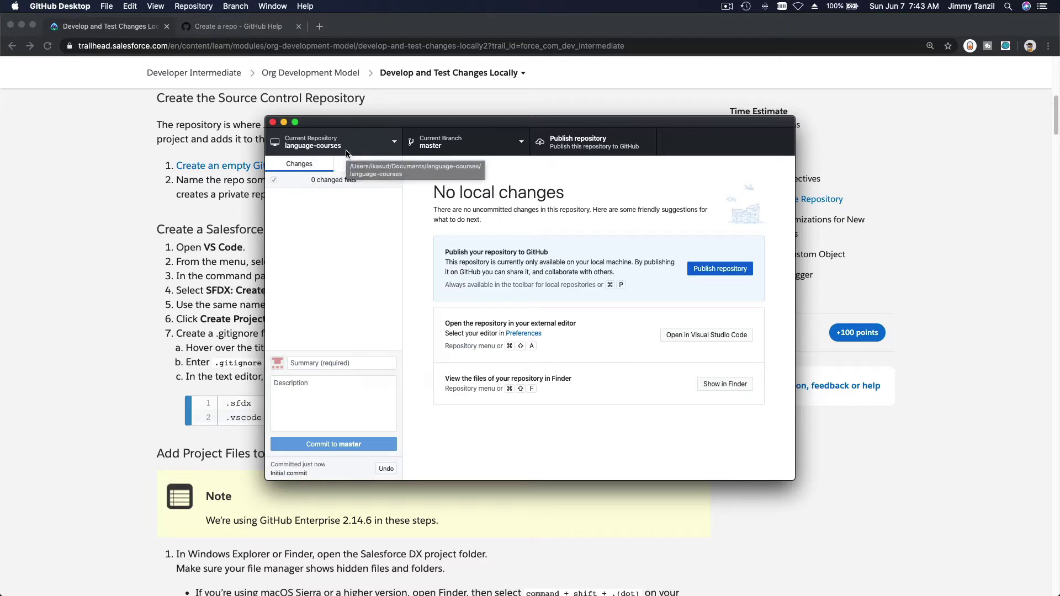
Switch back to the Trailhead unit in Chrome and read the instructions for creating a Salesforce DX project.
{"action": "key", "text": "super+Tab"}
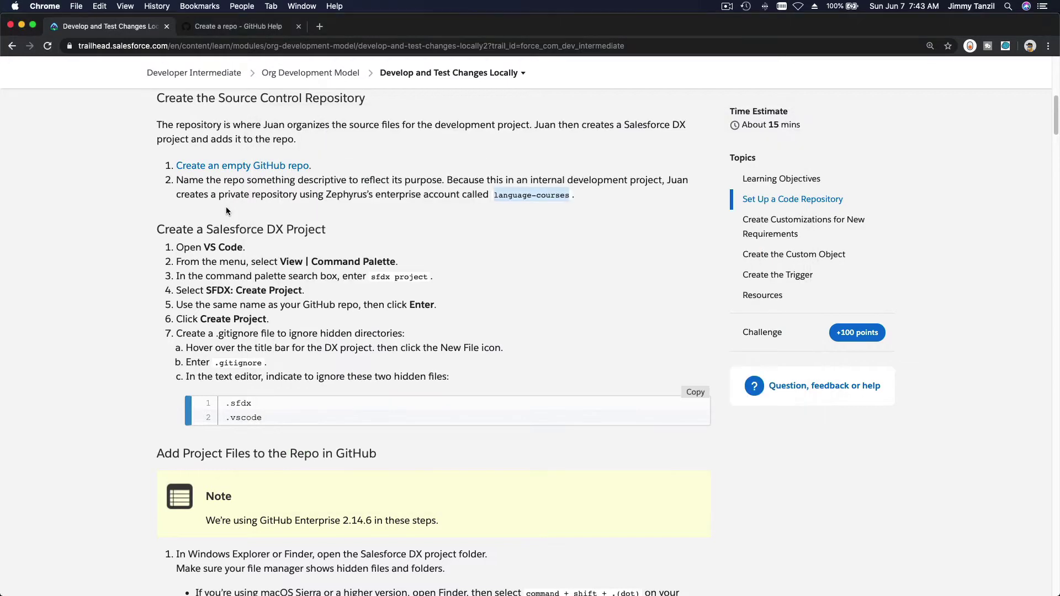
{"action": "scroll", "coordinate": [317, 258], "scroll_direction": "down", "scroll_amount": 5}
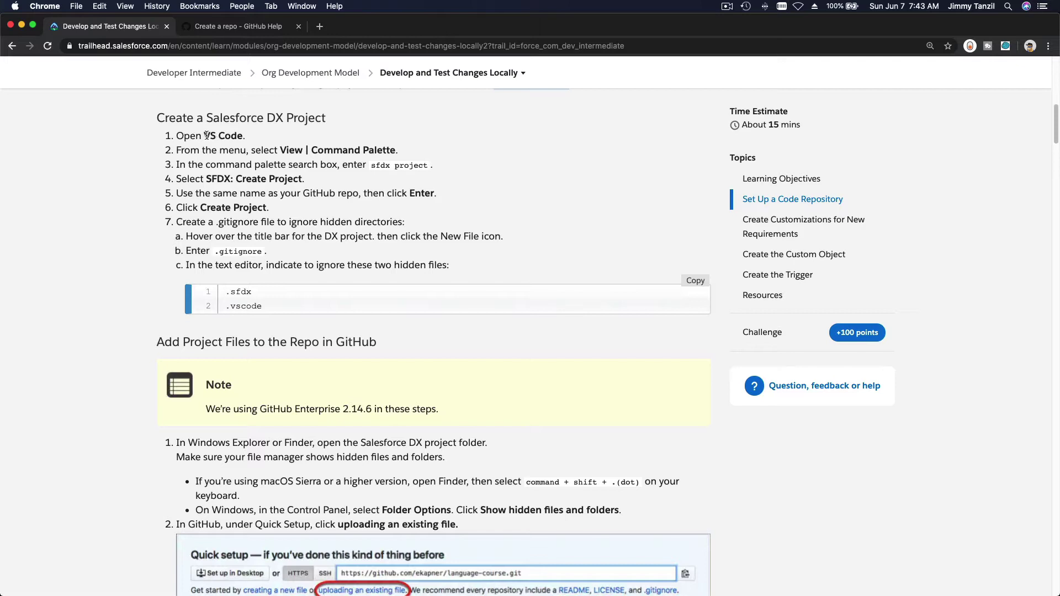
{"action": "left_click_drag", "start_coordinate": [204, 135], "coordinate": [248, 137]}
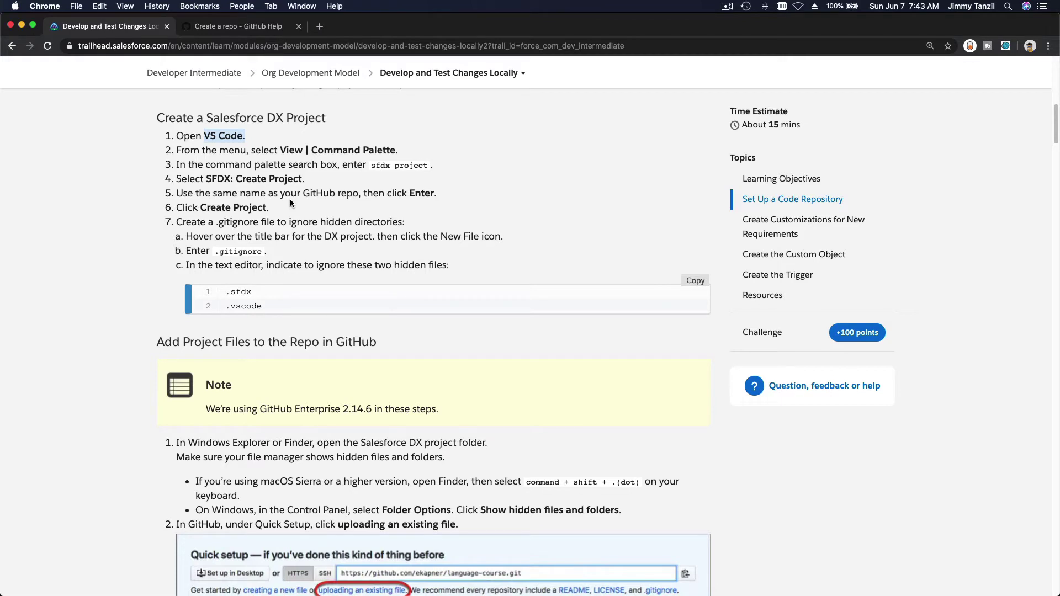
{"action": "scroll", "coordinate": [291, 203], "scroll_direction": "up", "scroll_amount": 3}
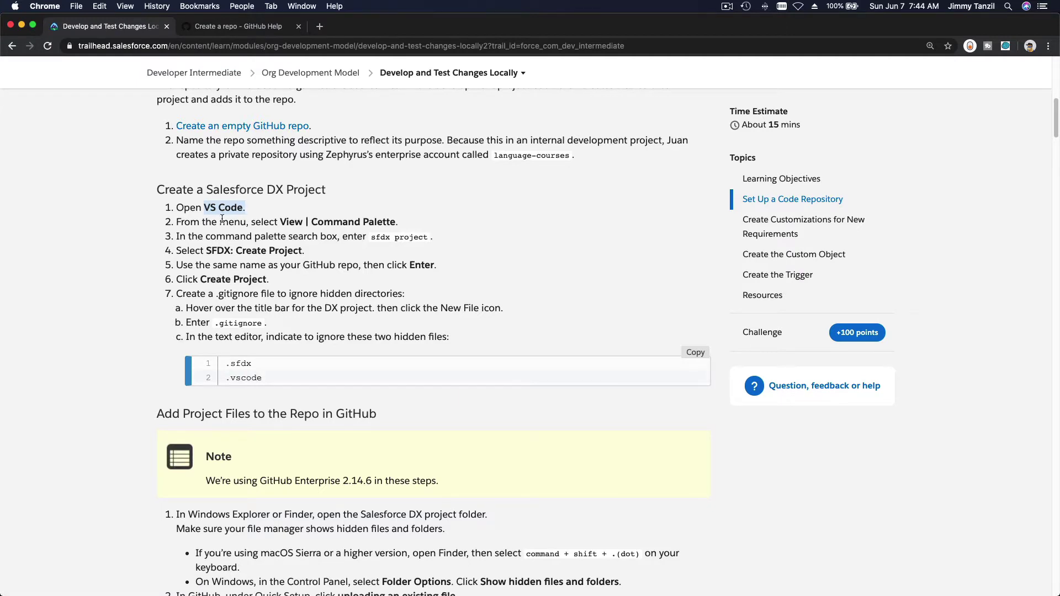
{"action": "scroll", "coordinate": [223, 218], "scroll_direction": "down", "scroll_amount": 3}
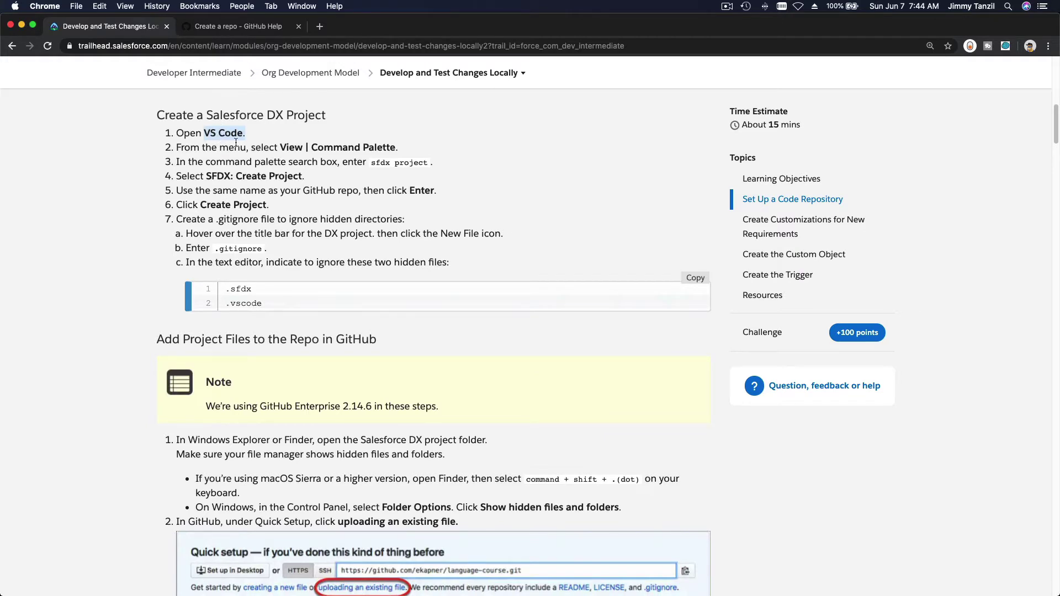
Find and open Visual Studio Code through the system search.
{"action": "left_click", "coordinate": [448, 176]}
{"action": "key", "text": "super+space"}
{"action": "type", "text": "vscode"}
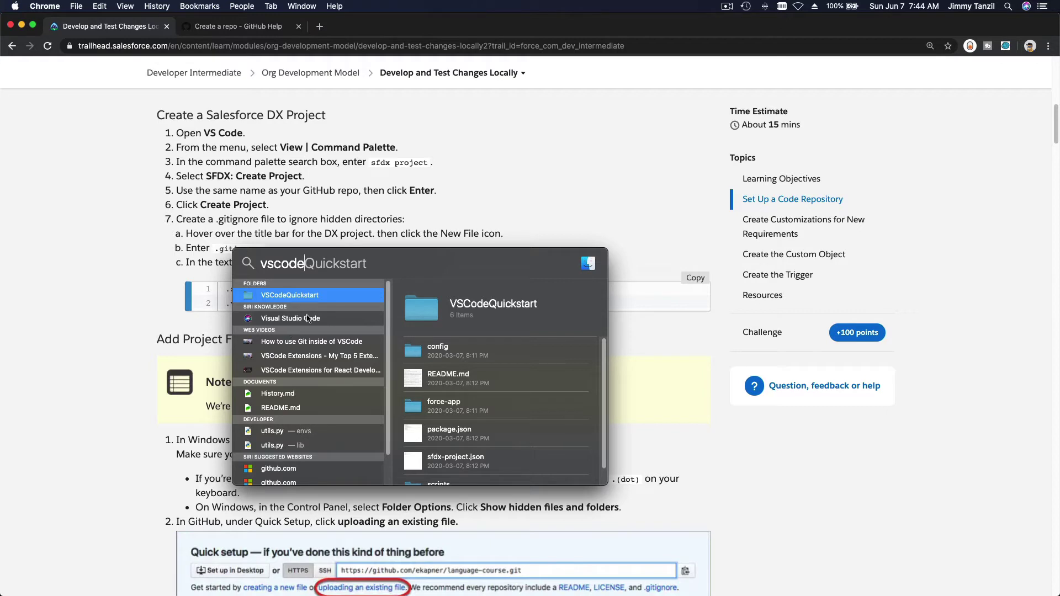
{"action": "key", "text": "BackSpace"}
{"action": "key", "text": "BackSpace"}
{"action": "key", "text": "BackSpace"}
{"action": "key", "text": "BackSpace"}
{"action": "key", "text": "BackSpace"}
{"action": "key", "text": "BackSpace"}
{"action": "type", "text": "V"}
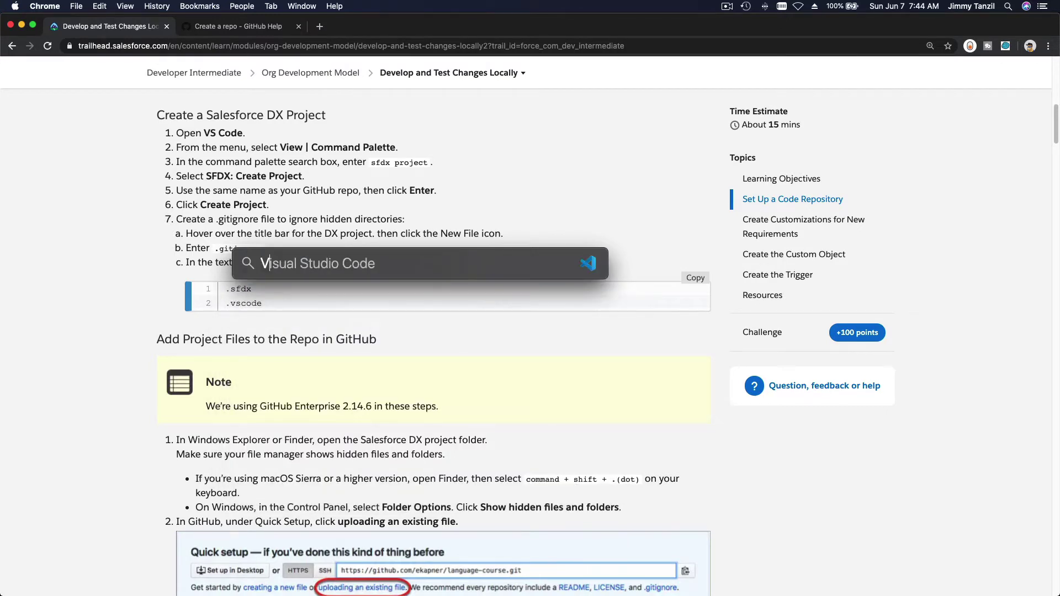
{"action": "type", "text": "isual"}
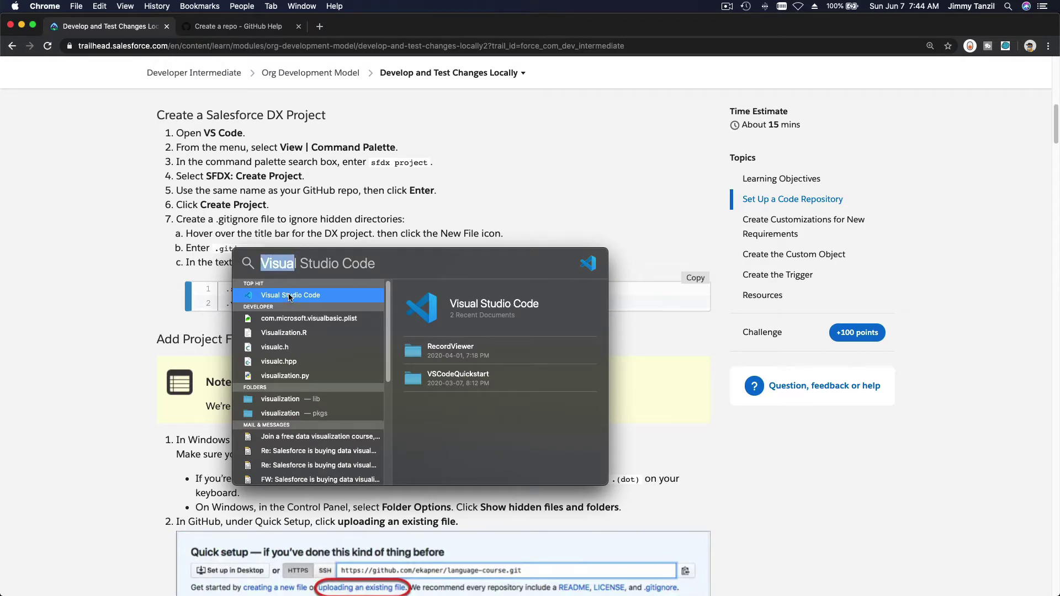
{"action": "left_click", "coordinate": [289, 296]}
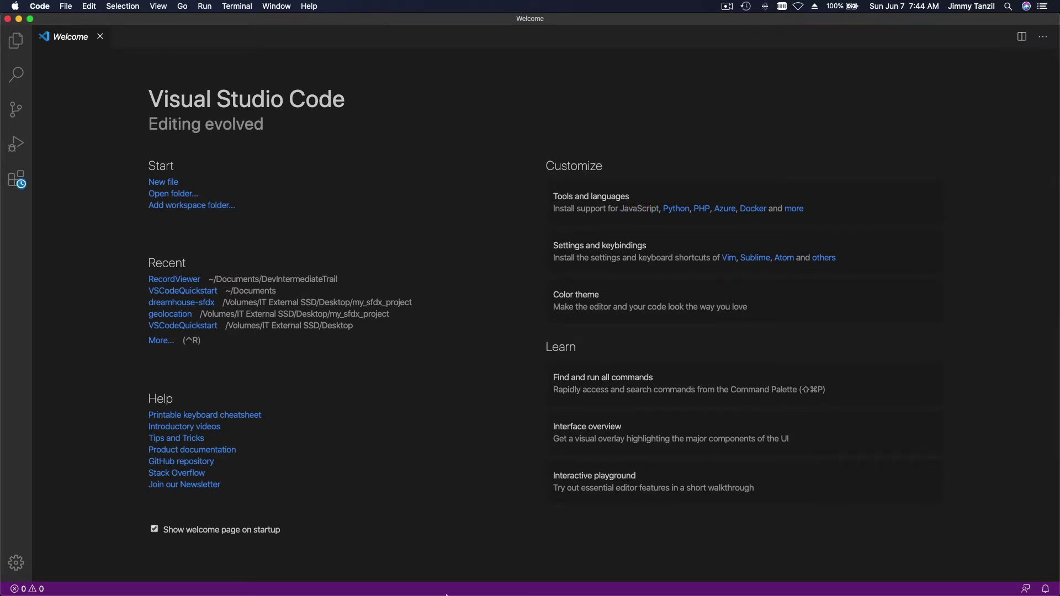
Switch to Chrome to recheck the Salesforce DX project instructions and return to Visual Studio Code.
{"action": "left_click", "coordinate": [402, 577]}
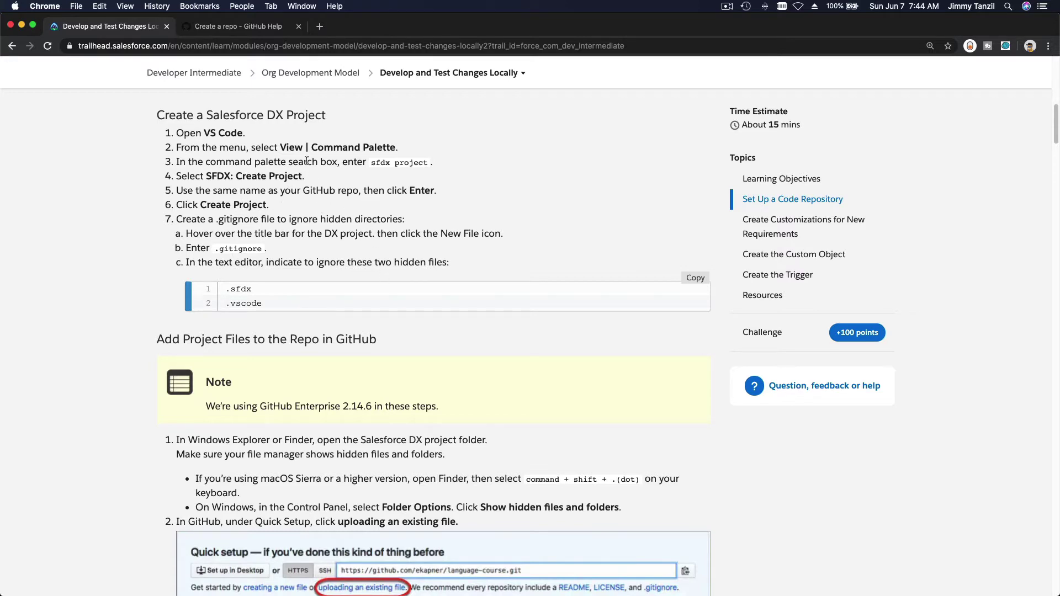
{"action": "mouse_move", "coordinate": [619, 584]}
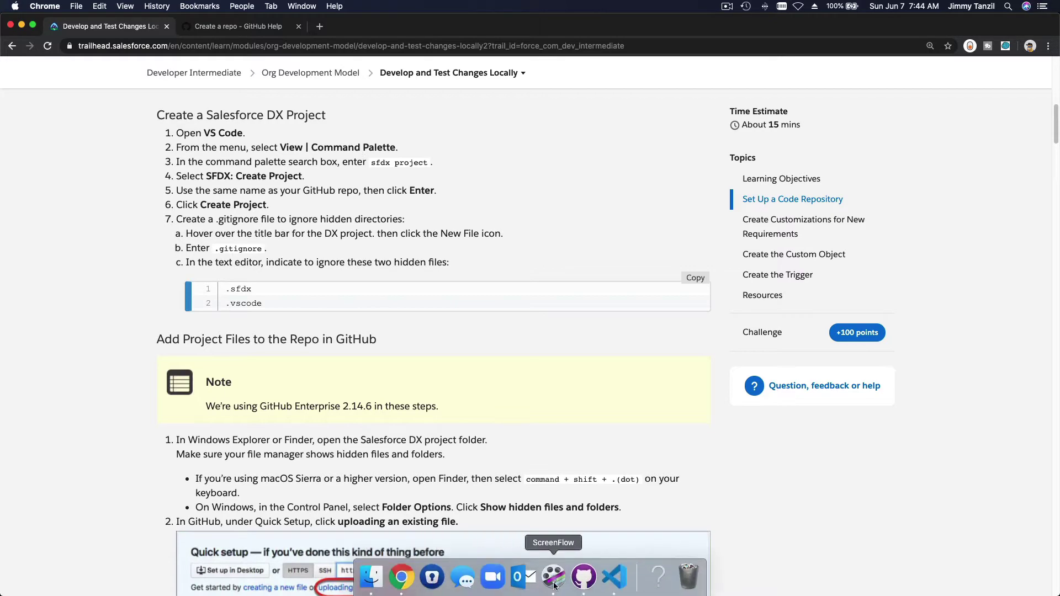
{"action": "left_click", "coordinate": [620, 583]}
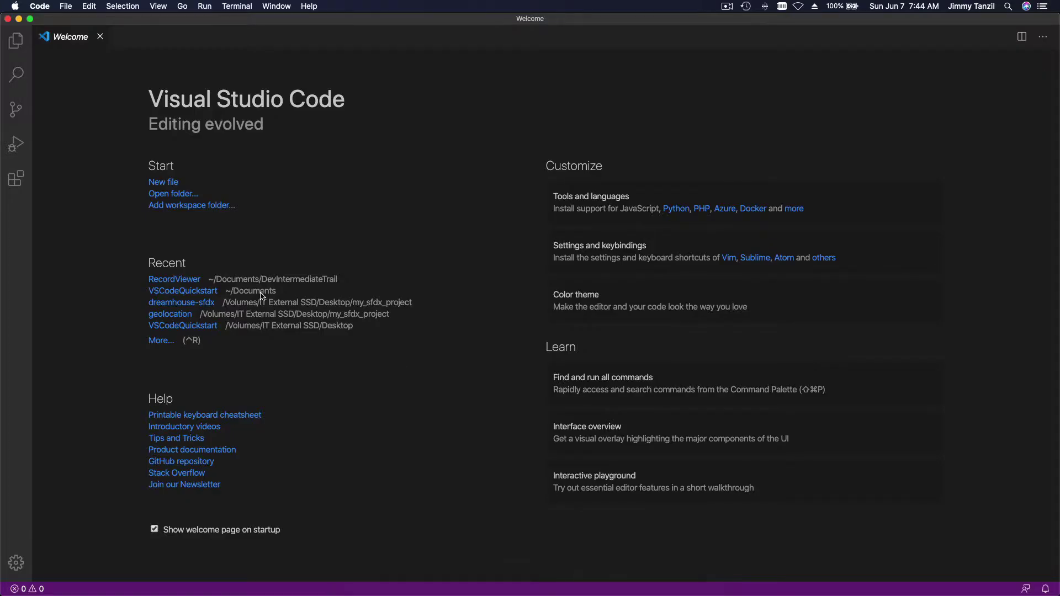
Try to run the SFDX: Create Project command by searching the command palette for "sfdx project".
{"action": "left_click", "coordinate": [165, 7]}
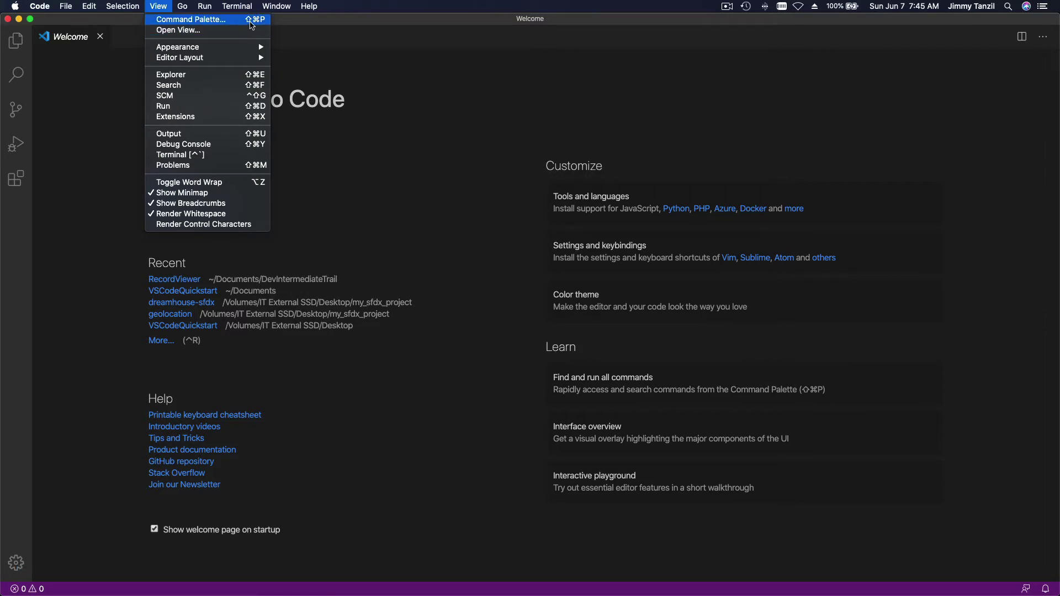
{"action": "left_click", "coordinate": [251, 22]}
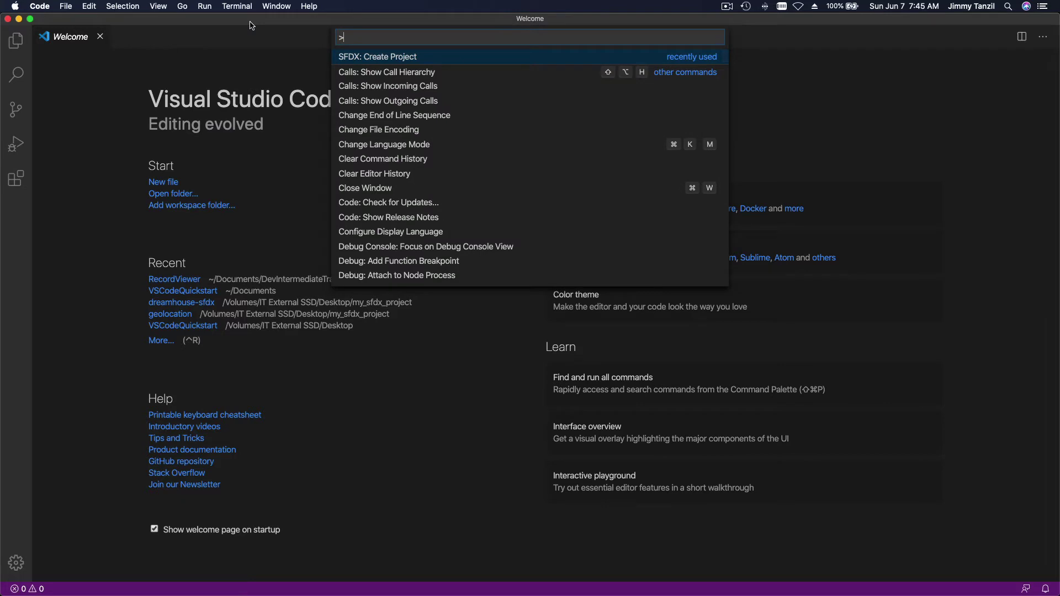
{"action": "type", "text": "sfdx"}
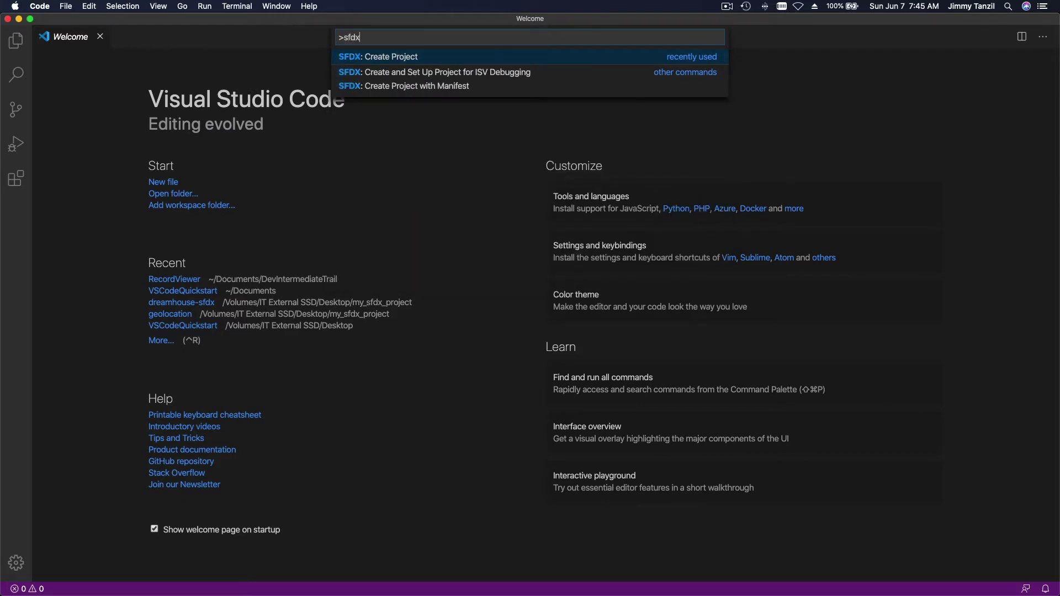
{"action": "type", "text": " project"}
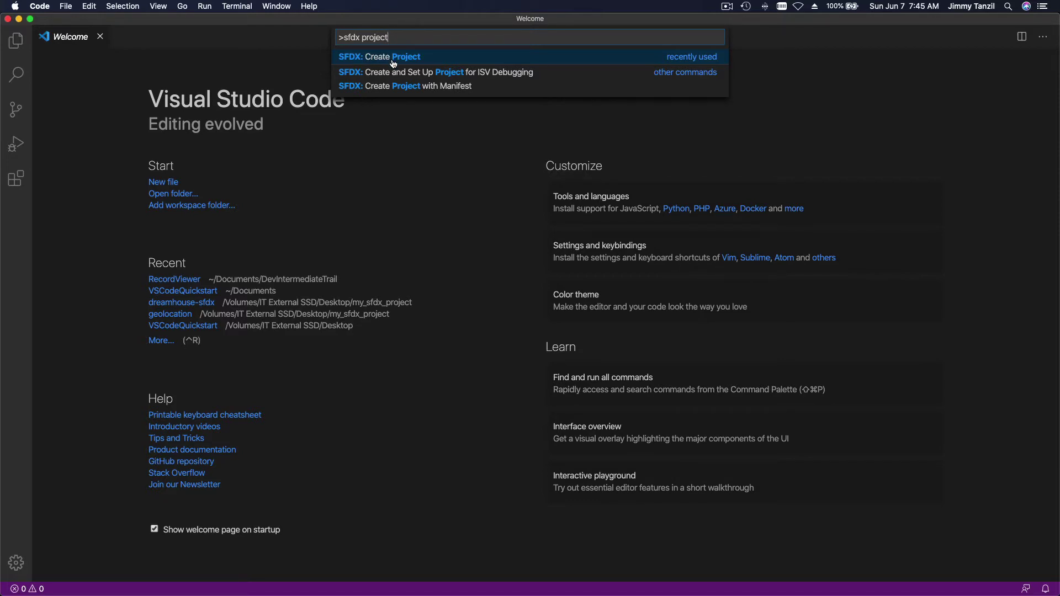
{"action": "left_click", "coordinate": [393, 58]}
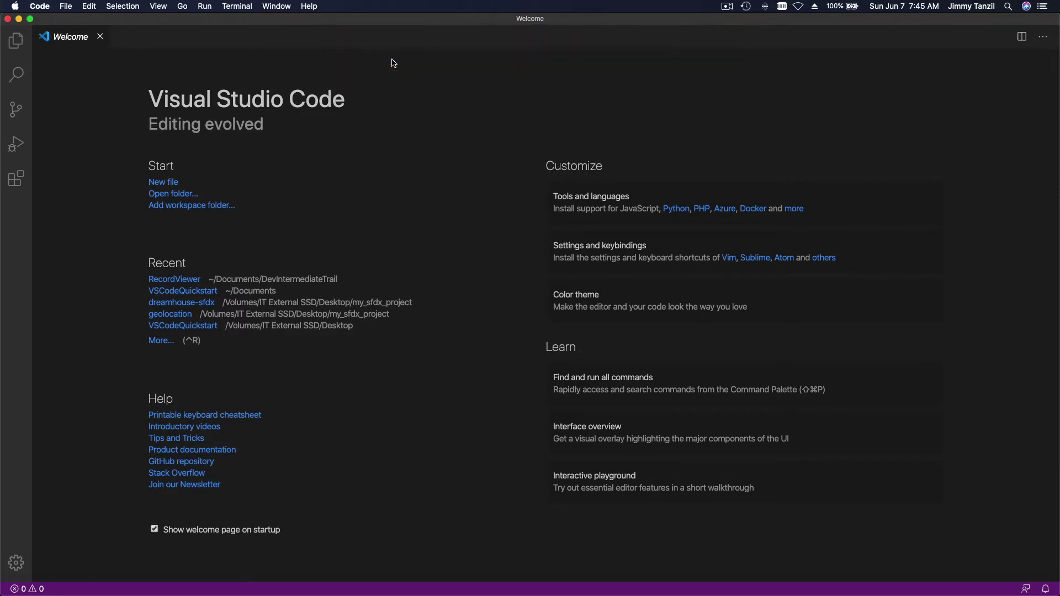
Run SFDX: Create Project with the Standard template and name the project language-courses.
{"action": "key", "text": "super+shift+p"}
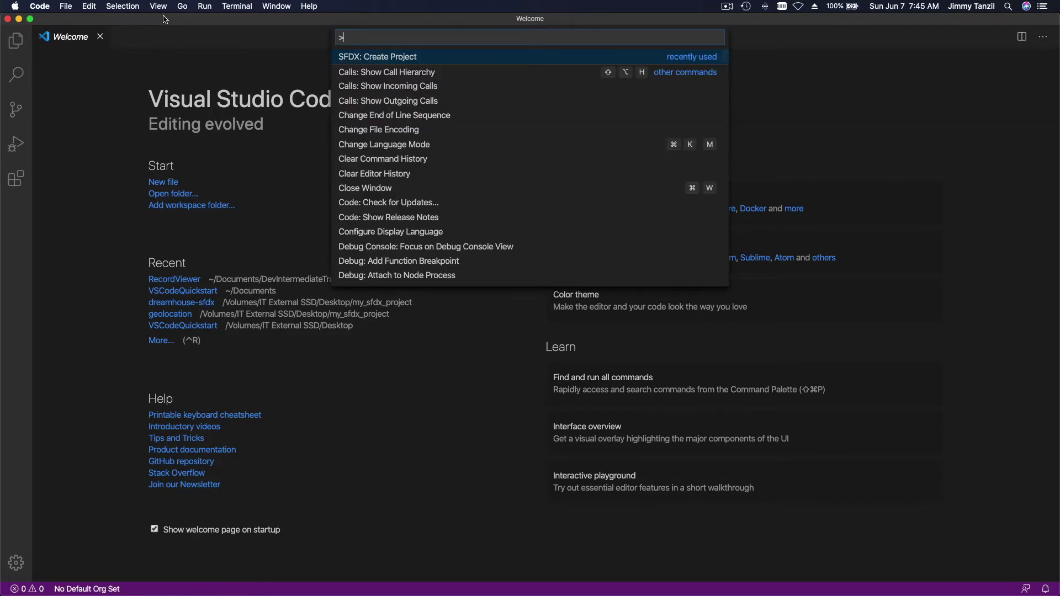
{"action": "left_click", "coordinate": [367, 59]}
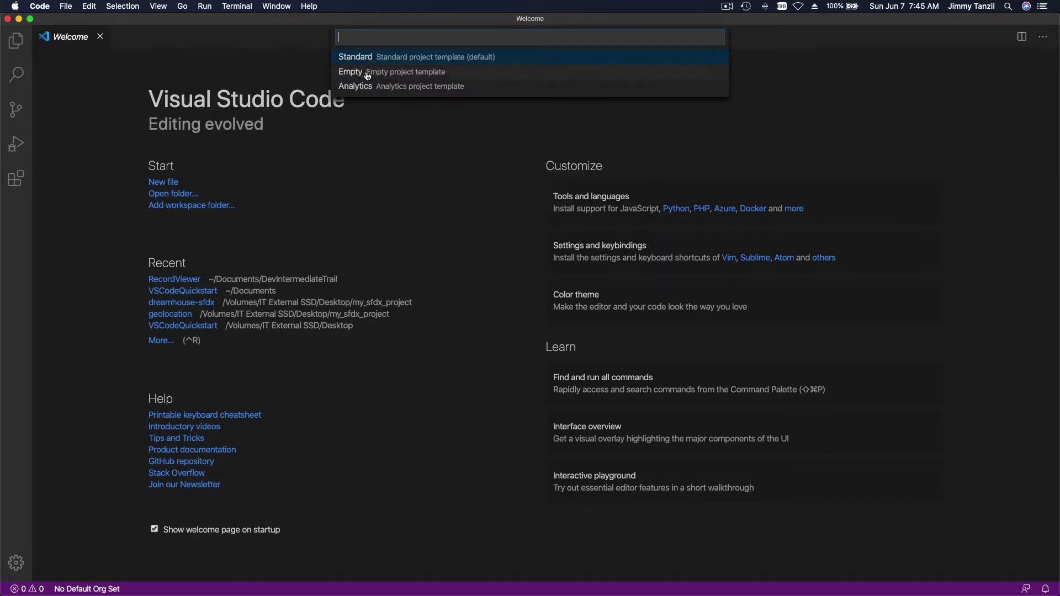
{"action": "left_click", "coordinate": [459, 60]}
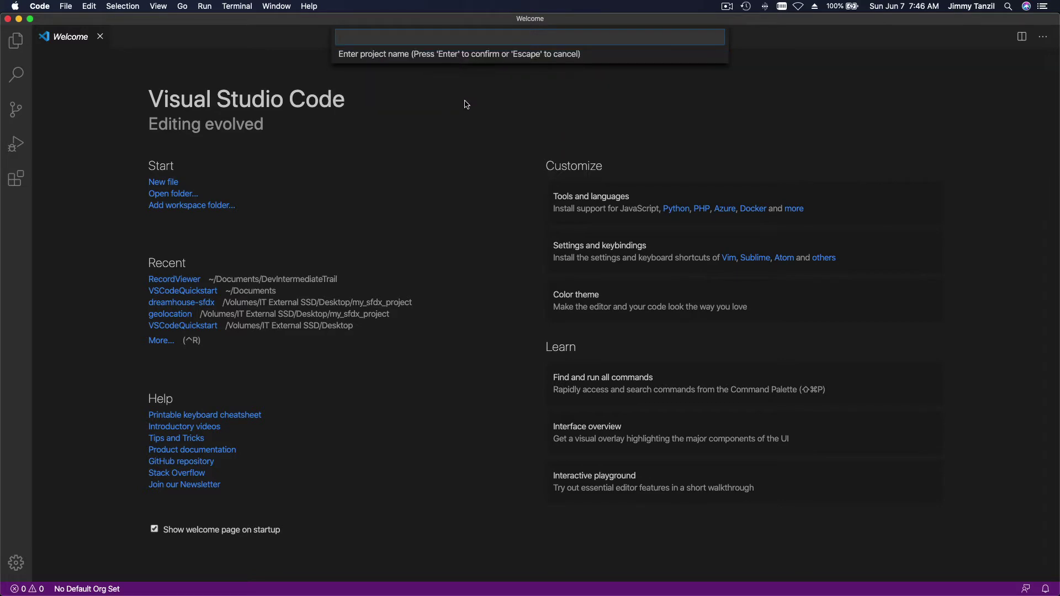
{"action": "type", "text": "language-courses"}
{"action": "key", "text": "Return"}
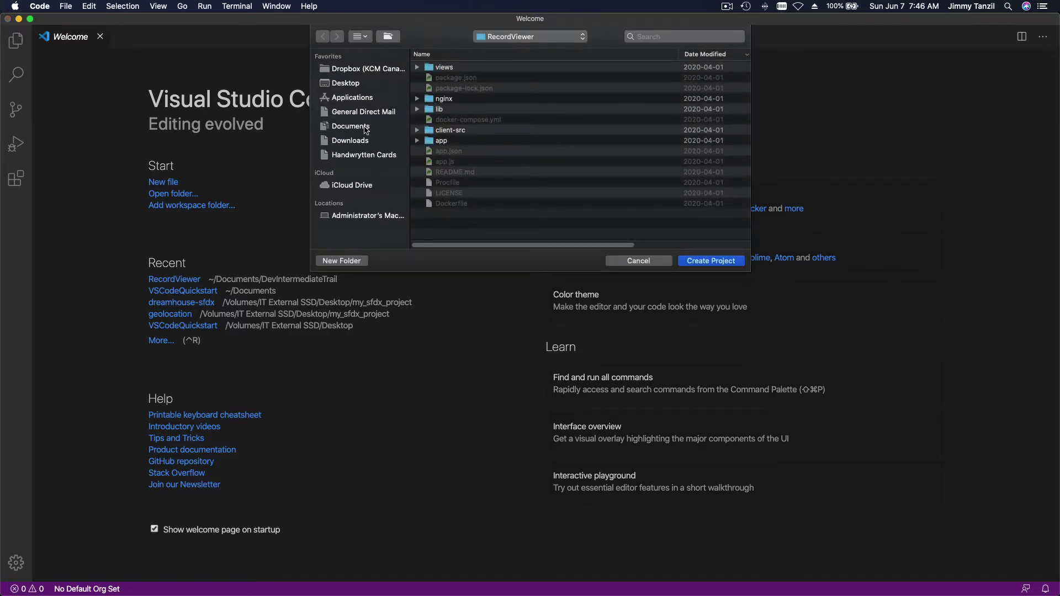
Create the project inside the language-courses folder in Documents, overwriting the existing folder of the same name.
{"action": "left_click", "coordinate": [365, 128]}
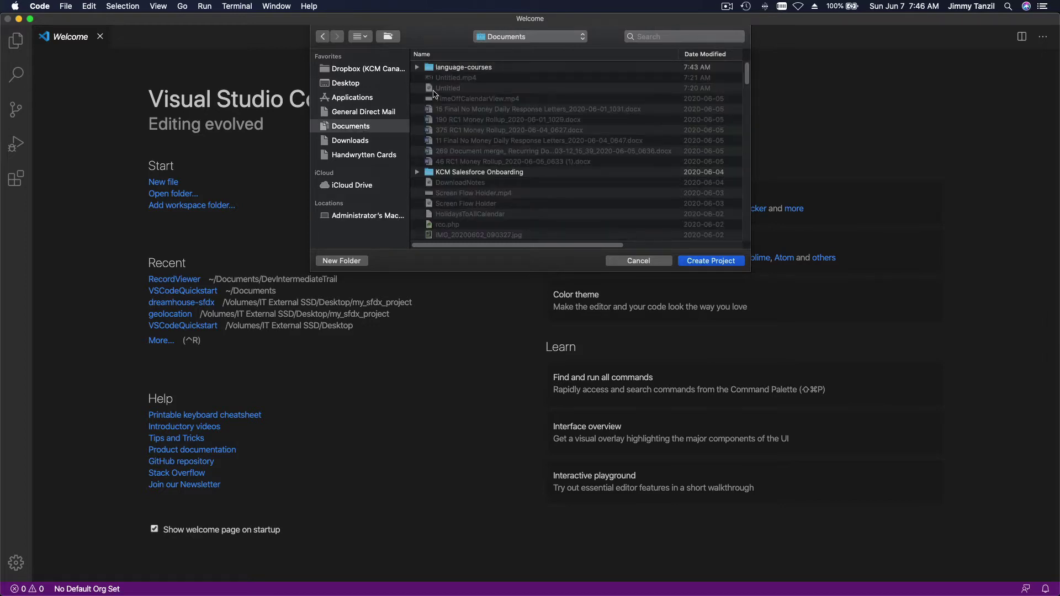
{"action": "left_click", "coordinate": [460, 68]}
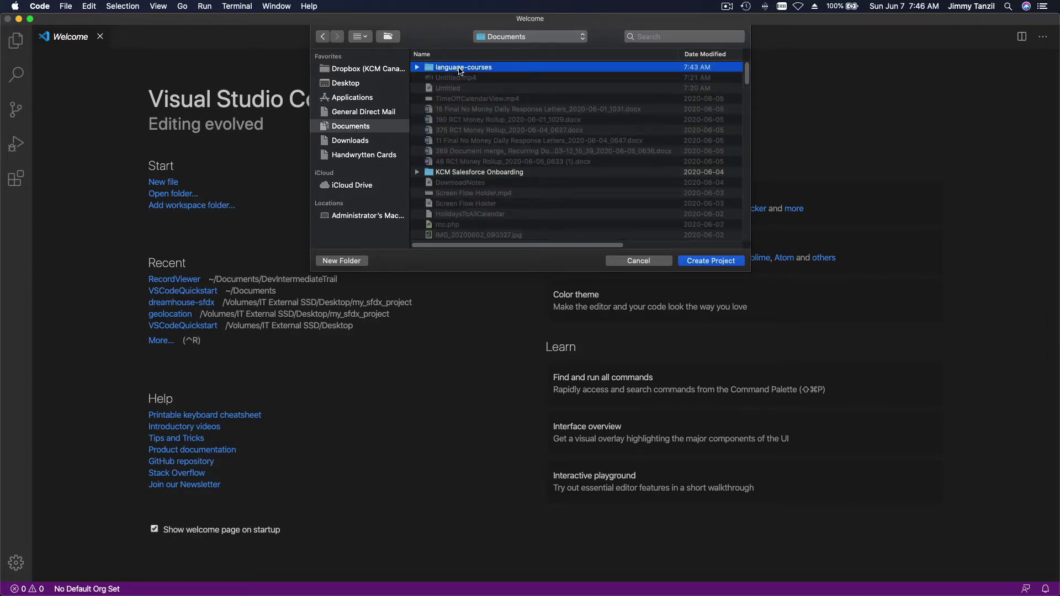
{"action": "double_click", "coordinate": [460, 68]}
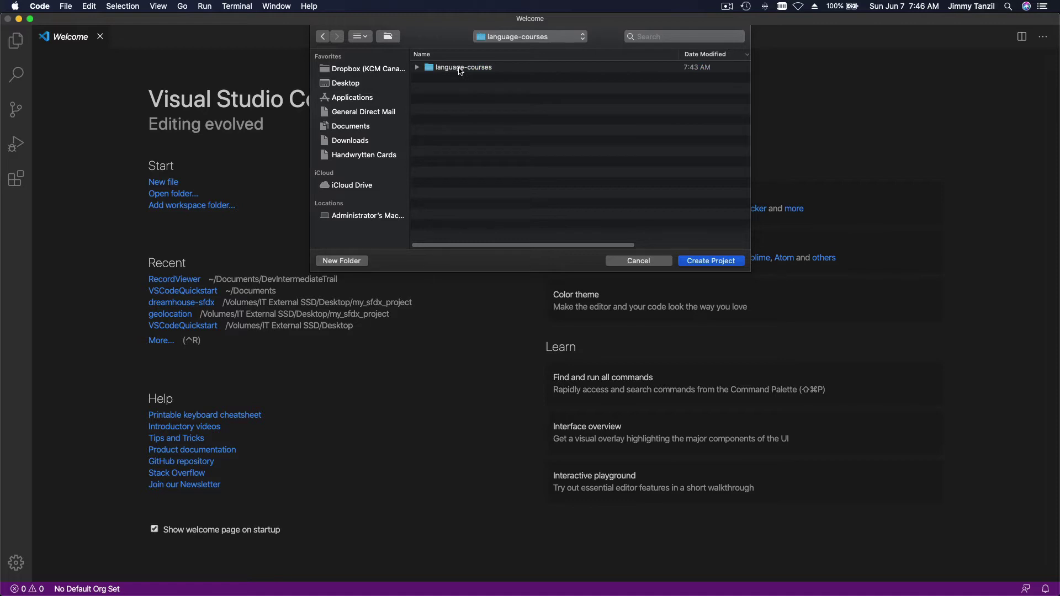
{"action": "left_click", "coordinate": [698, 263]}
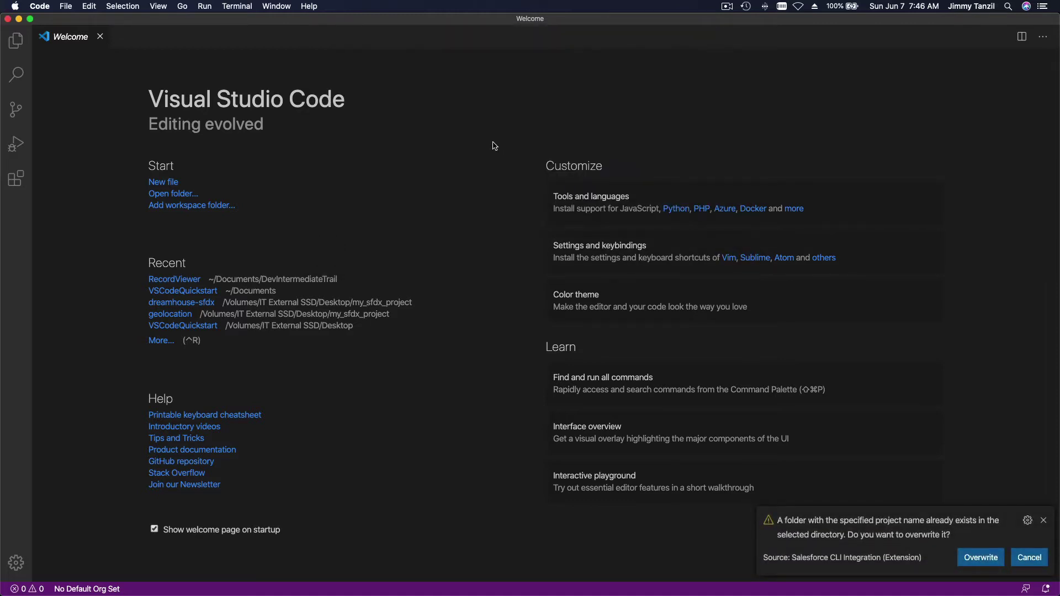
{"action": "left_click", "coordinate": [986, 561]}
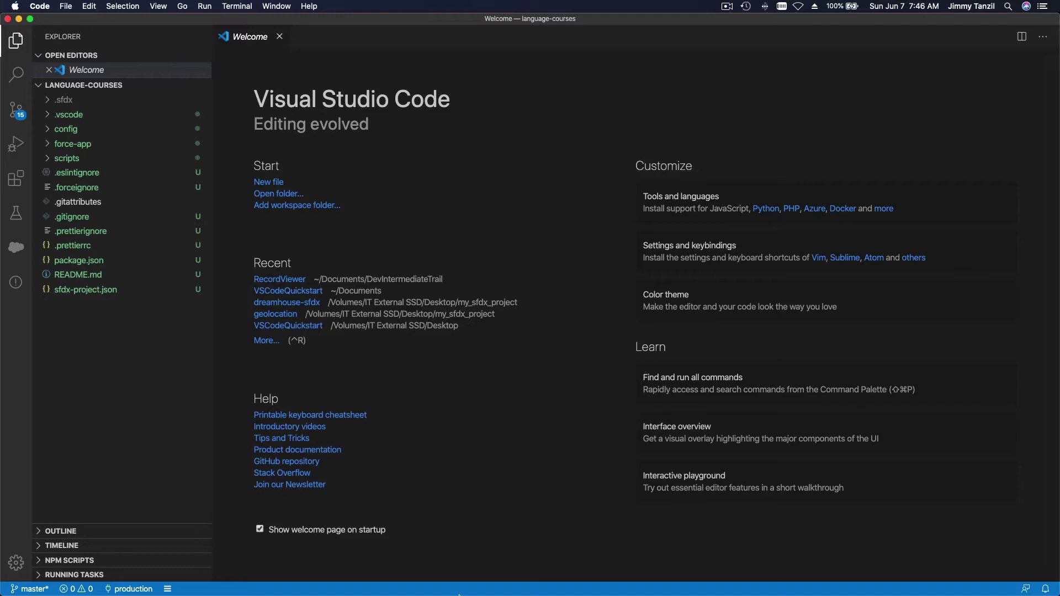
Switch to Chrome and read the Trailhead instructions for creating a .gitignore file that ignores hidden directories.
{"action": "left_click", "coordinate": [409, 585]}
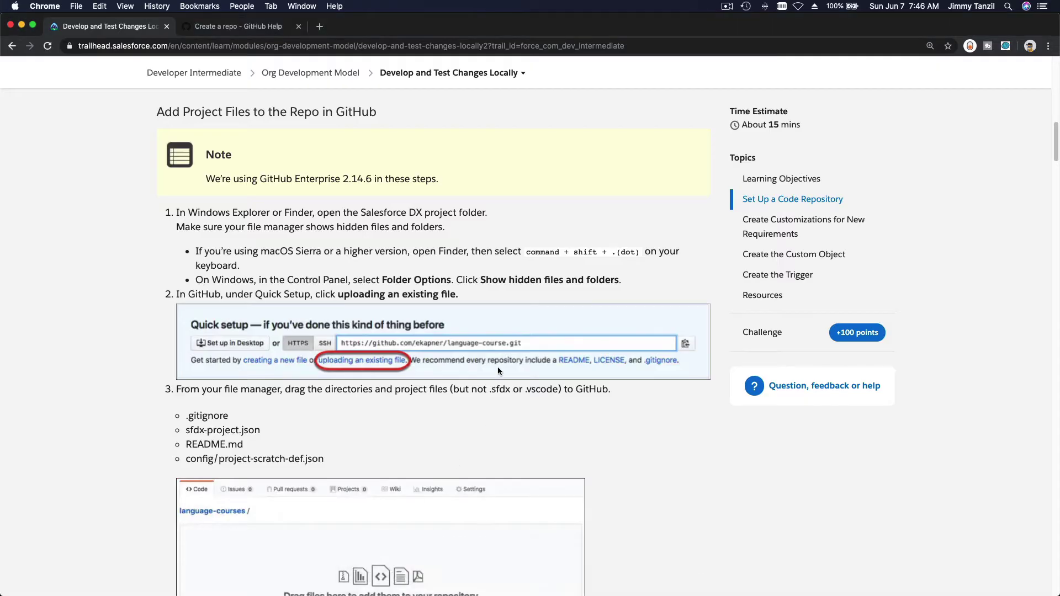
{"action": "scroll", "coordinate": [498, 366], "scroll_direction": "up", "scroll_amount": 10}
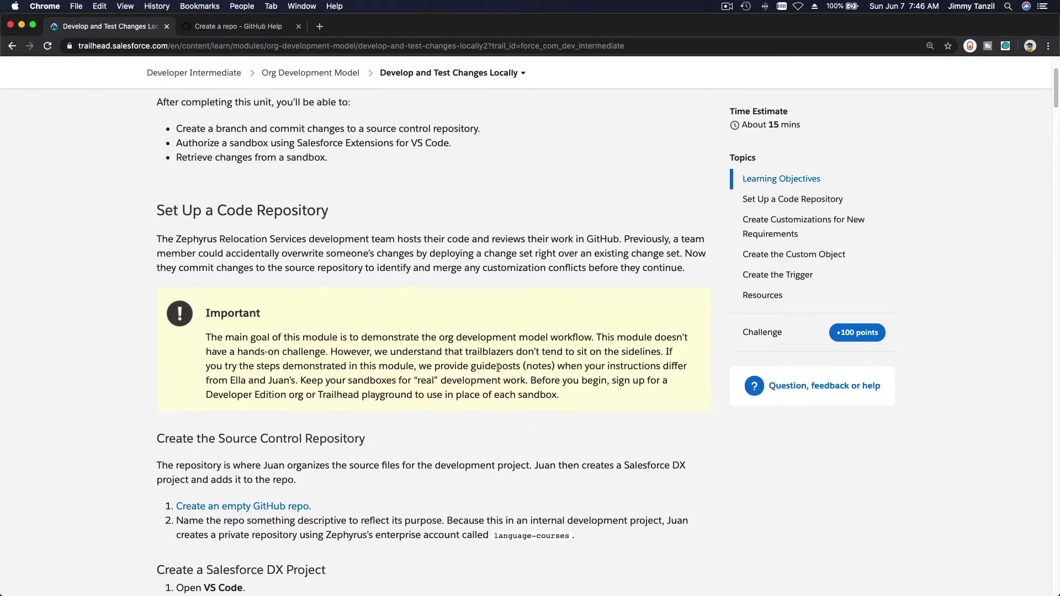
{"action": "scroll", "coordinate": [497, 366], "scroll_direction": "down", "scroll_amount": 5}
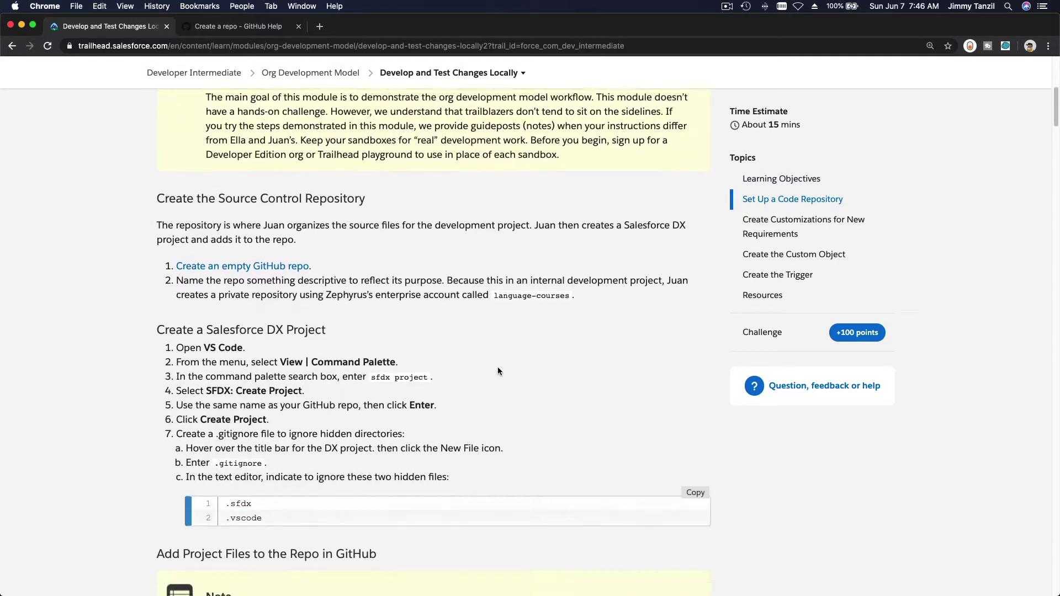
{"action": "scroll", "coordinate": [498, 368], "scroll_direction": "down", "scroll_amount": 3}
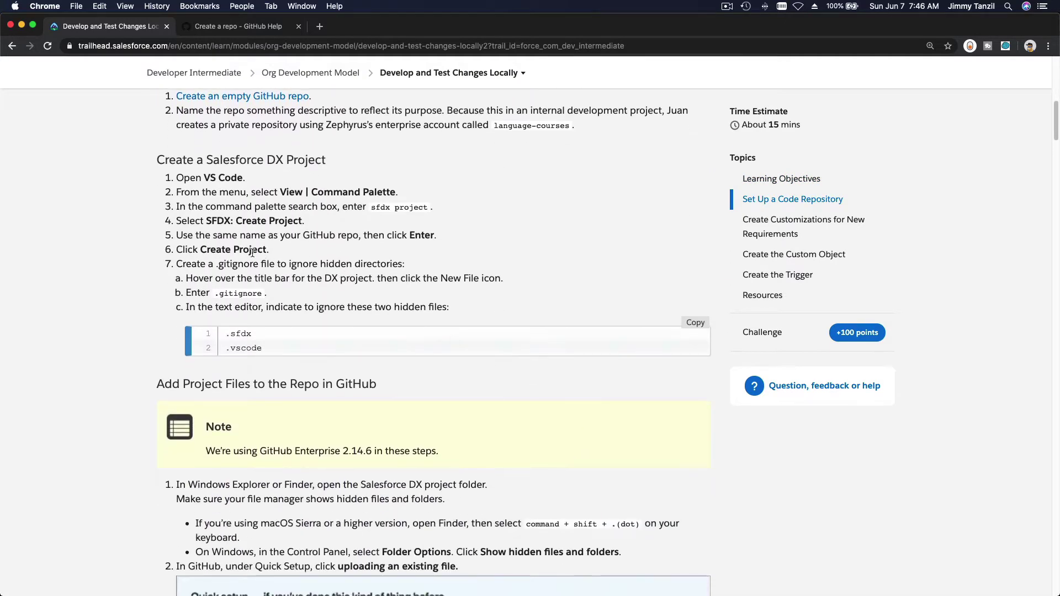
{"action": "scroll", "coordinate": [252, 253], "scroll_direction": "down", "scroll_amount": 2}
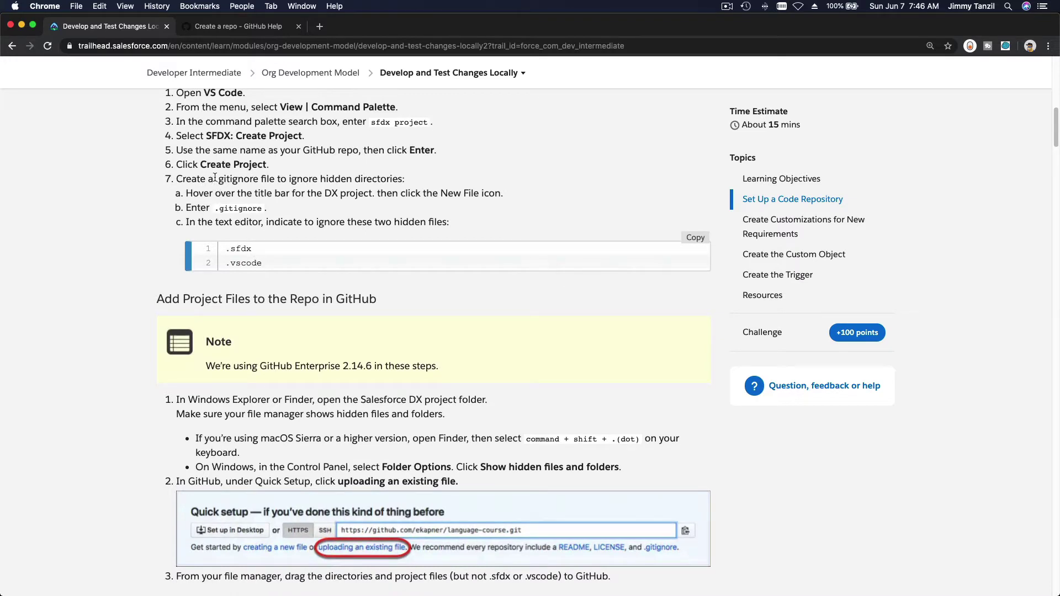
{"action": "left_click_drag", "start_coordinate": [215, 178], "coordinate": [397, 182]}
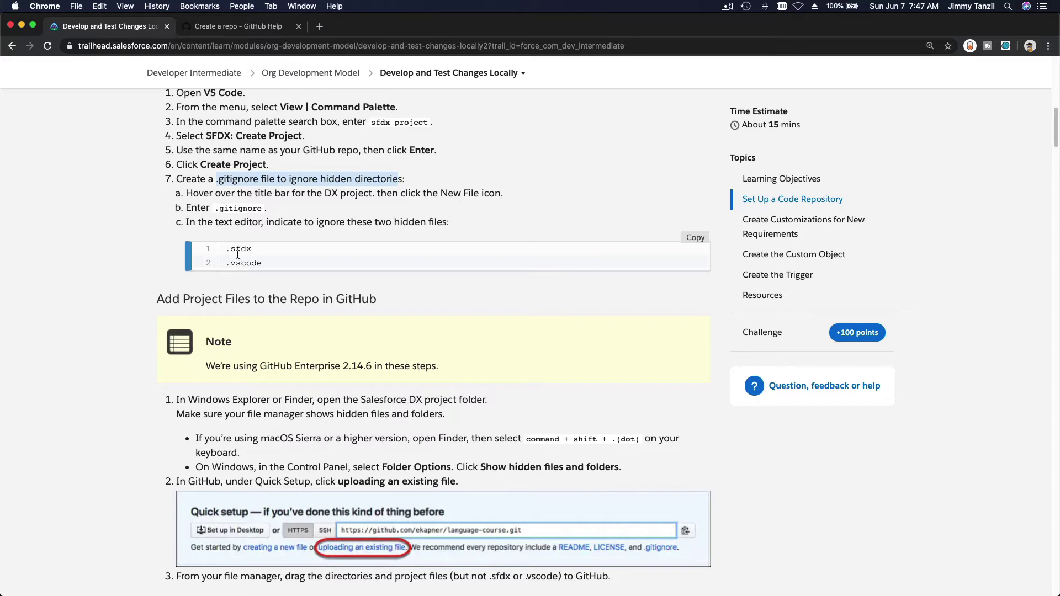
{"action": "left_click", "coordinate": [283, 257]}
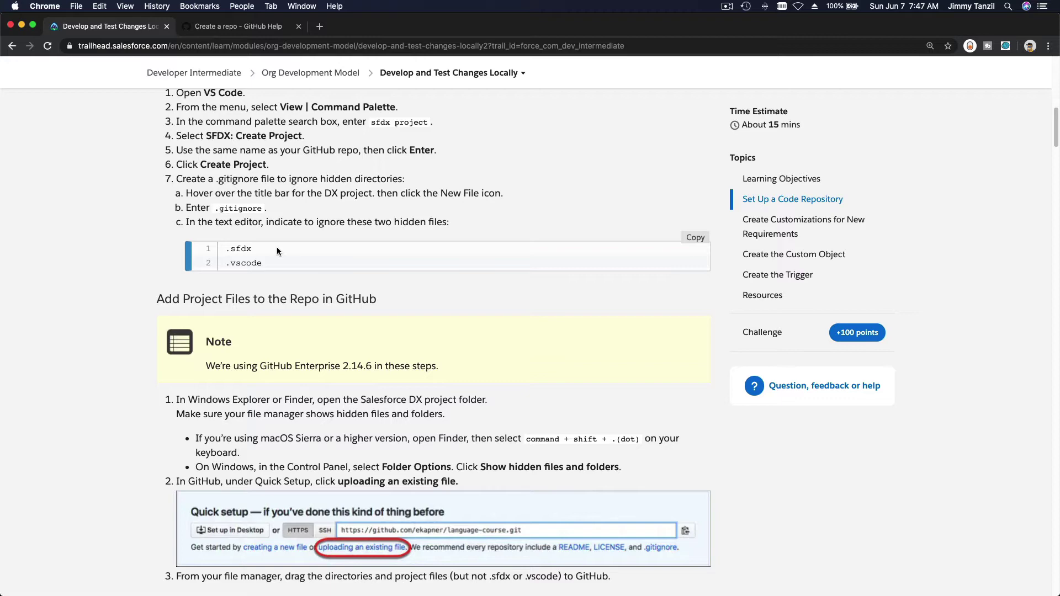
Return to Visual Studio Code and open the project's .gitignore file.
{"action": "mouse_move", "coordinate": [615, 577]}
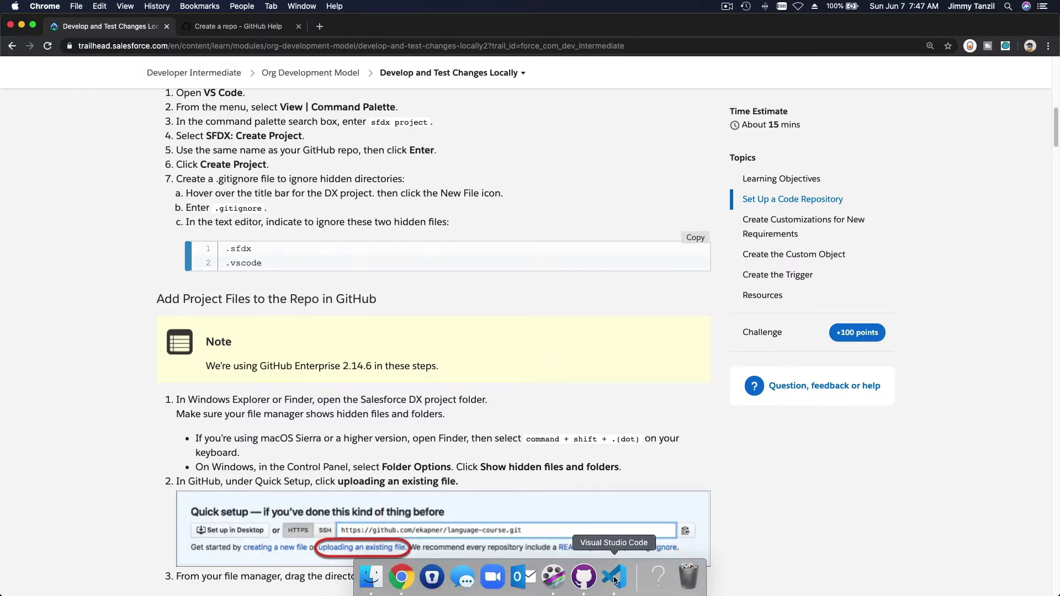
{"action": "left_click", "coordinate": [615, 578]}
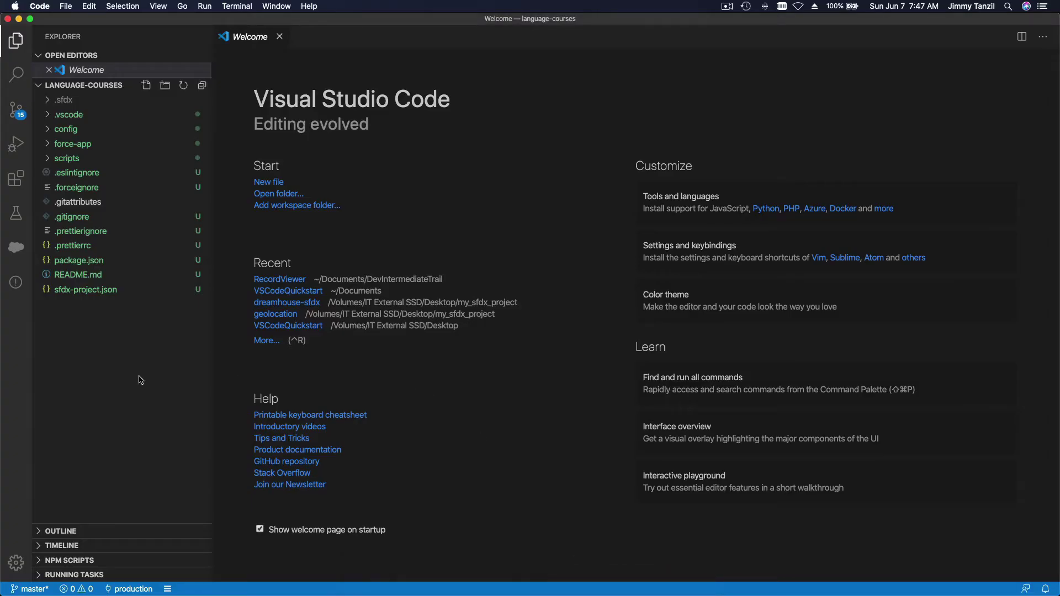
{"action": "left_click", "coordinate": [82, 218]}
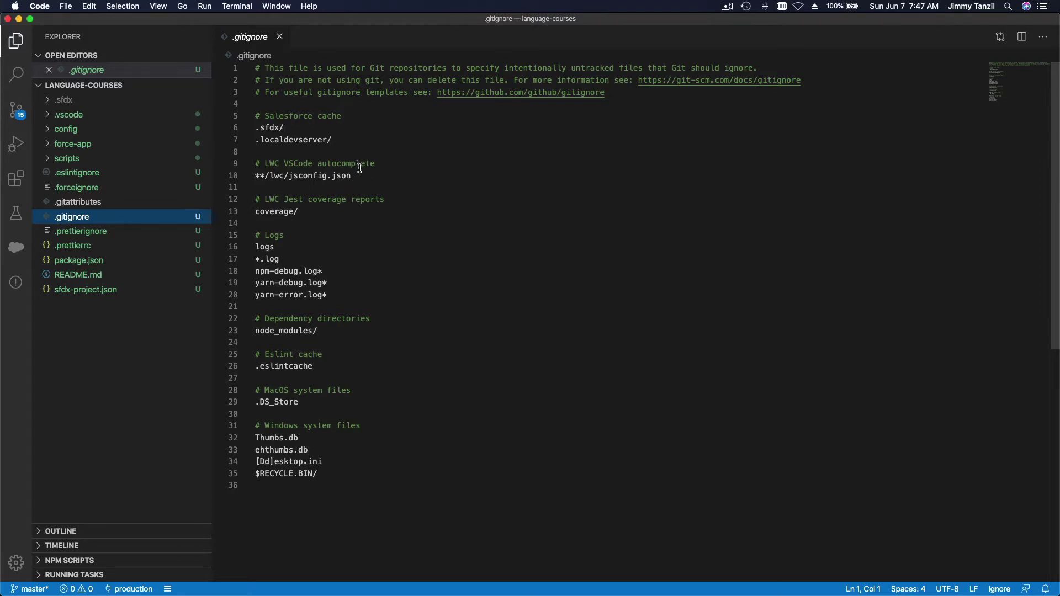
Switch to Chrome and check the hidden folder names that the Trailhead unit lists for .gitignore.
{"action": "mouse_move", "coordinate": [370, 594]}
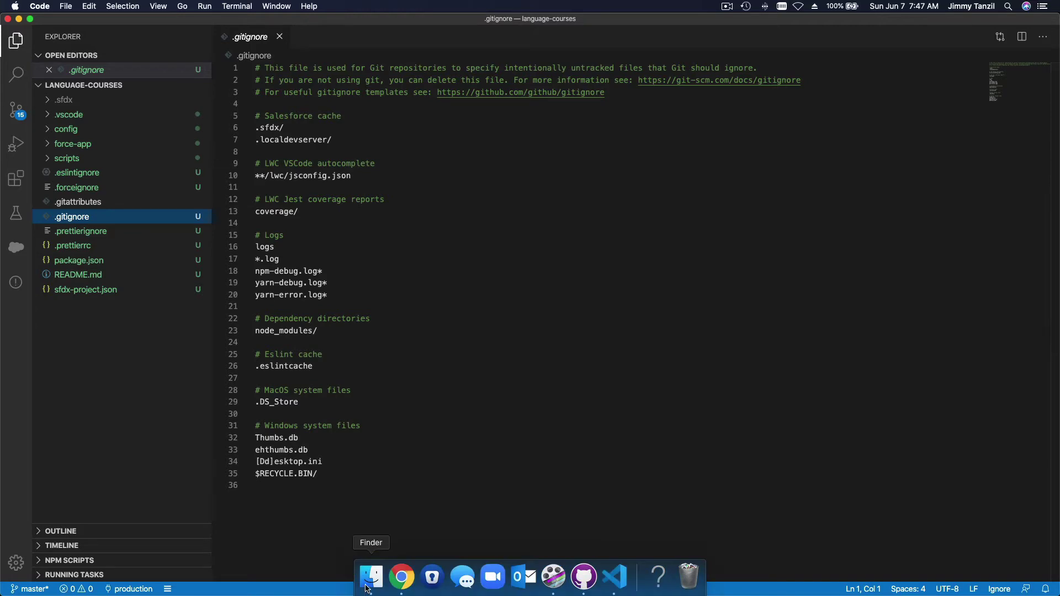
{"action": "left_click", "coordinate": [401, 577]}
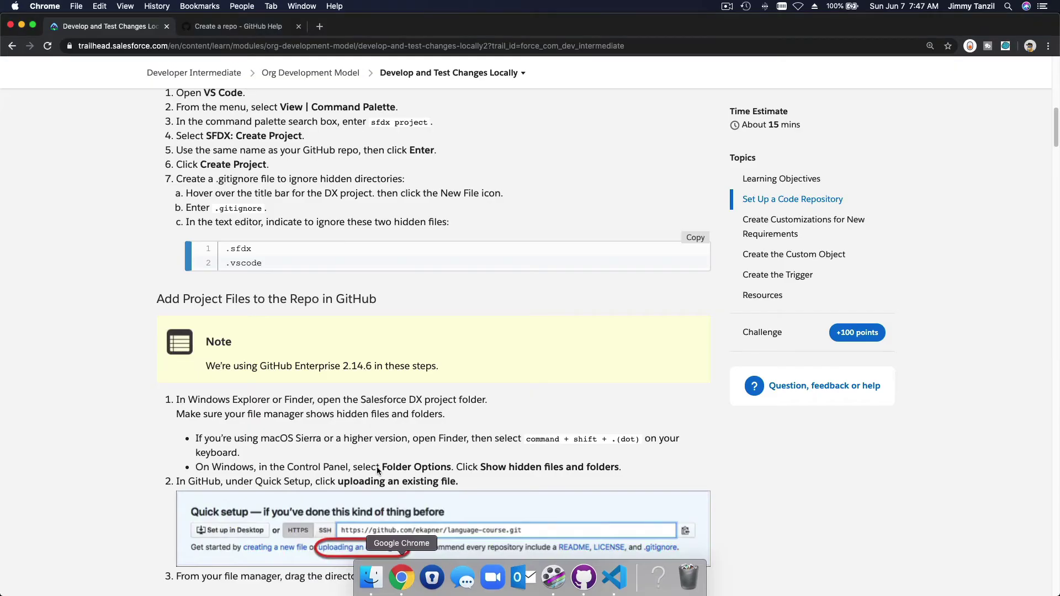
{"action": "left_click_drag", "start_coordinate": [263, 264], "coordinate": [225, 263]}
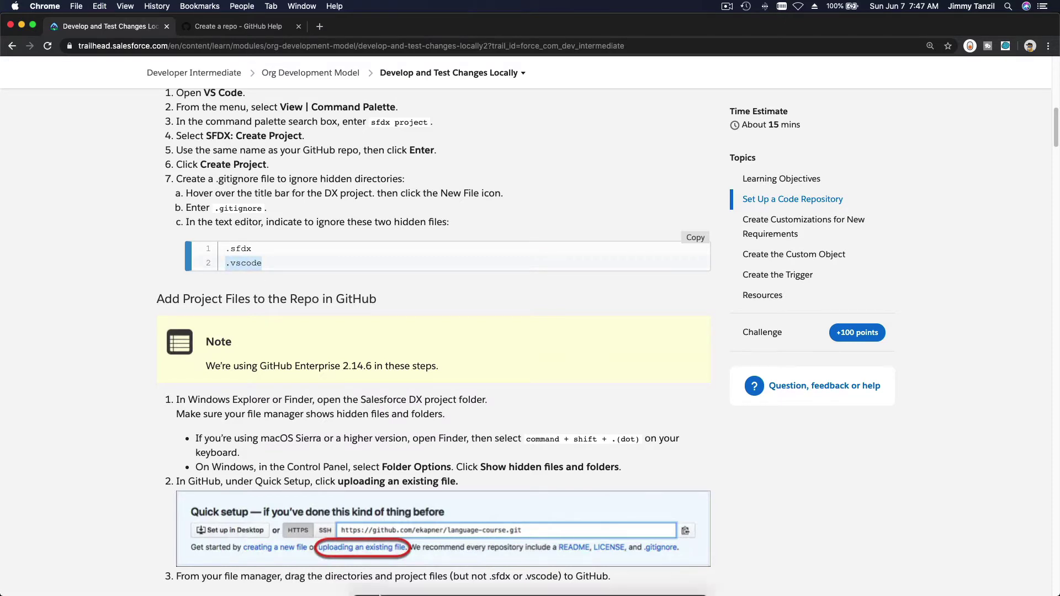
{"action": "mouse_move", "coordinate": [466, 585]}
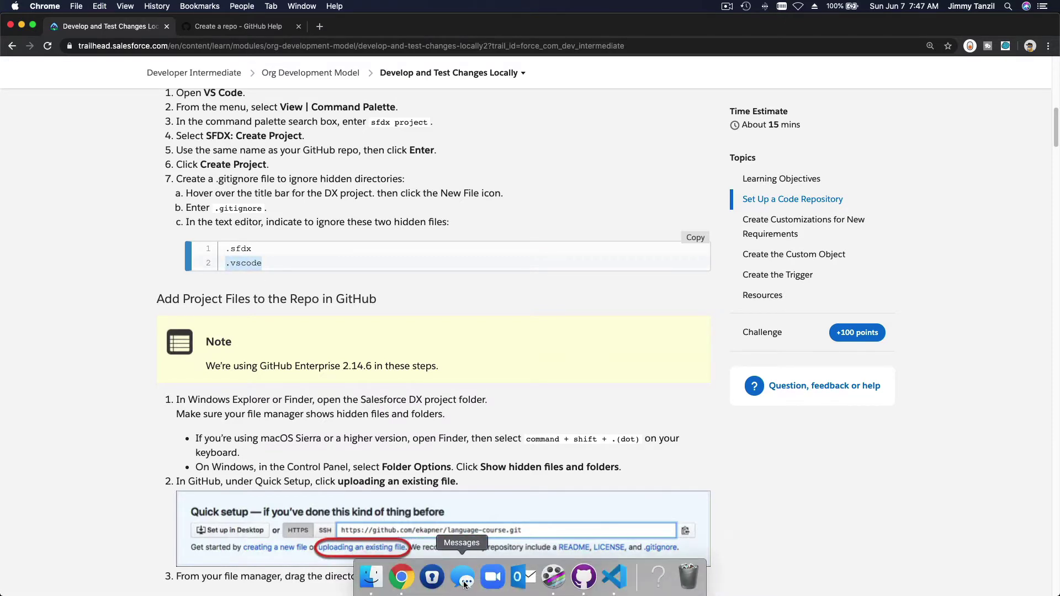
Return to Visual Studio Code, add .vscode followed by a blank line below .localdevserver/ in .gitignore, and save the file.
{"action": "left_click", "coordinate": [615, 577]}
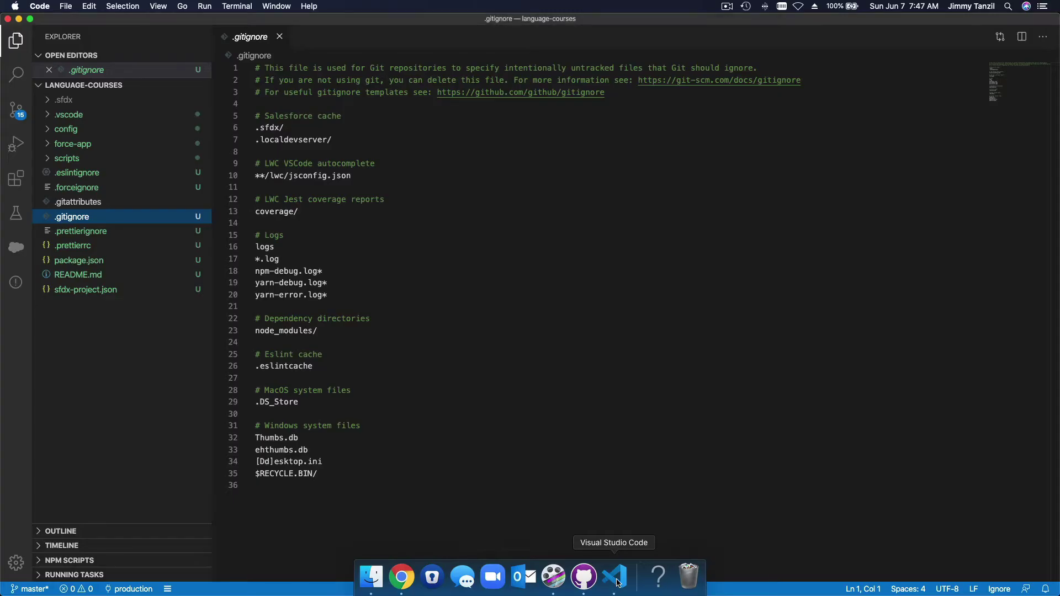
{"action": "left_click", "coordinate": [330, 152]}
{"action": "type", "text": ".vscode"}
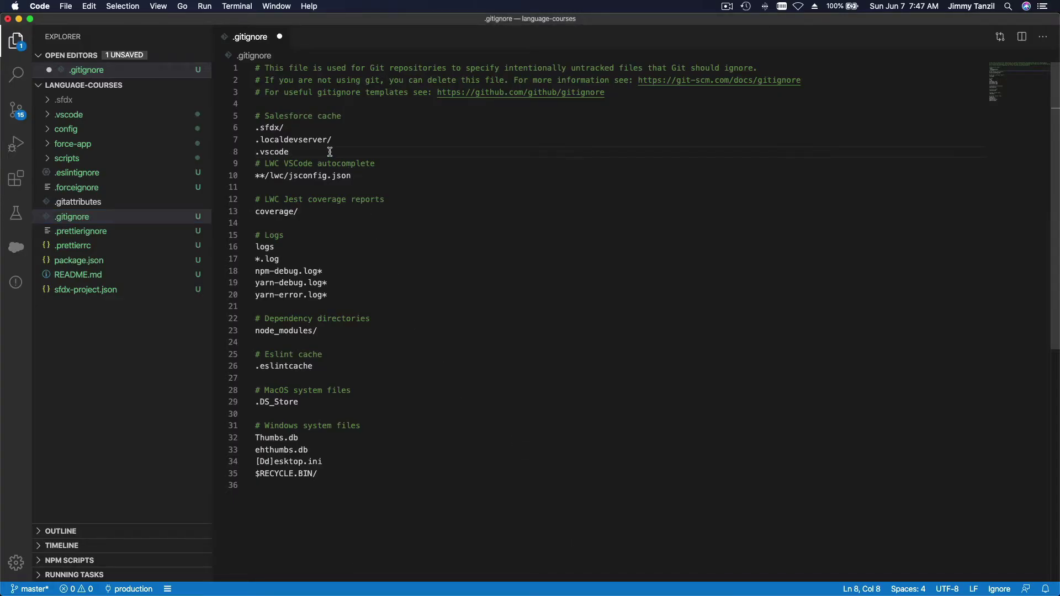
{"action": "key", "text": "Return"}
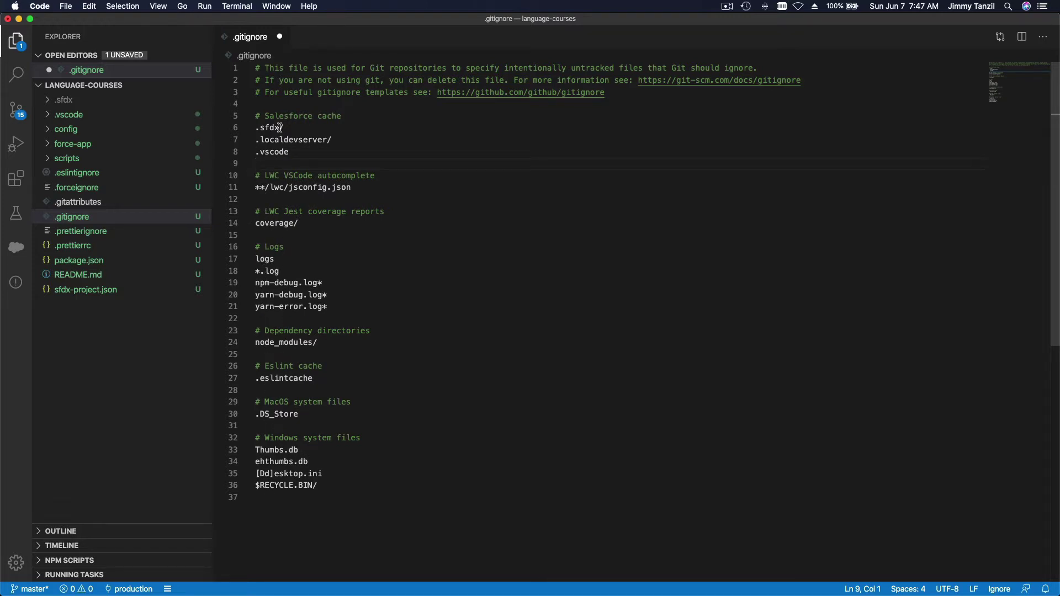
{"action": "mouse_move", "coordinate": [326, 589]}
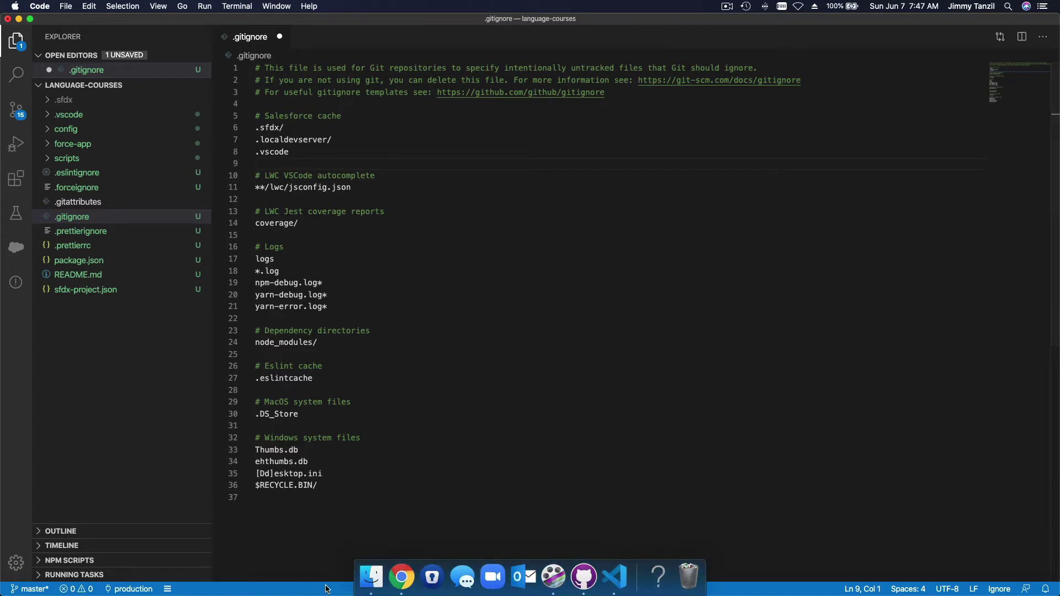
{"action": "left_click", "coordinate": [400, 586]}
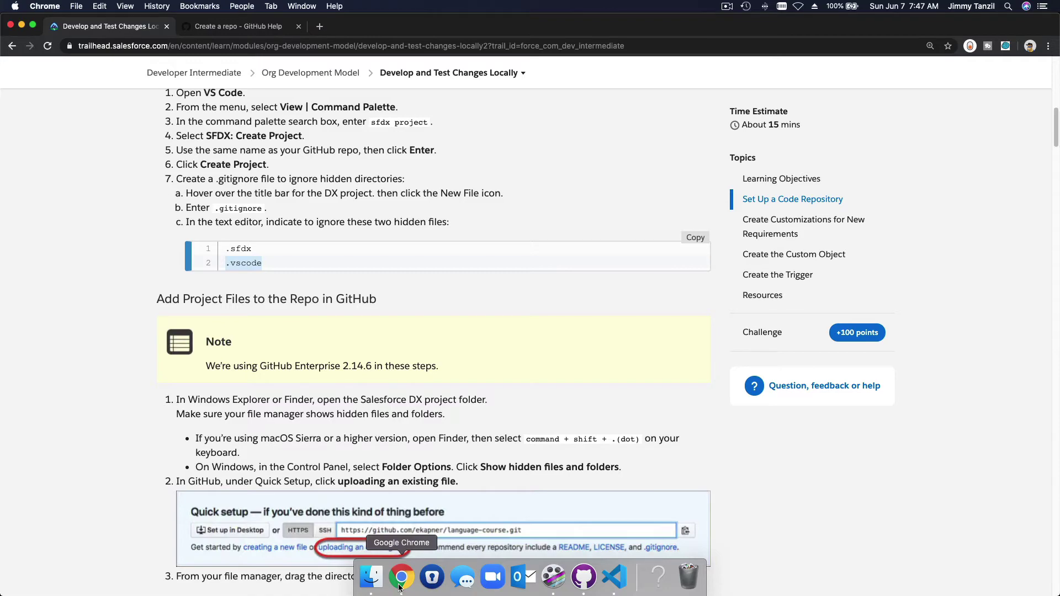
{"action": "left_click", "coordinate": [613, 578]}
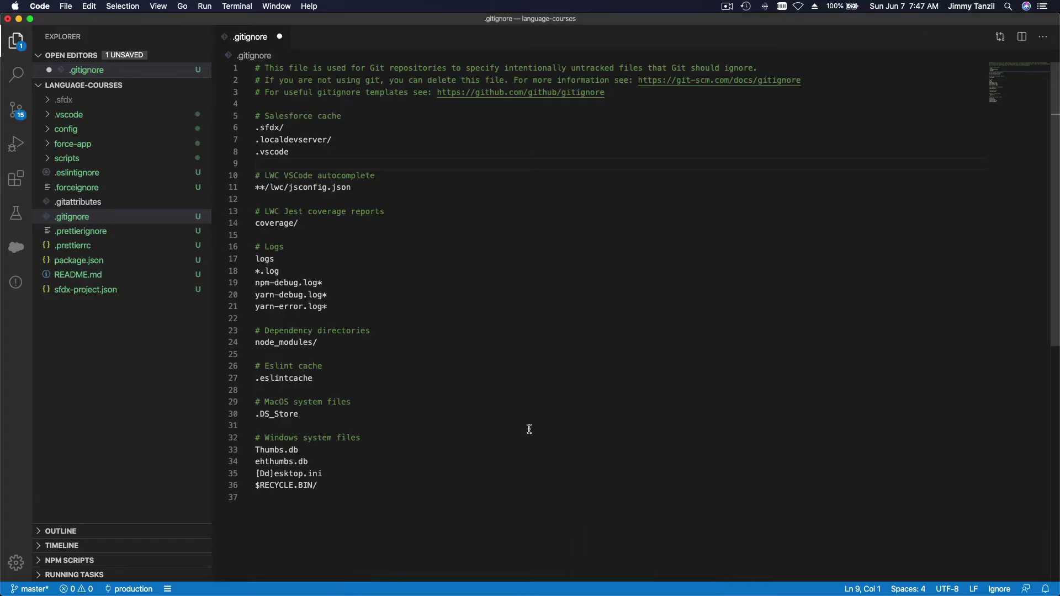
{"action": "key", "text": "super+s"}
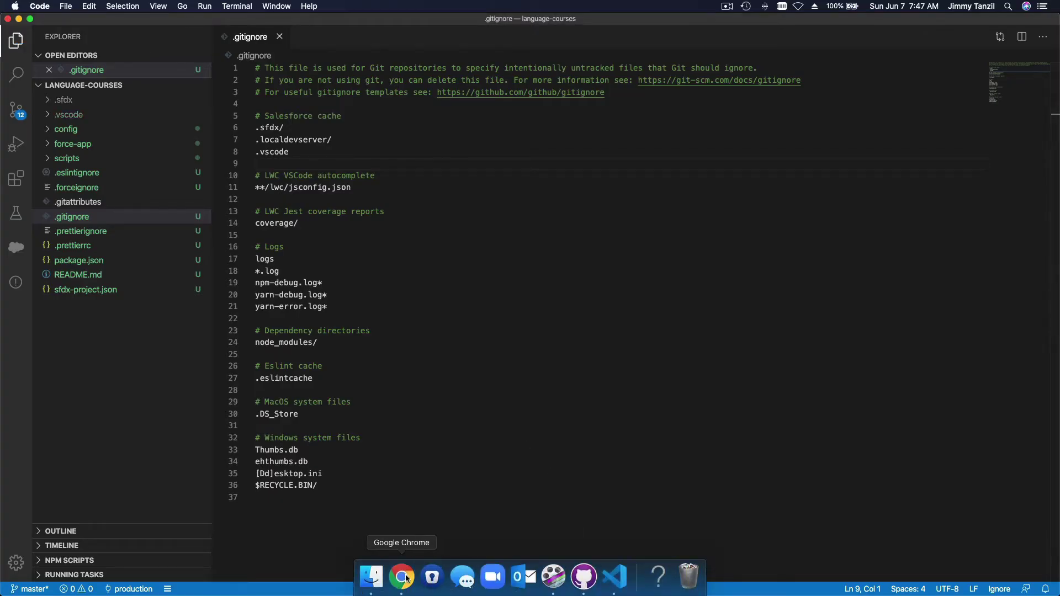
Read the Trailhead instructions in Chrome for adding project files to the GitHub repo, and switch to GitHub Desktop.
{"action": "left_click", "coordinate": [402, 577]}
{"action": "scroll", "coordinate": [425, 342], "scroll_direction": "down", "scroll_amount": 5}
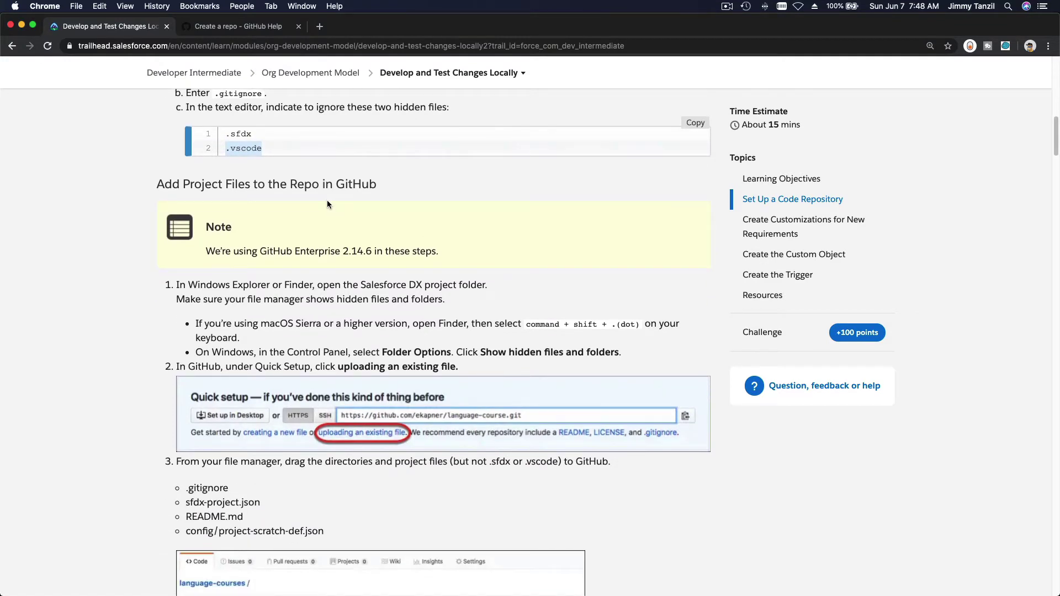
{"action": "scroll", "coordinate": [327, 200], "scroll_direction": "down", "scroll_amount": 4}
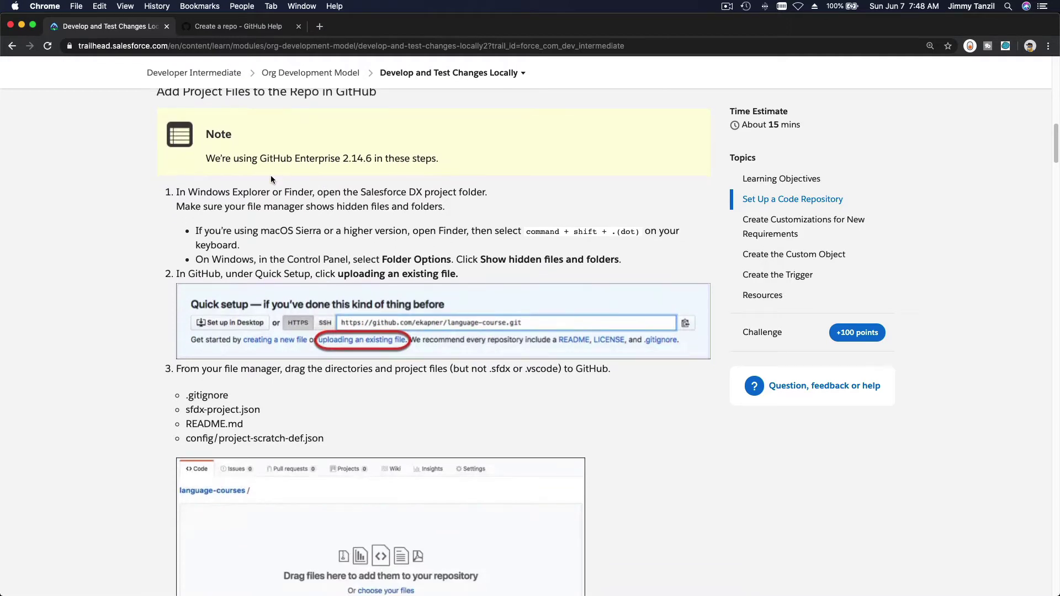
{"action": "scroll", "coordinate": [248, 220], "scroll_direction": "down", "scroll_amount": 1}
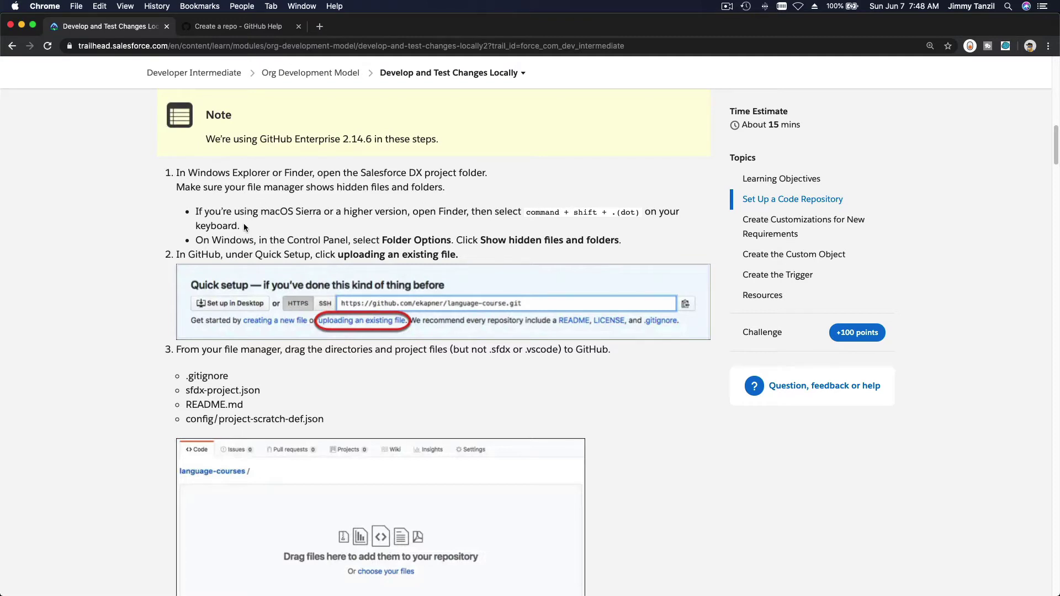
{"action": "scroll", "coordinate": [245, 226], "scroll_direction": "down", "scroll_amount": 2}
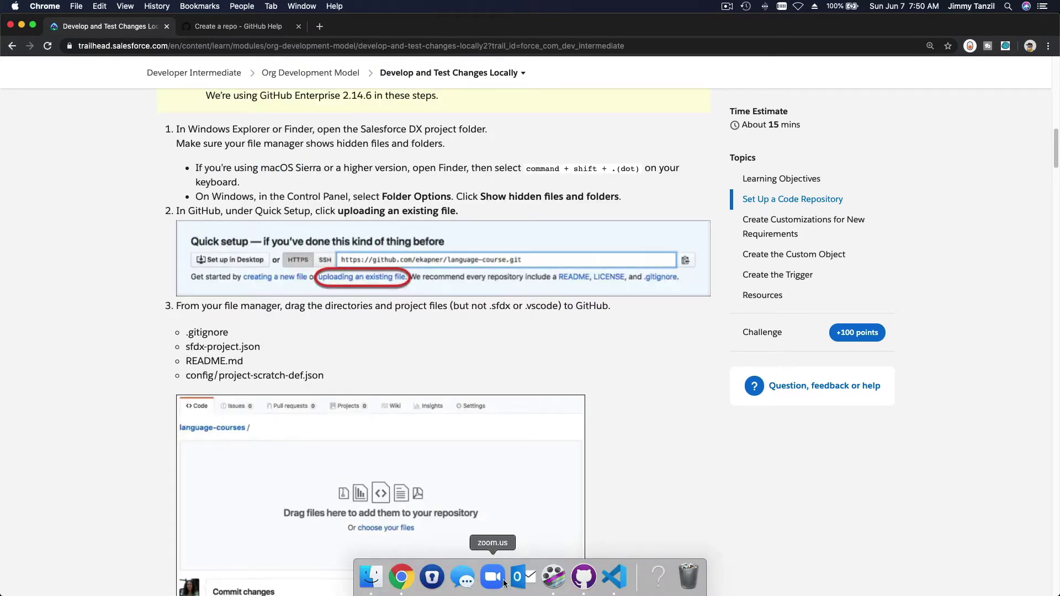
{"action": "left_click", "coordinate": [583, 581]}
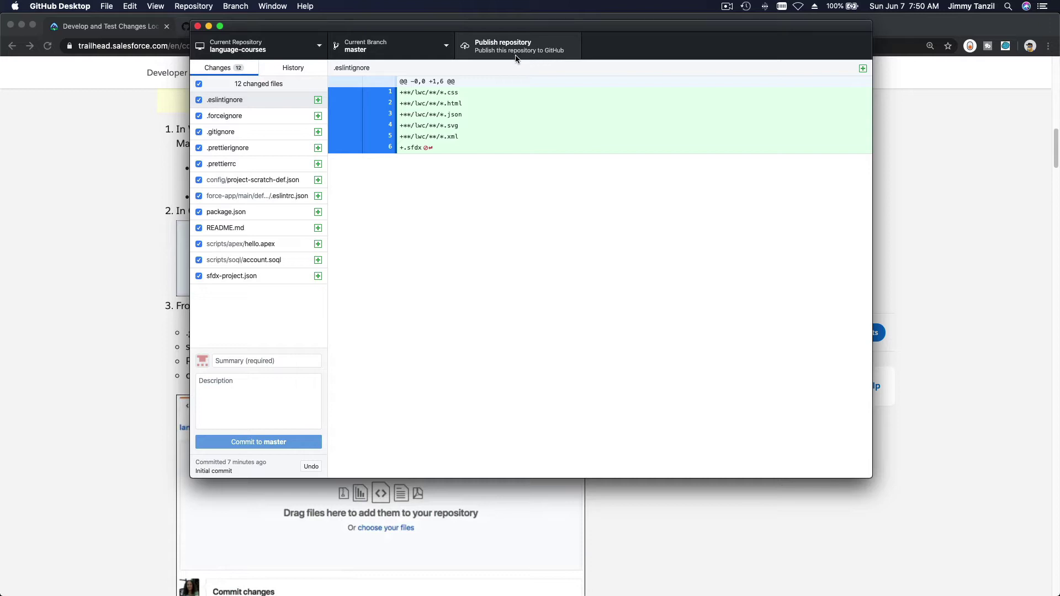
Publish the language-courses repository to GitHub.com with the description Trailhead Course Example, keeping the code private.
{"action": "left_click", "coordinate": [472, 49]}
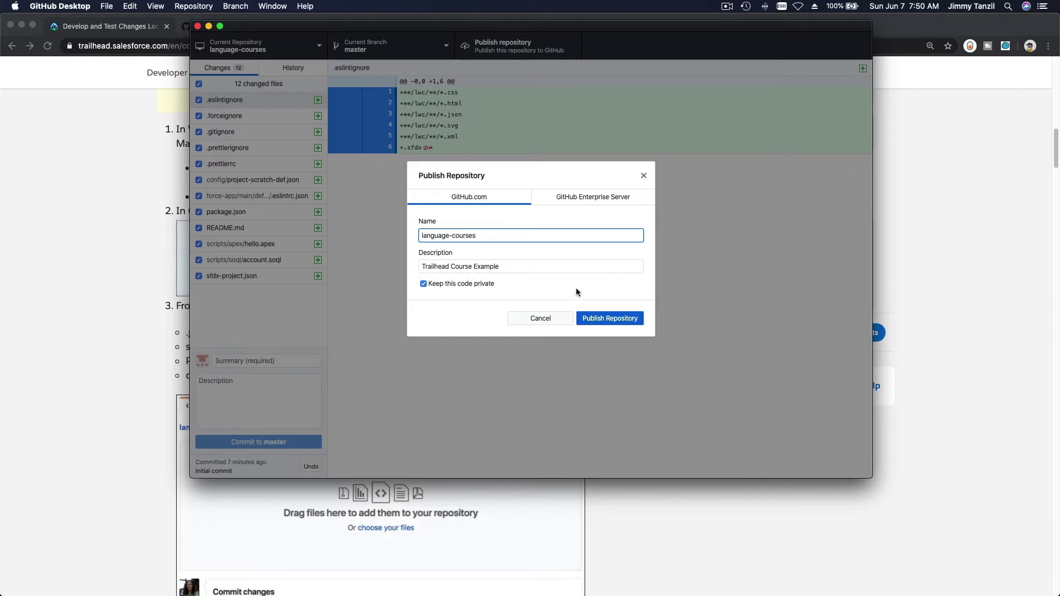
{"action": "left_click", "coordinate": [600, 320]}
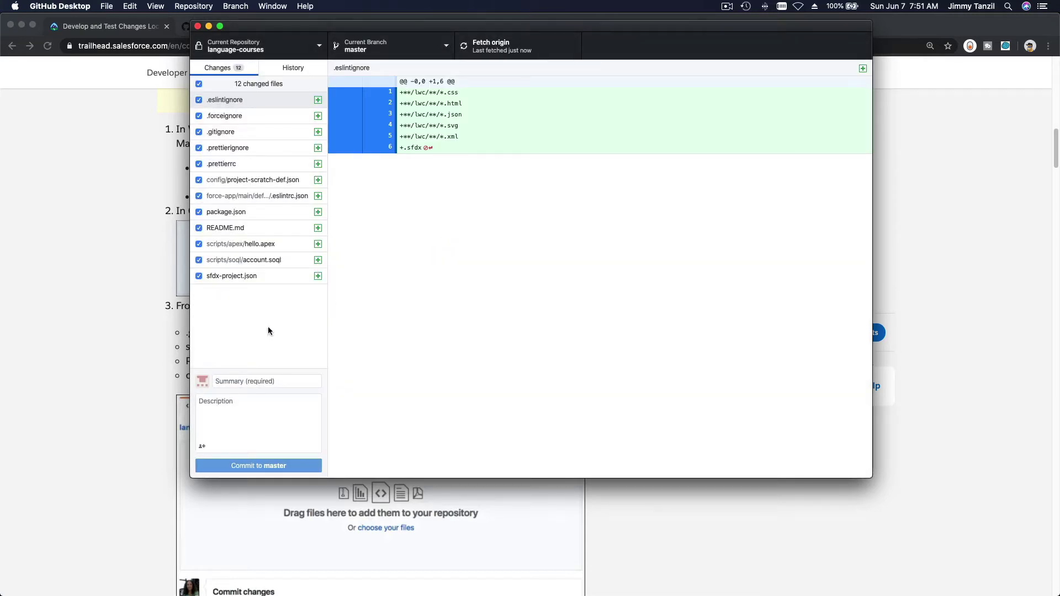
Commit all changed project files to master with the summary "First Commit" and push the commit to origin.
{"action": "left_click", "coordinate": [261, 385]}
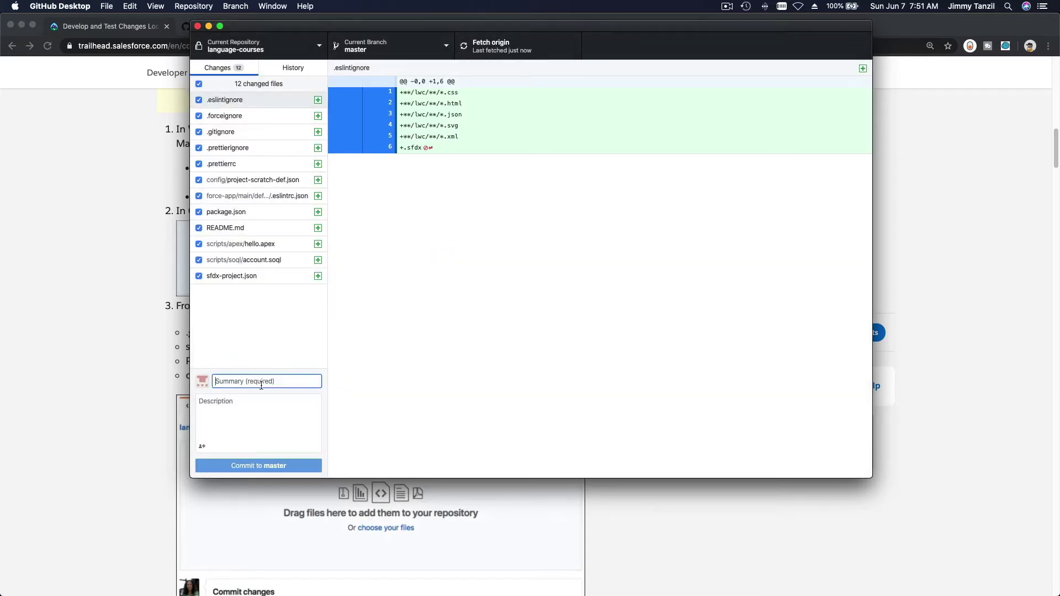
{"action": "type", "text": "Fir"}
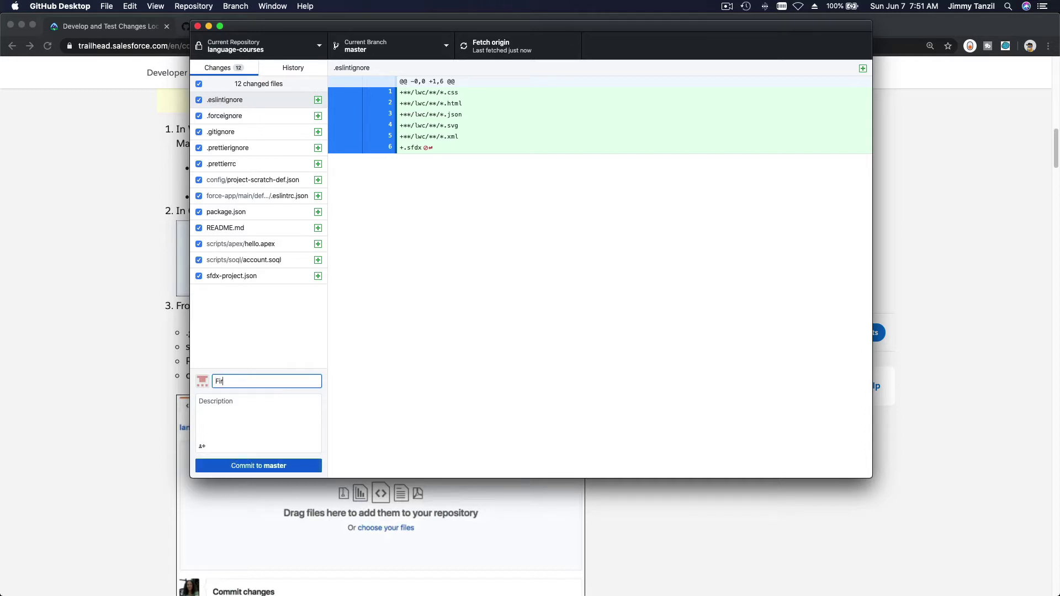
{"action": "type", "text": "st Commit"}
{"action": "left_click", "coordinate": [266, 469]}
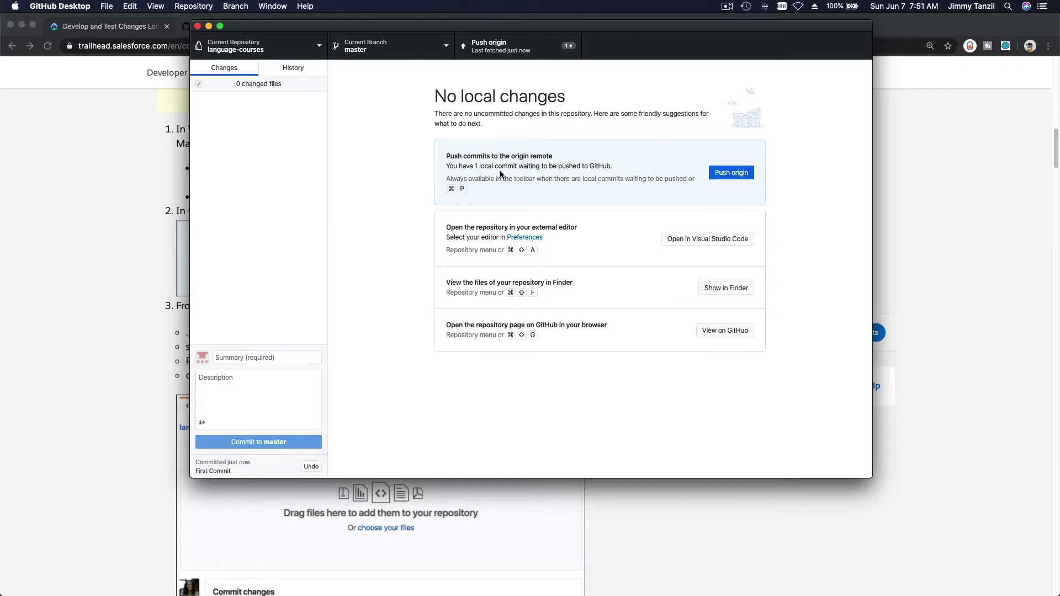
{"action": "left_click", "coordinate": [731, 168]}
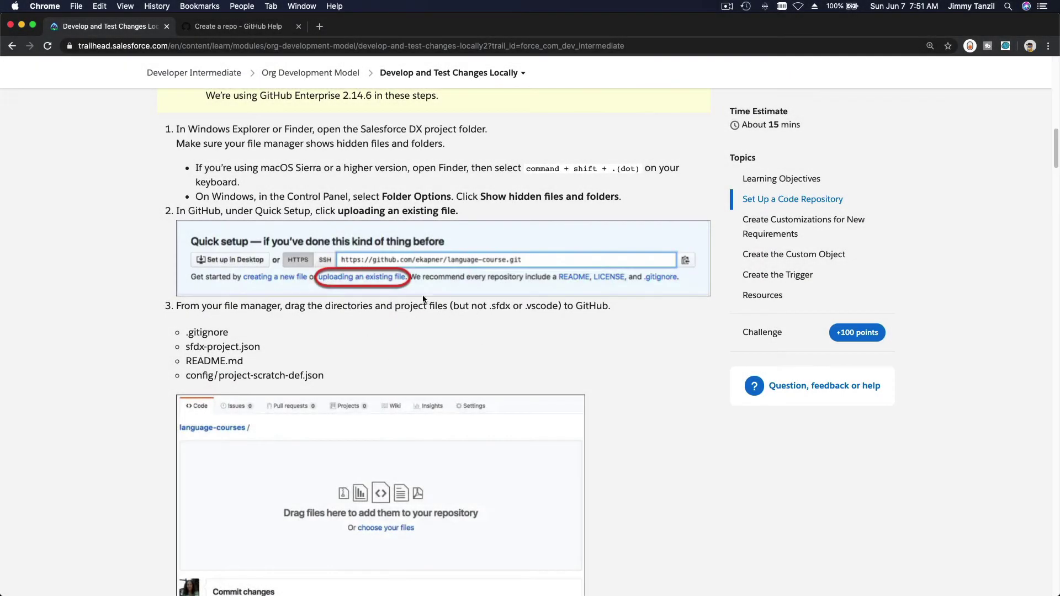
Read the rest of the Trailhead repository setup in Chrome and the instructions for cloning the repo and creating a branch.
{"action": "scroll", "coordinate": [415, 398], "scroll_direction": "down", "scroll_amount": 5}
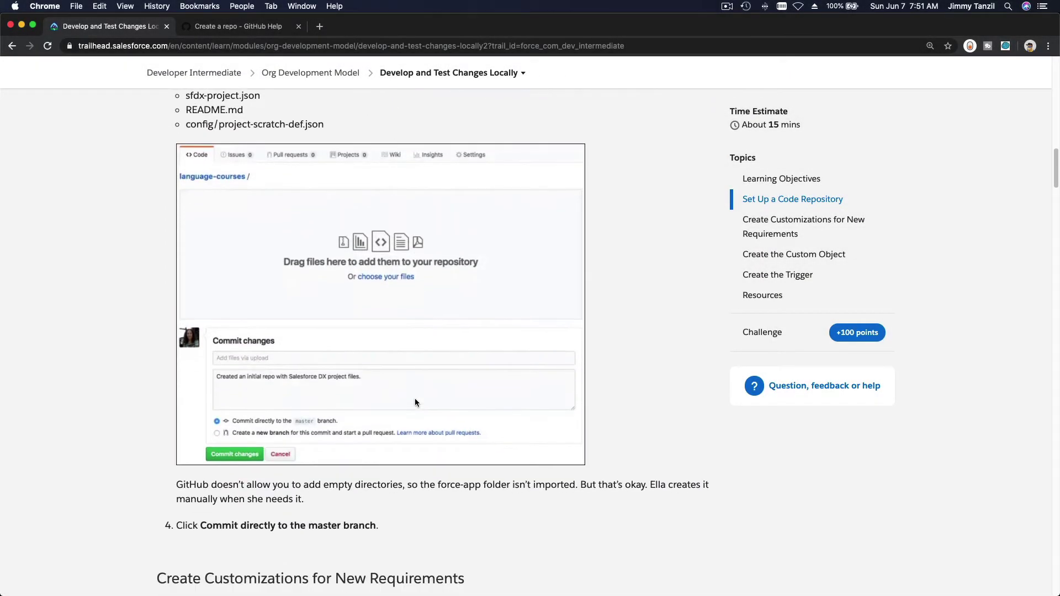
{"action": "scroll", "coordinate": [415, 398], "scroll_direction": "down", "scroll_amount": 1}
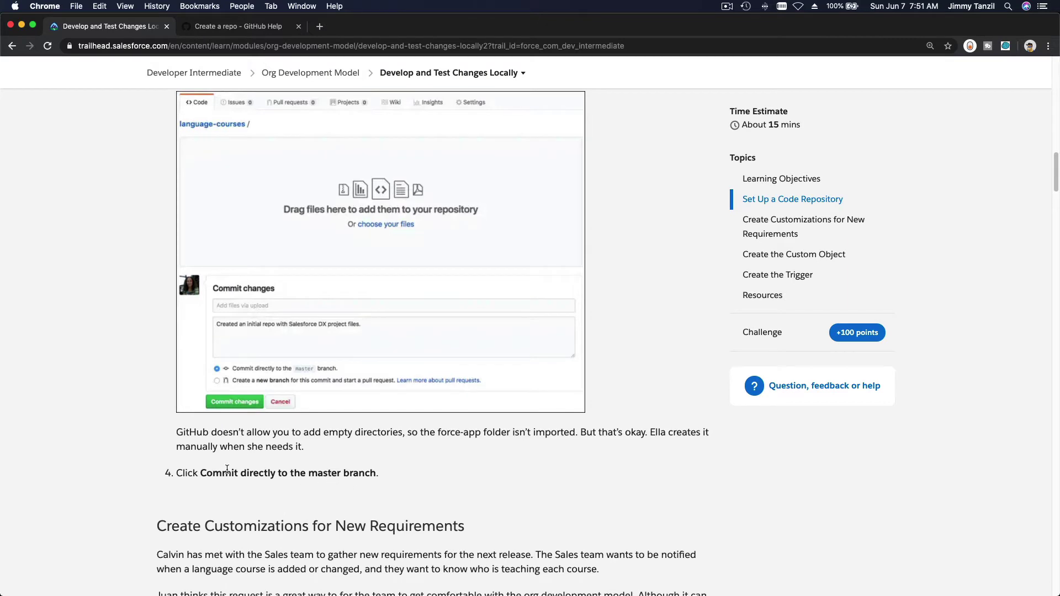
{"action": "scroll", "coordinate": [409, 476], "scroll_direction": "down", "scroll_amount": 1}
{"action": "scroll", "coordinate": [408, 481], "scroll_direction": "down", "scroll_amount": 5}
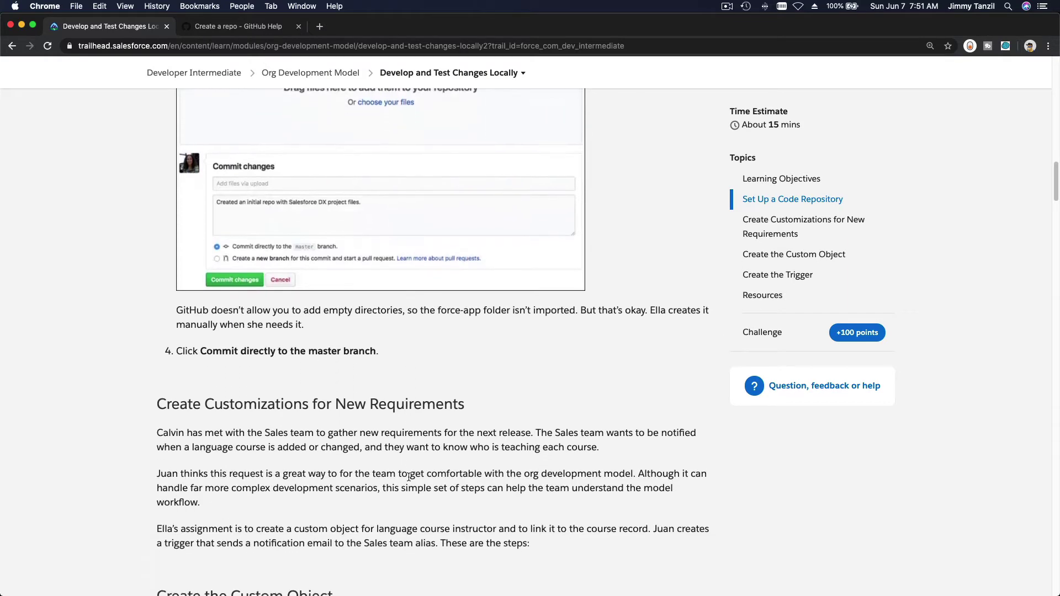
{"action": "scroll", "coordinate": [752, 480], "scroll_direction": "down", "scroll_amount": 3}
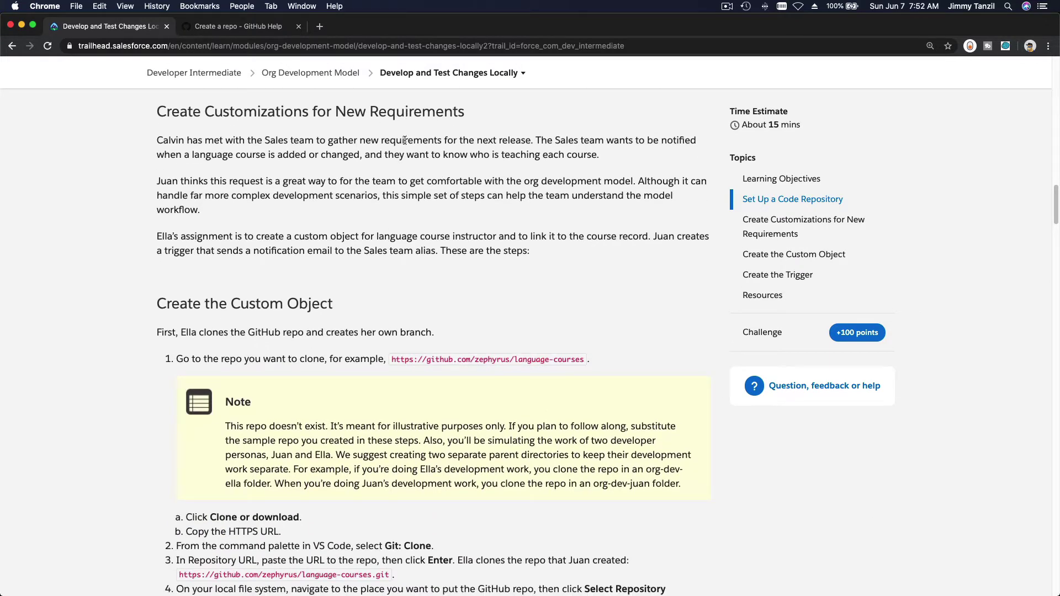
{"action": "scroll", "coordinate": [348, 212], "scroll_direction": "down", "scroll_amount": 3}
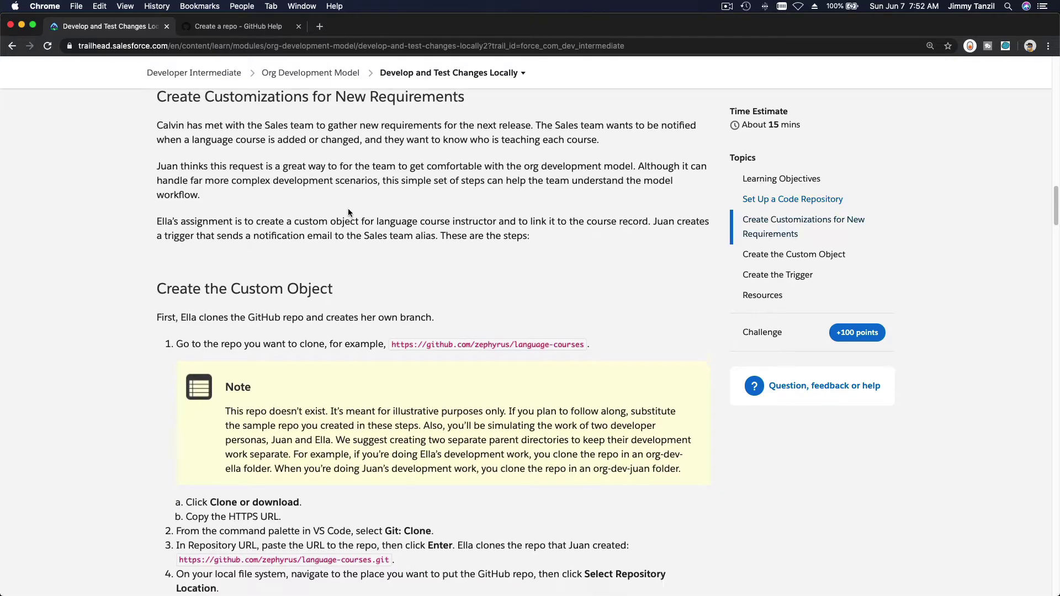
{"action": "scroll", "coordinate": [347, 212], "scroll_direction": "down", "scroll_amount": 1}
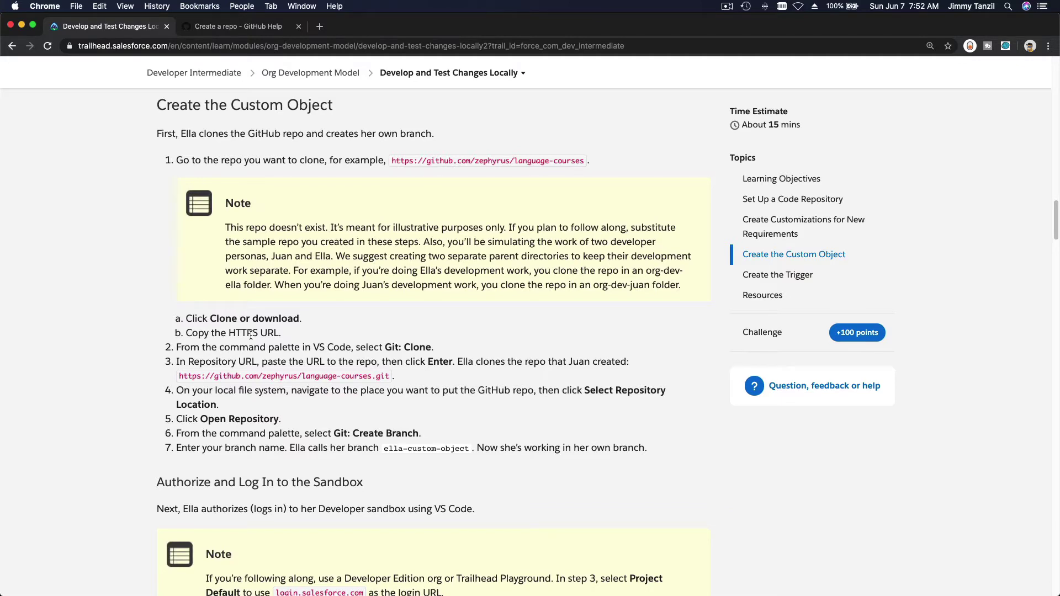
{"action": "scroll", "coordinate": [250, 335], "scroll_direction": "down", "scroll_amount": 1}
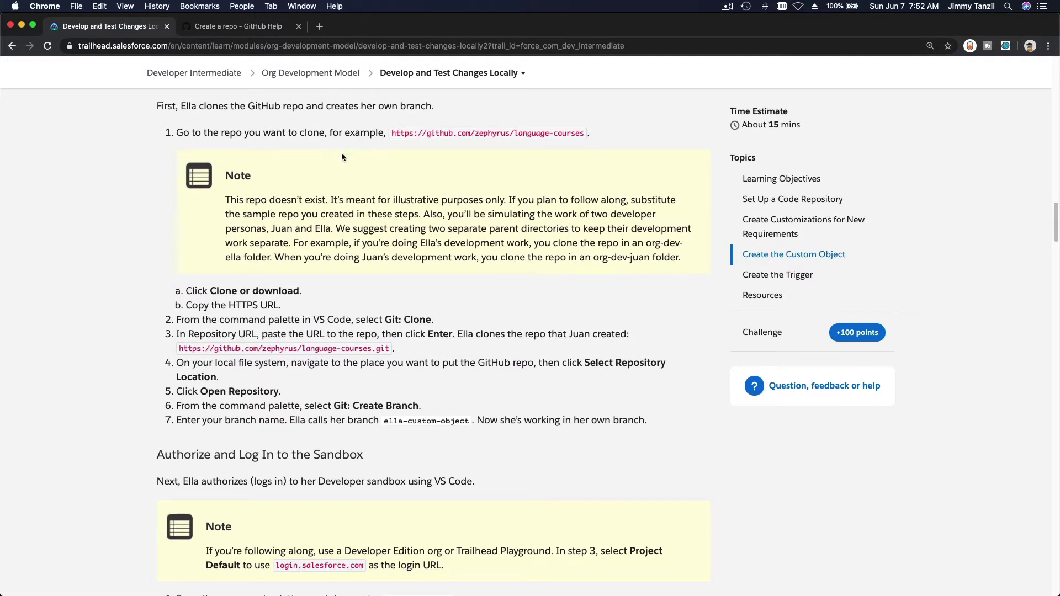
Look at the language-courses repository in GitHub Desktop and the project in Visual Studio Code, and return to Chrome.
{"action": "mouse_move", "coordinate": [492, 585]}
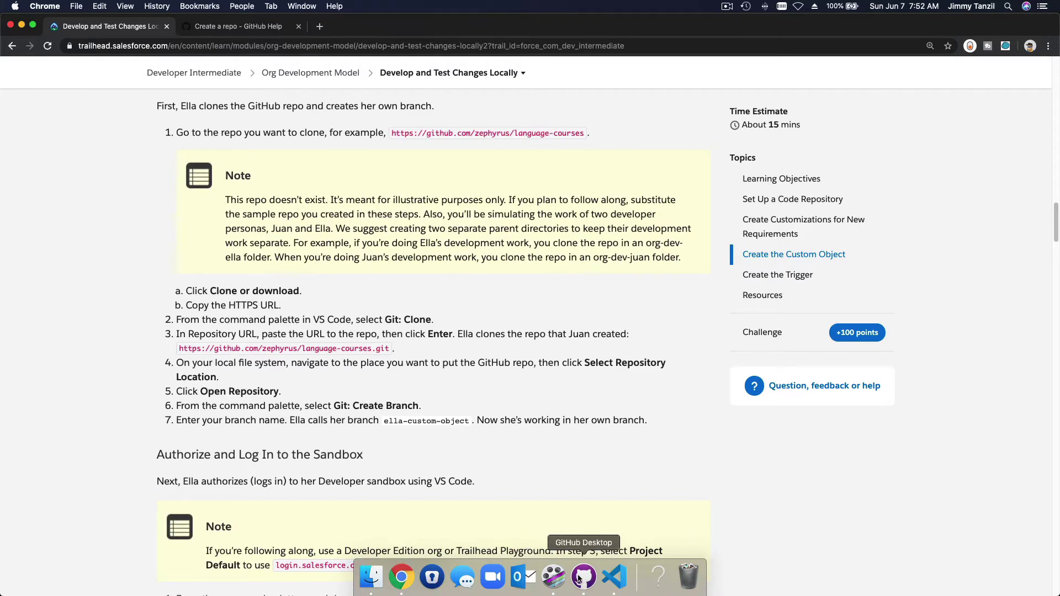
{"action": "left_click", "coordinate": [579, 578]}
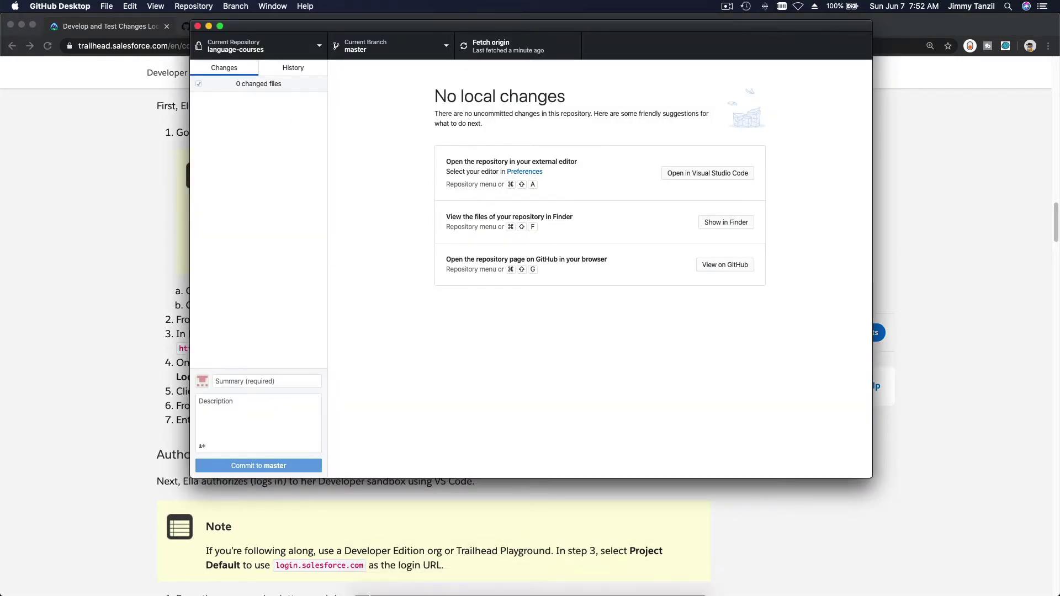
{"action": "left_click", "coordinate": [611, 582]}
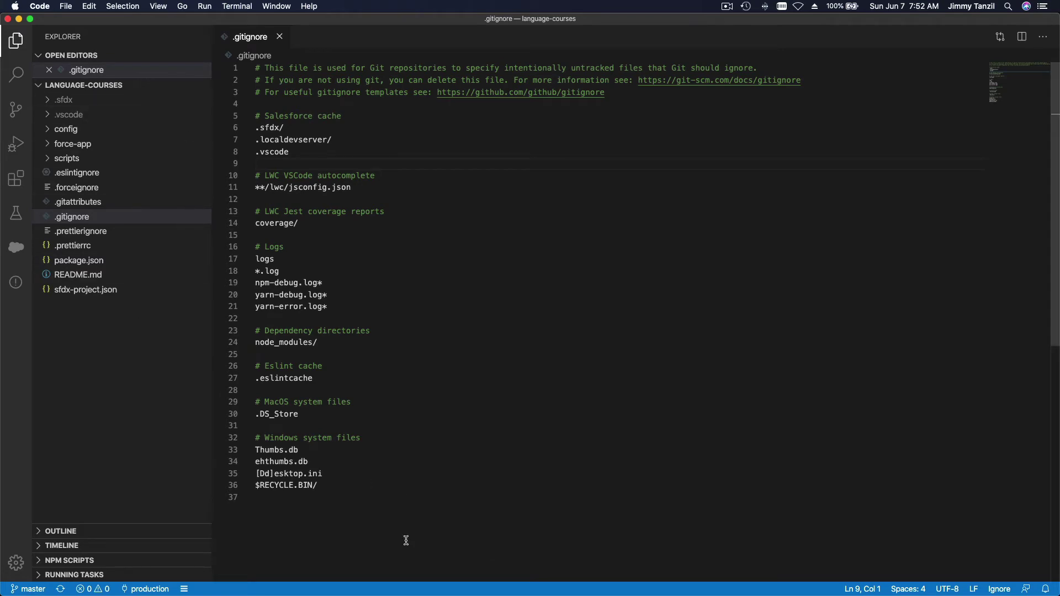
{"action": "left_click", "coordinate": [404, 584]}
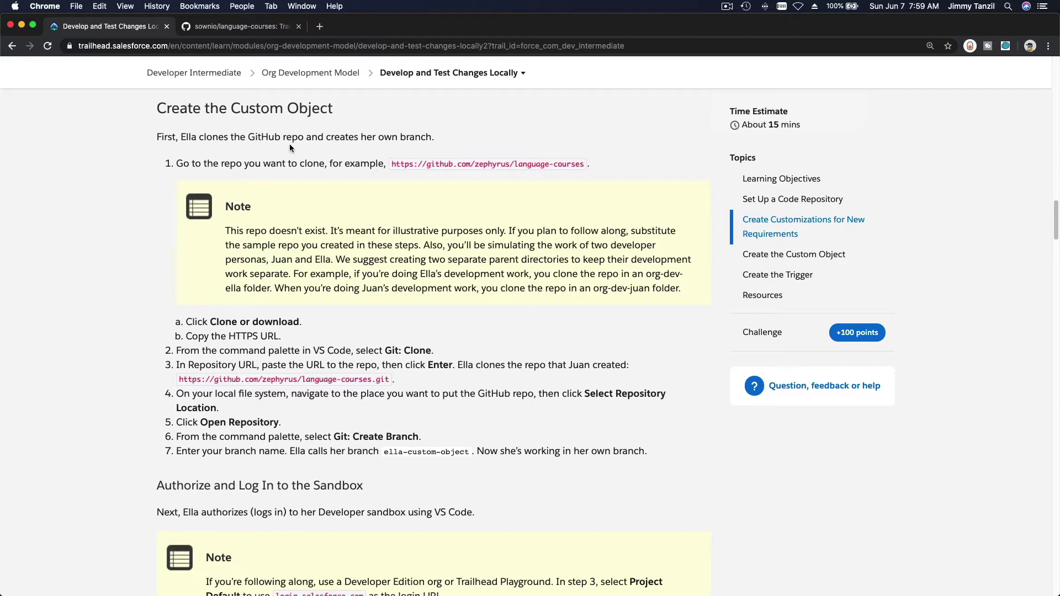
{"action": "left_click", "coordinate": [76, 6]}
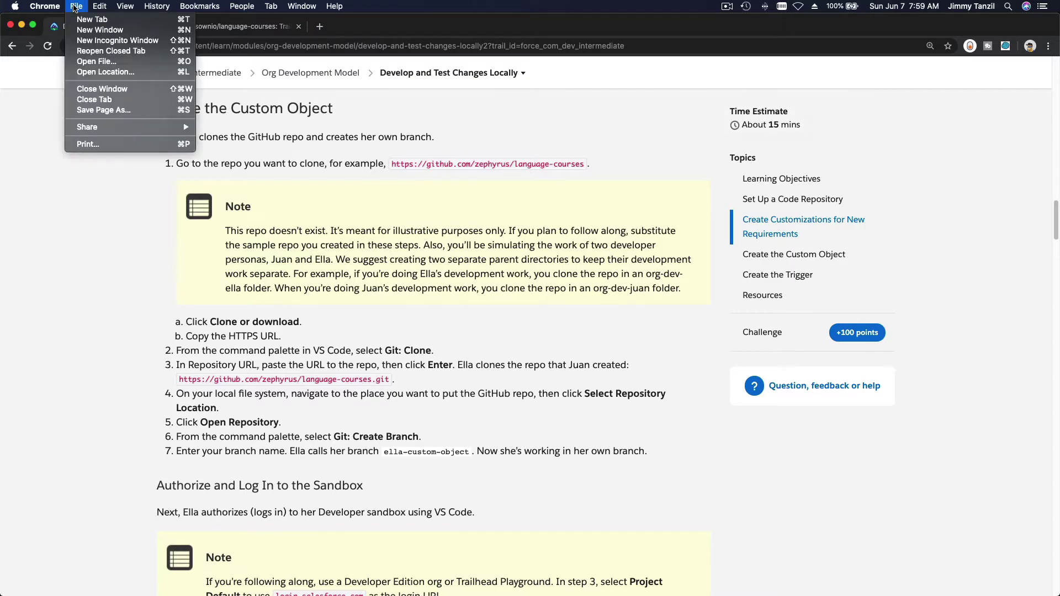
{"action": "left_click", "coordinate": [88, 41]}
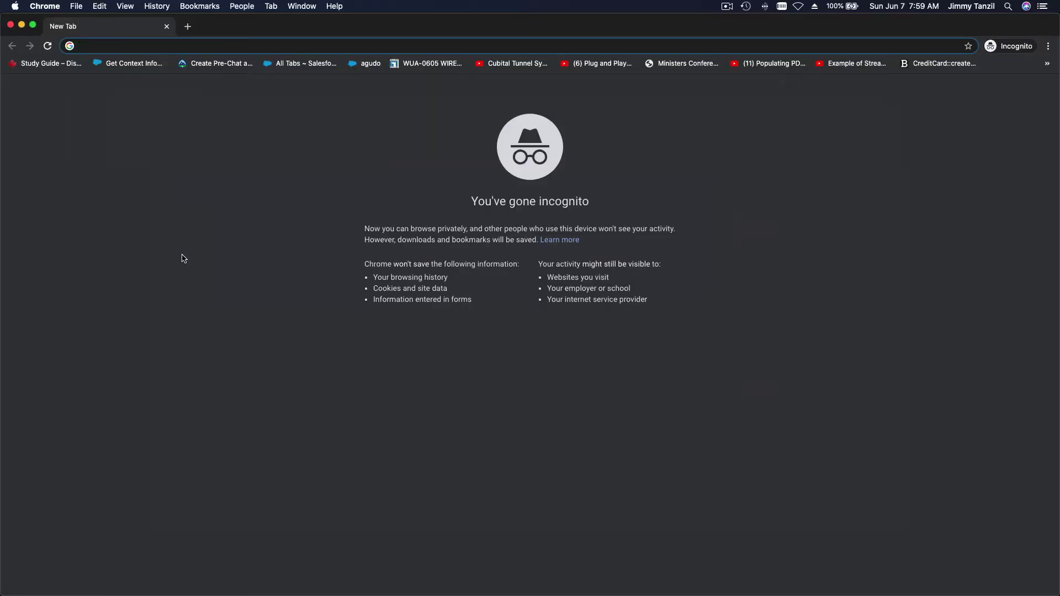
{"action": "type", "text": "https://github.com/sownio/language-courses"}
{"action": "key", "text": "Return"}
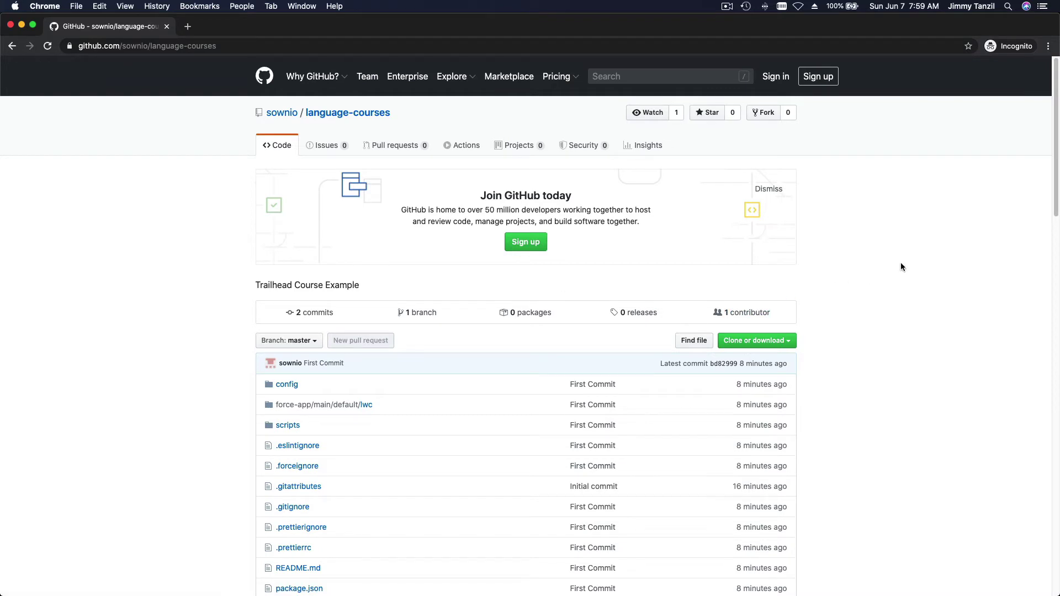
{"action": "scroll", "coordinate": [900, 265], "scroll_direction": "down", "scroll_amount": 2}
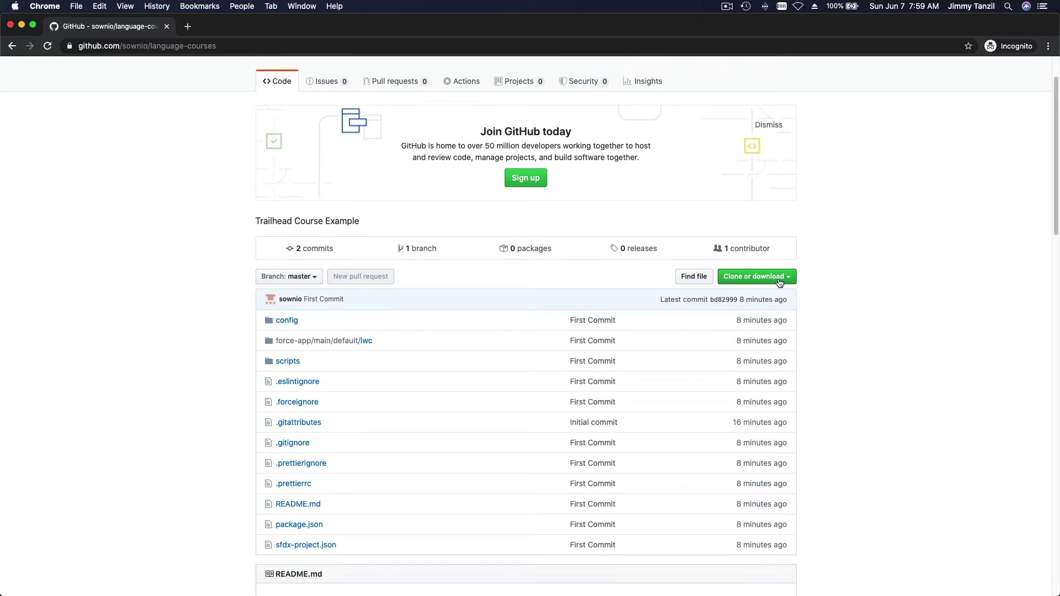
{"action": "left_click", "coordinate": [779, 282]}
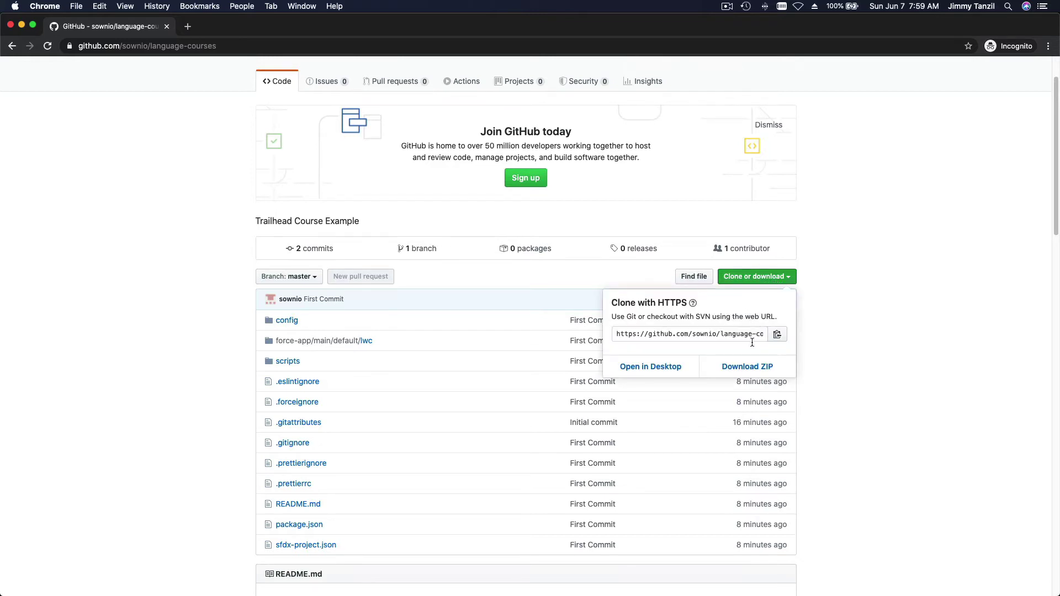
{"action": "left_click", "coordinate": [777, 338]}
{"action": "key", "text": "super+grave"}
{"action": "scroll", "coordinate": [365, 339], "scroll_direction": "down", "scroll_amount": 5}
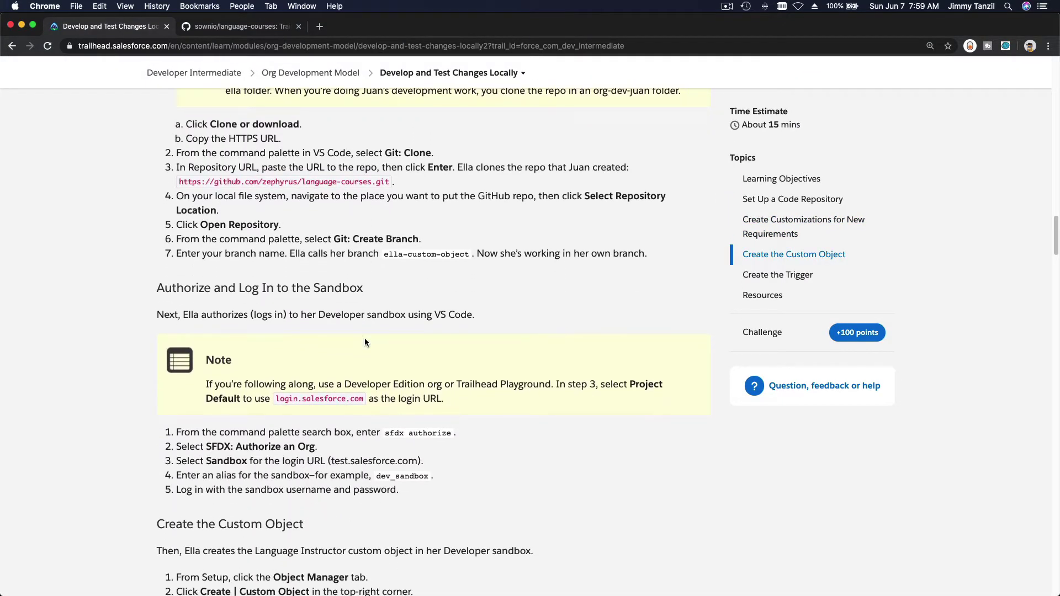
{"action": "scroll", "coordinate": [326, 210], "scroll_direction": "down", "scroll_amount": 2}
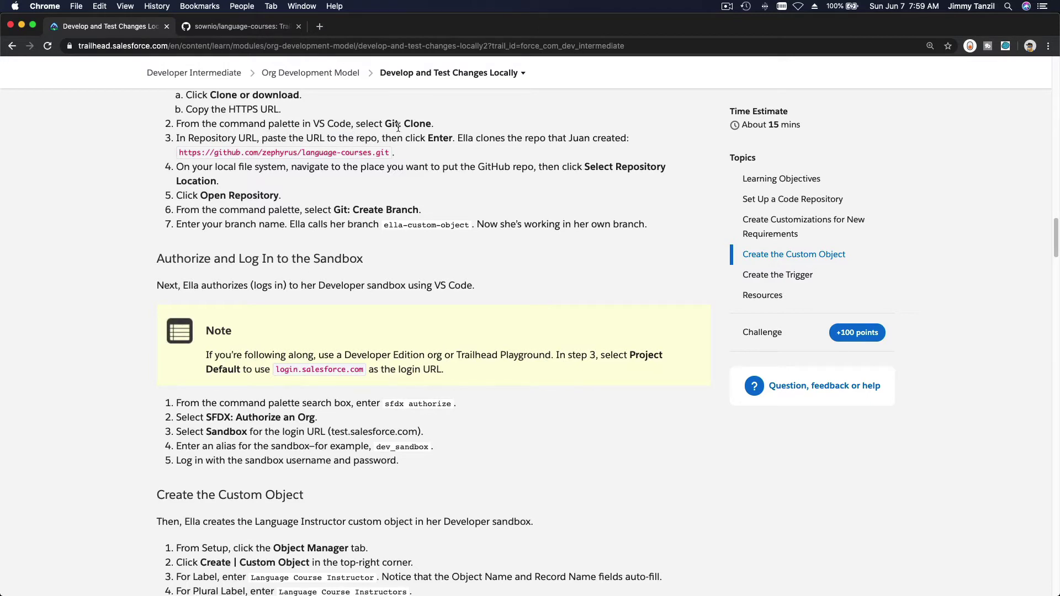
{"action": "mouse_move", "coordinate": [406, 592]}
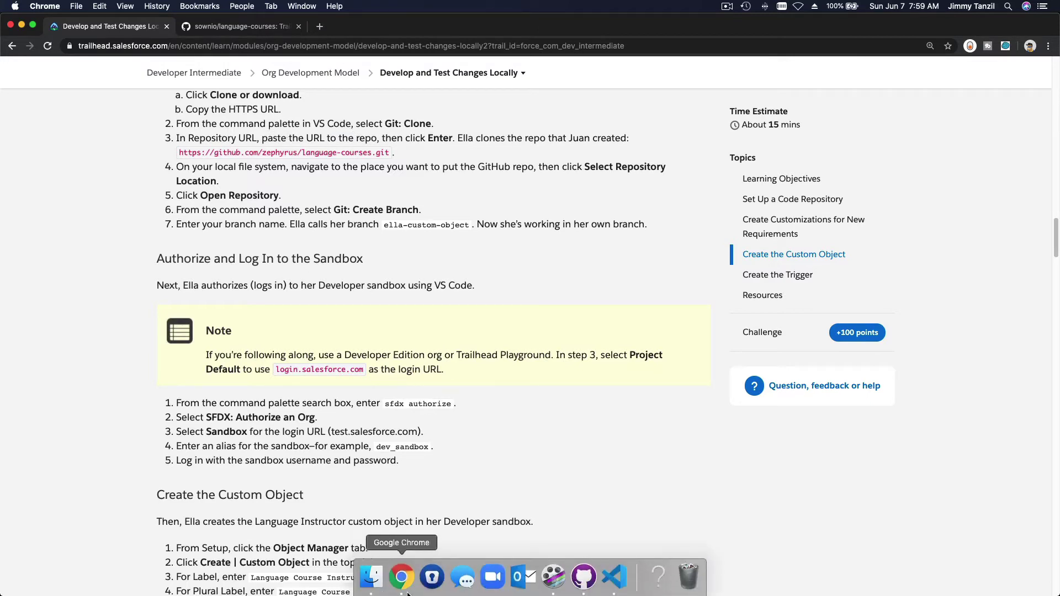
{"action": "left_click", "coordinate": [615, 577]}
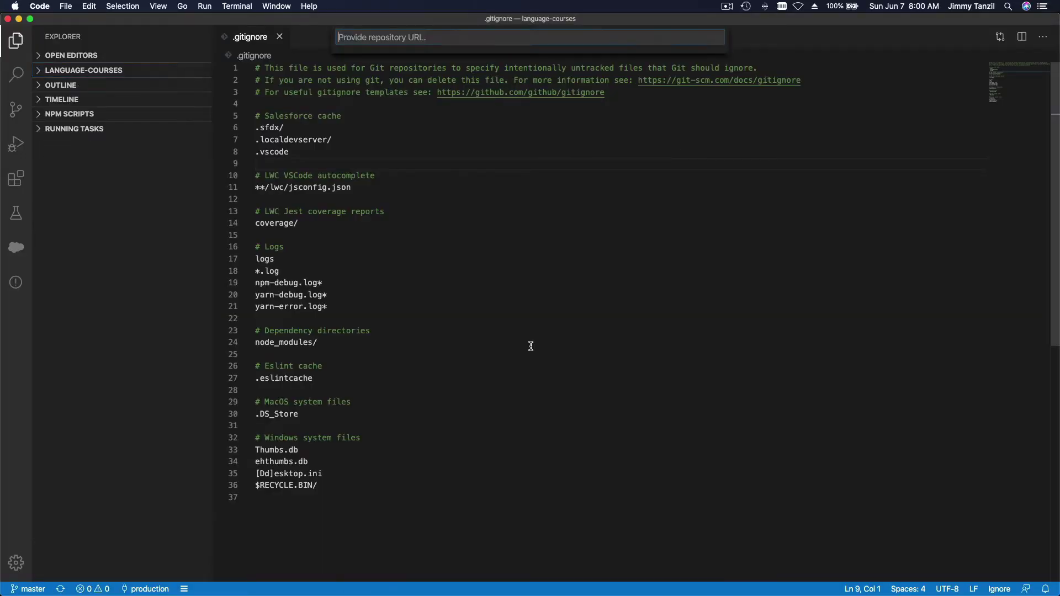
{"action": "type", "text": "git"}
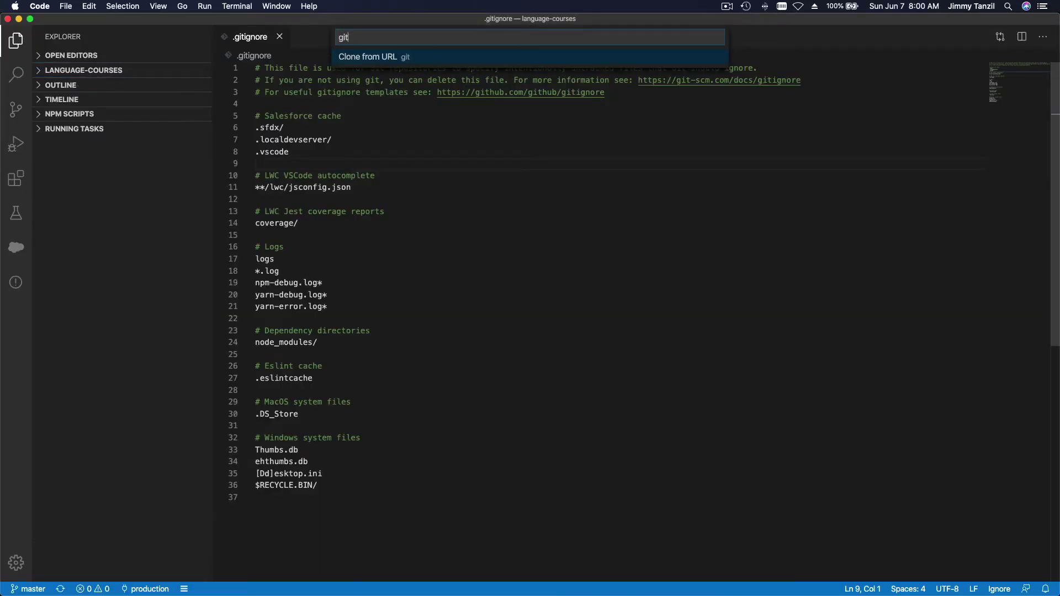
{"action": "type", "text": " clone"}
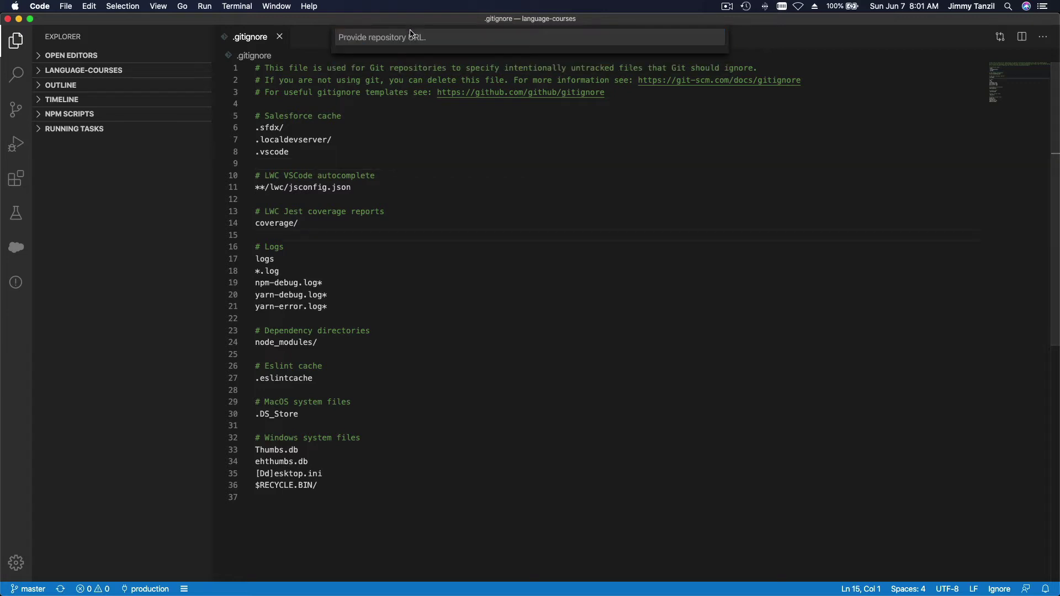
{"action": "key", "text": "super+v"}
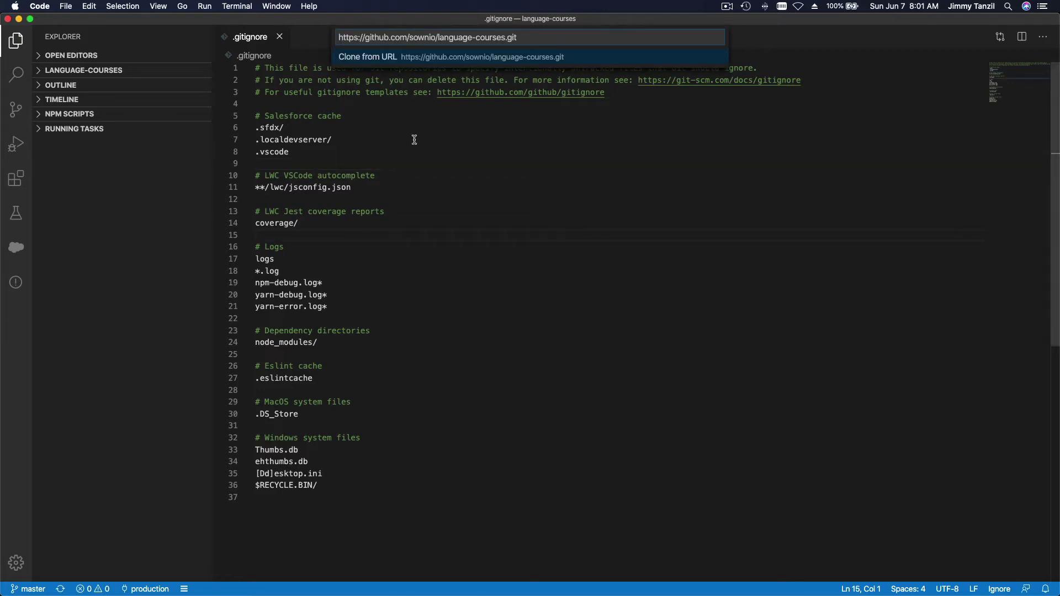
{"action": "left_click", "coordinate": [416, 64]}
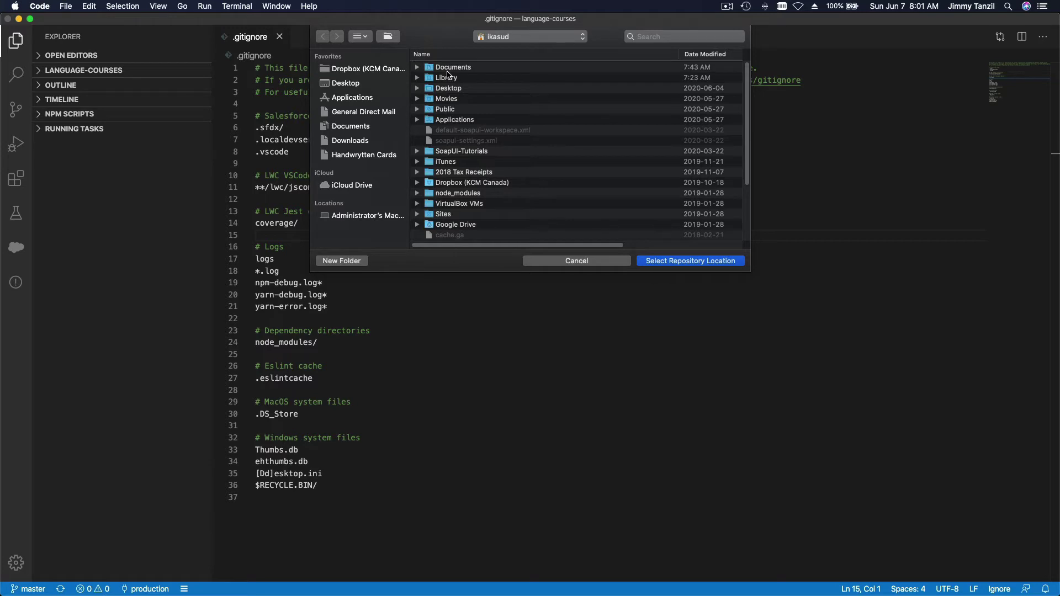
Clone the repository into a new folder named ella inside Documents and open the cloned repository in a new window.
{"action": "double_click", "coordinate": [450, 69]}
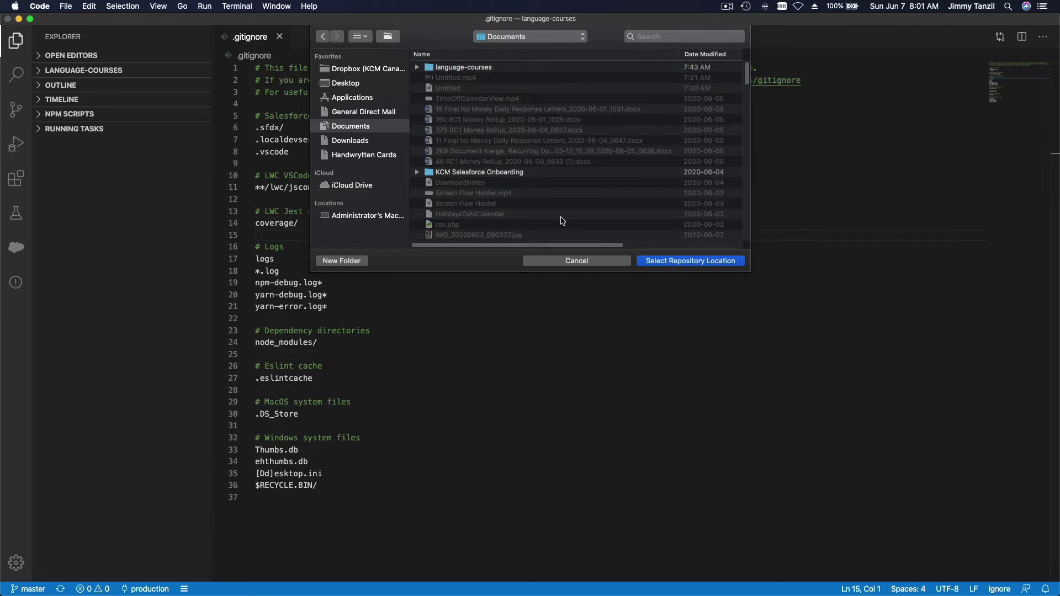
{"action": "left_click", "coordinate": [341, 261]}
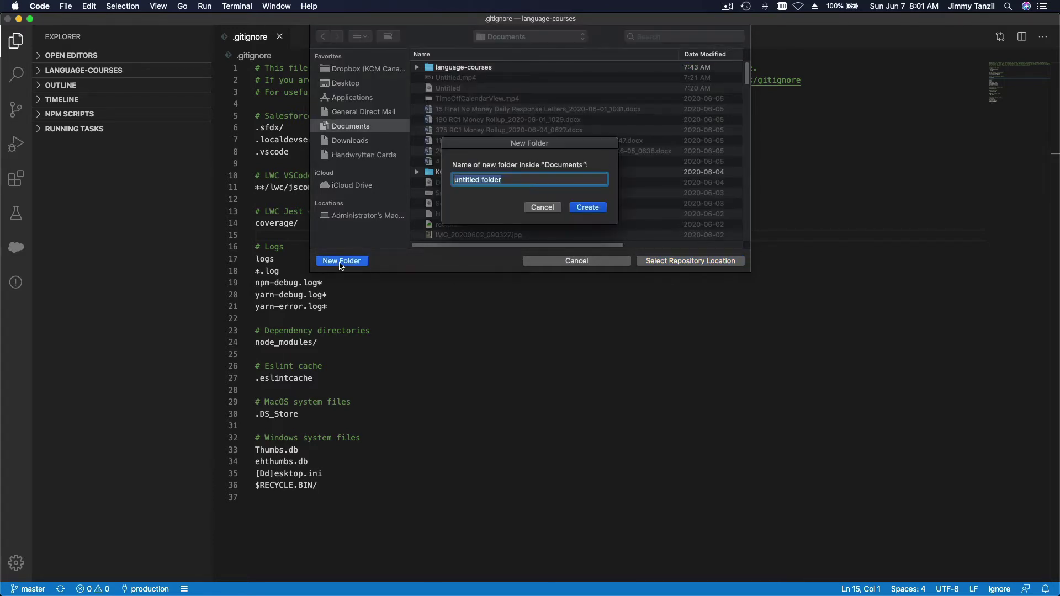
{"action": "type", "text": "ella"}
{"action": "left_click", "coordinate": [582, 207]}
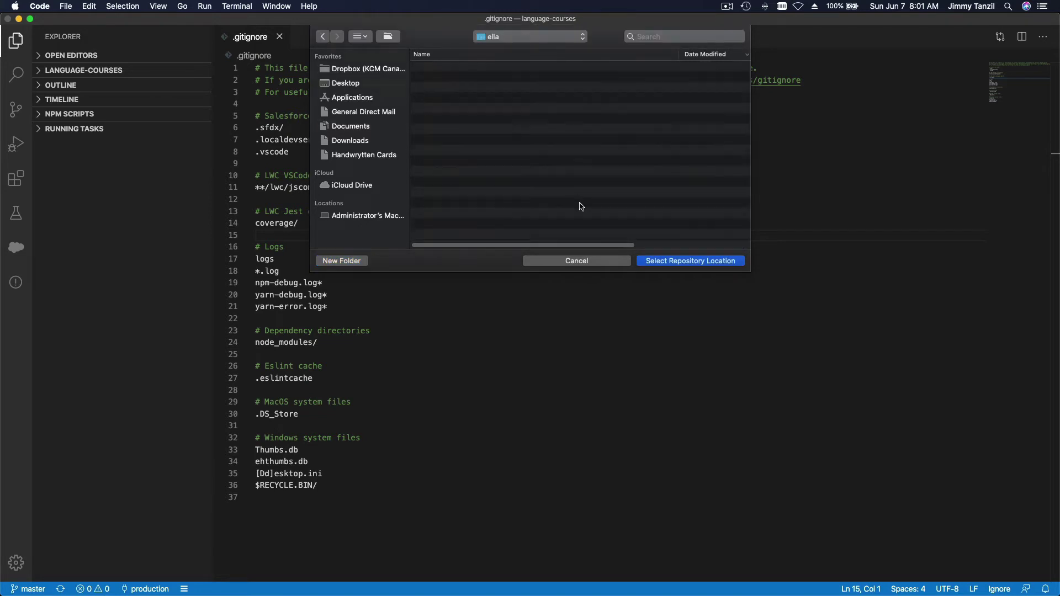
{"action": "left_click", "coordinate": [670, 267]}
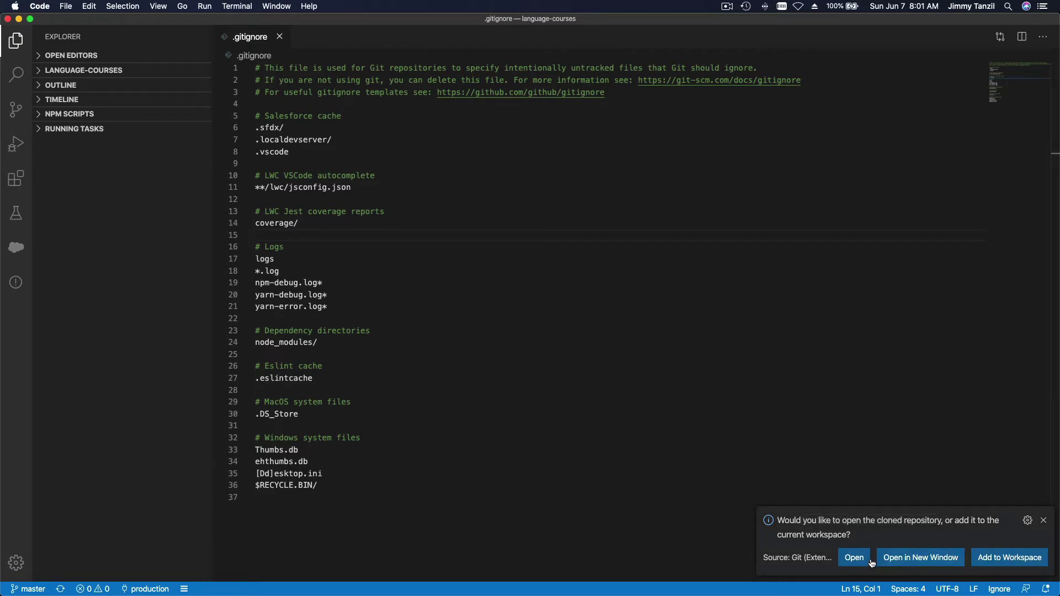
{"action": "left_click", "coordinate": [905, 559]}
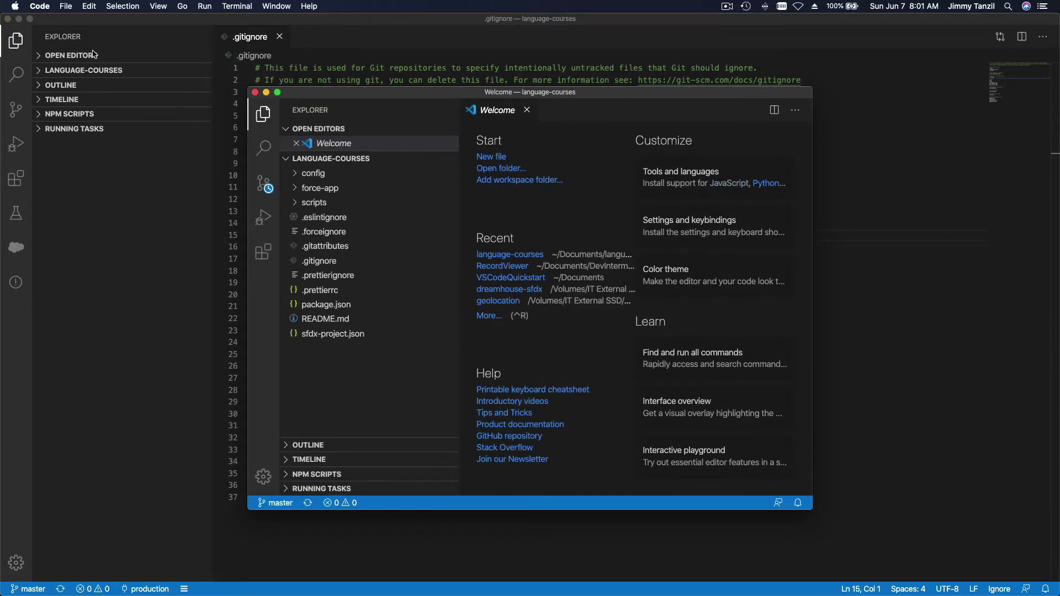
Close the original project window, switch to Chrome and copy the branch name ella-custom-object from Trailhead's cloning instructions.
{"action": "left_click", "coordinate": [8, 20]}
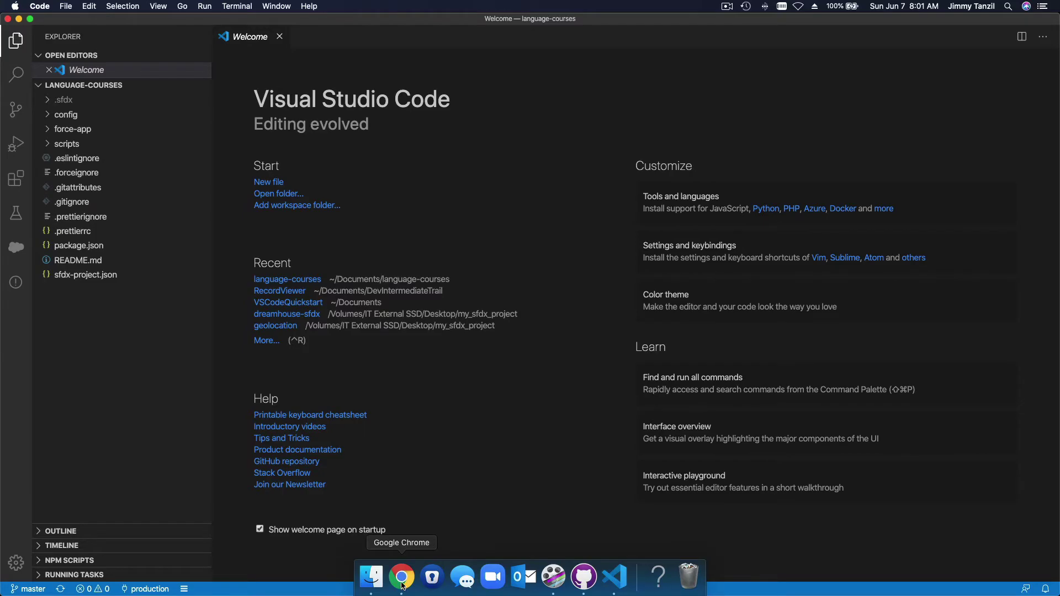
{"action": "left_click", "coordinate": [401, 584]}
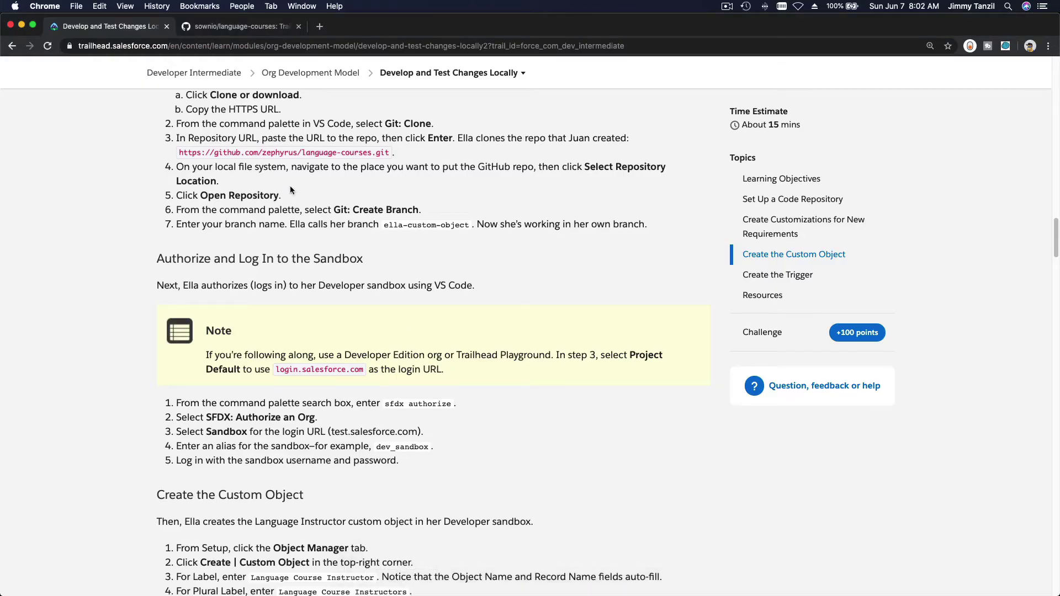
{"action": "triple_click", "coordinate": [257, 155]}
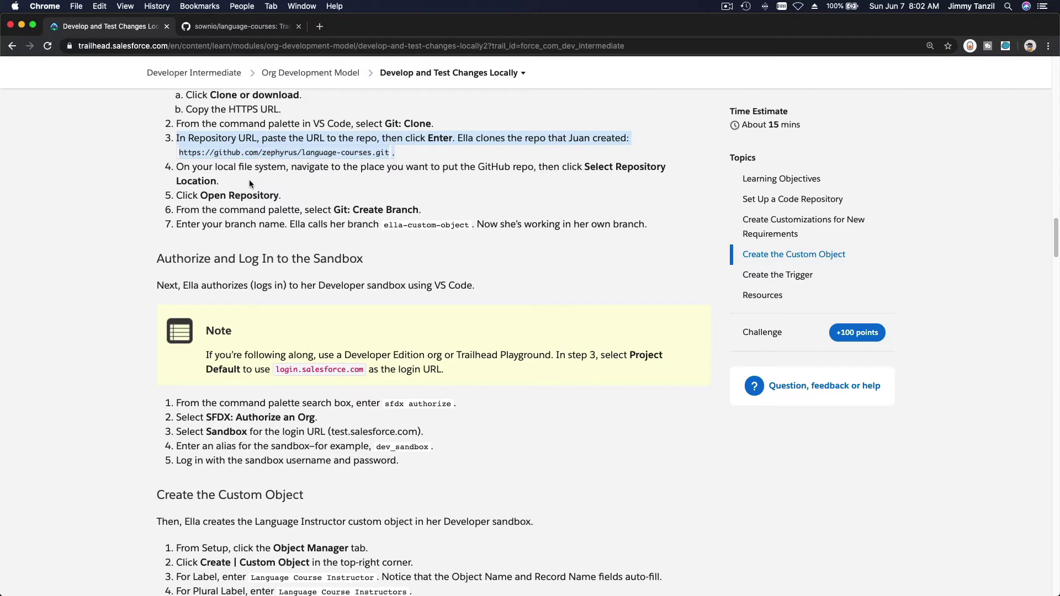
{"action": "left_click", "coordinate": [250, 180]}
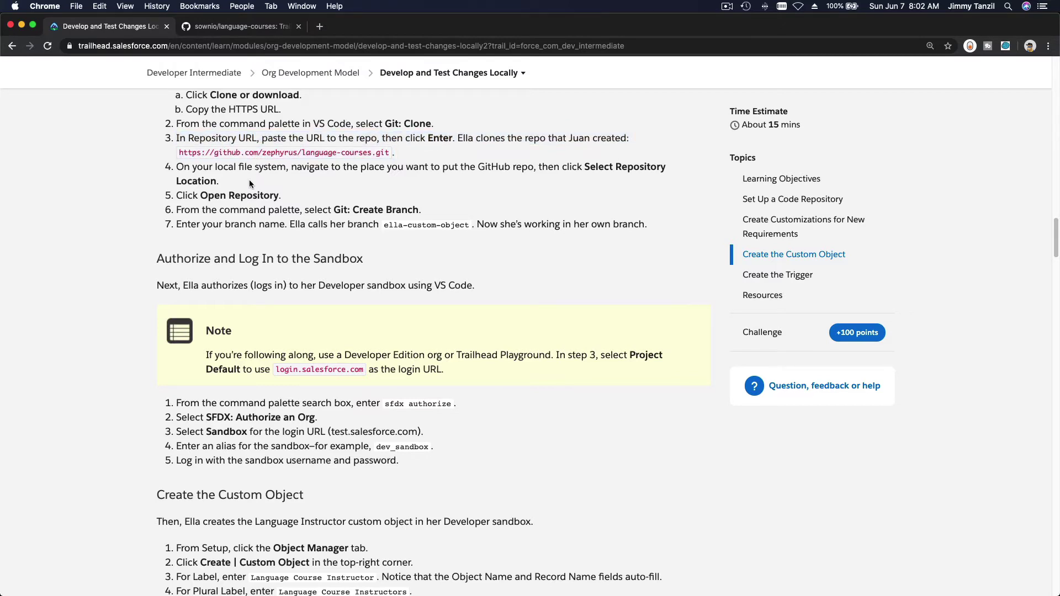
{"action": "scroll", "coordinate": [250, 180], "scroll_direction": "down", "scroll_amount": 1}
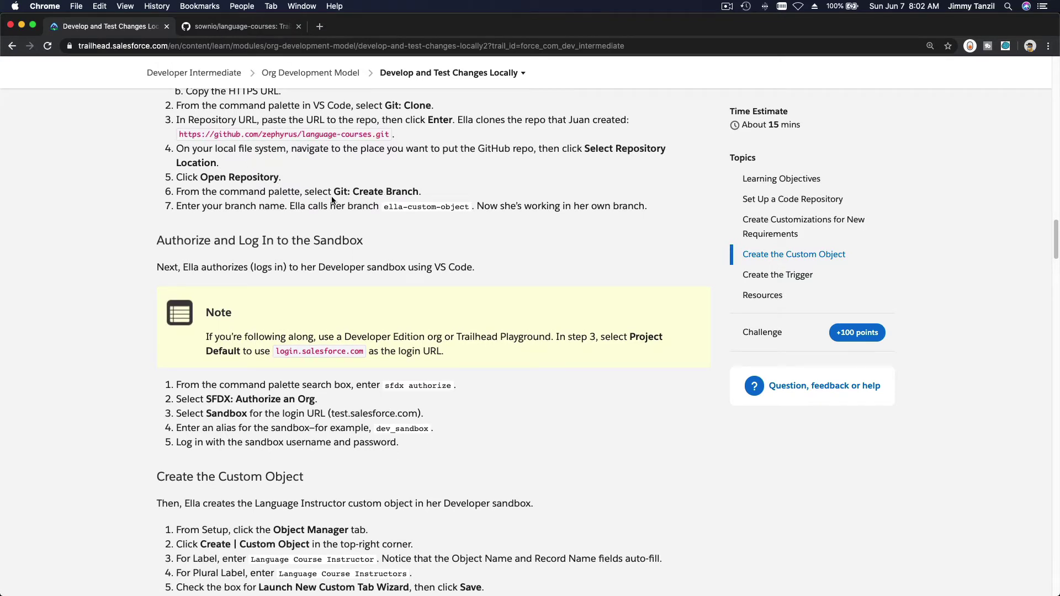
{"action": "scroll", "coordinate": [339, 194], "scroll_direction": "down", "scroll_amount": 1}
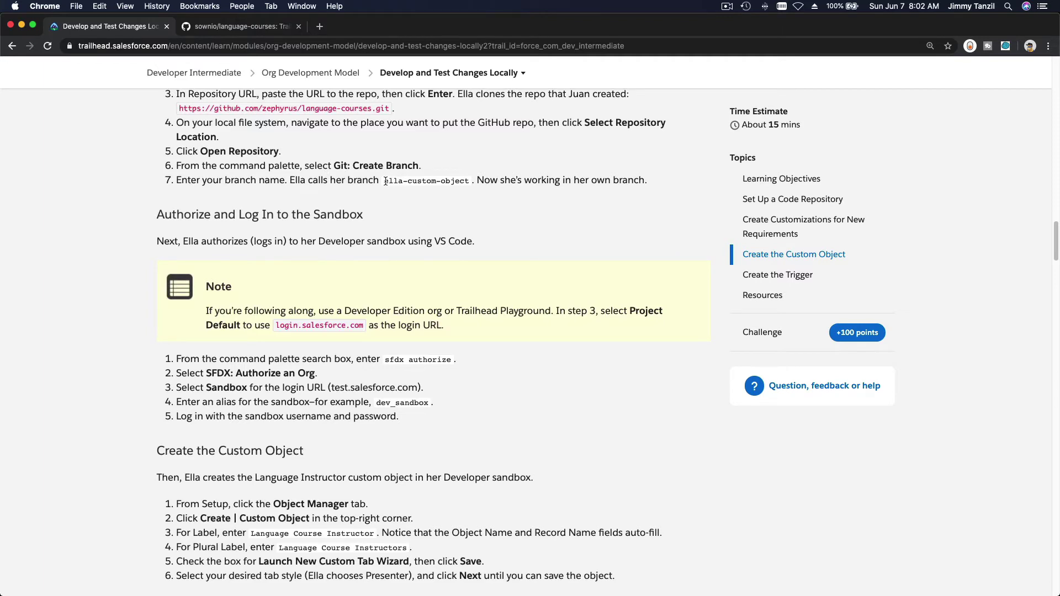
{"action": "left_click_drag", "start_coordinate": [385, 181], "coordinate": [468, 182]}
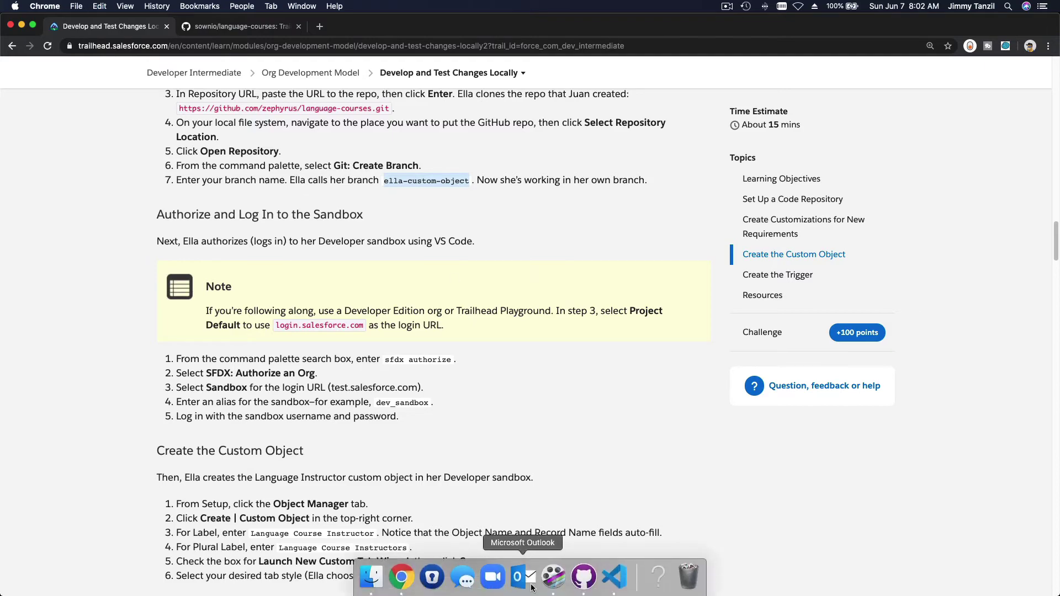
Switch to Visual Studio Code and create a Git branch named ella-custom-object in the cloned language-courses repository.
{"action": "left_click", "coordinate": [617, 577]}
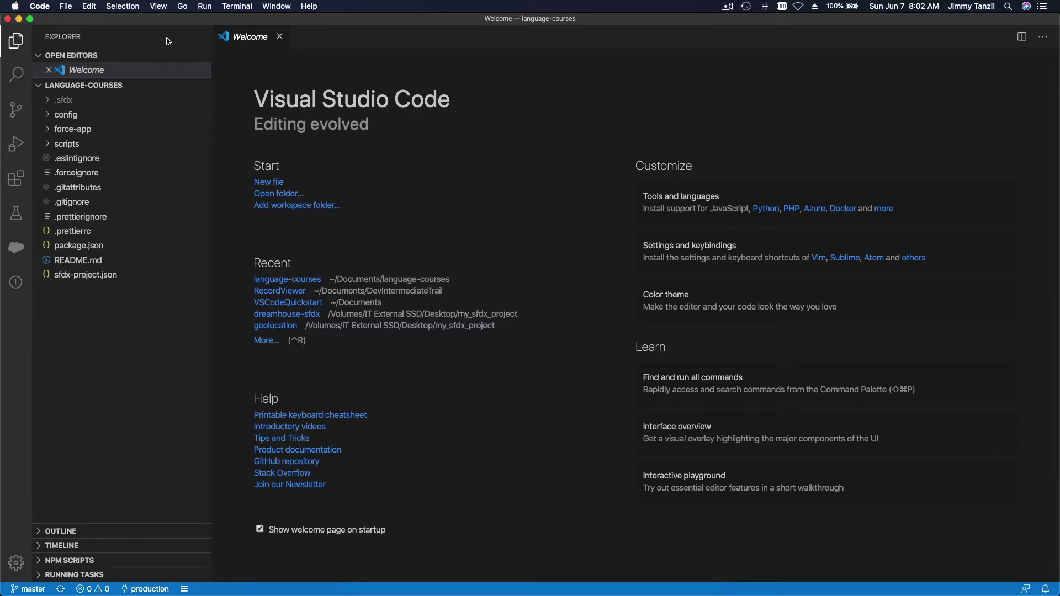
{"action": "left_click", "coordinate": [159, 6]}
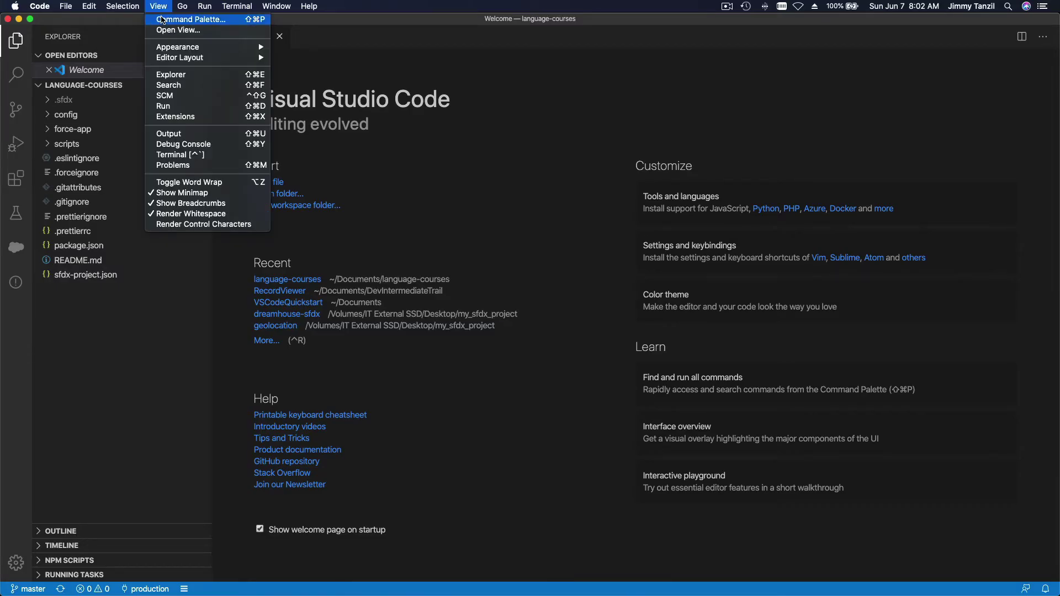
{"action": "left_click", "coordinate": [163, 20]}
{"action": "type", "text": "Git"}
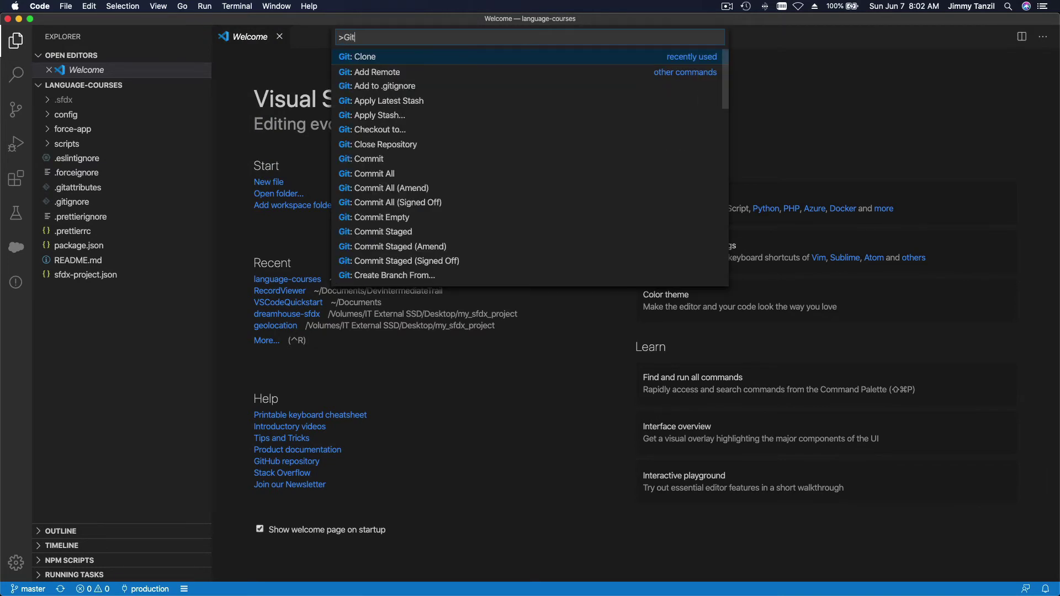
{"action": "type", "text": ": create"}
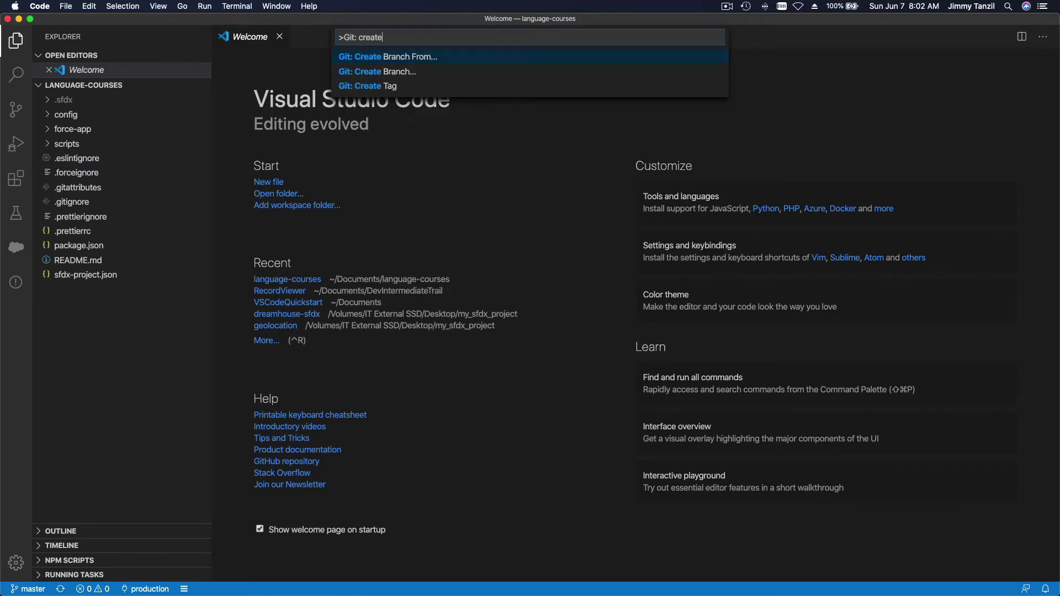
{"action": "left_click", "coordinate": [396, 72]}
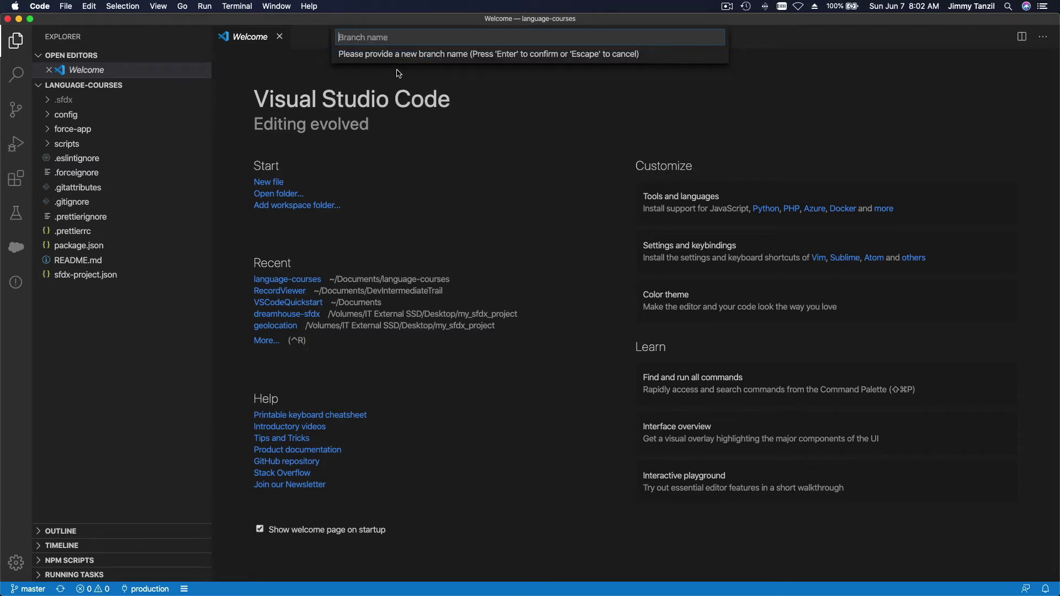
{"action": "key", "text": "super+v"}
{"action": "key", "text": "Return"}
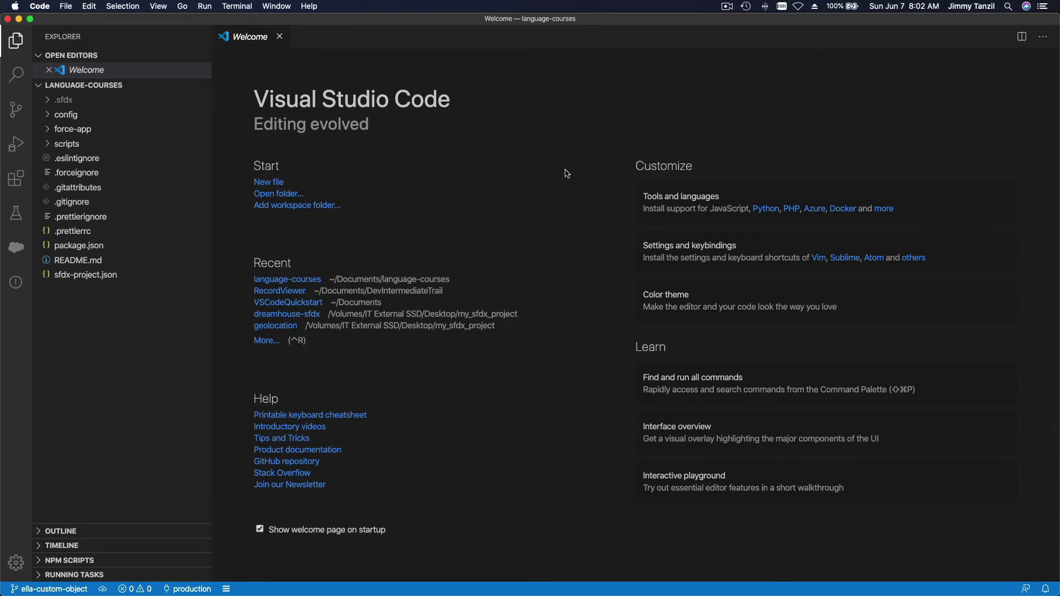
Return to Chrome and read Trailhead's instructions for authorizing and logging in to the sandbox.
{"action": "left_click", "coordinate": [410, 584]}
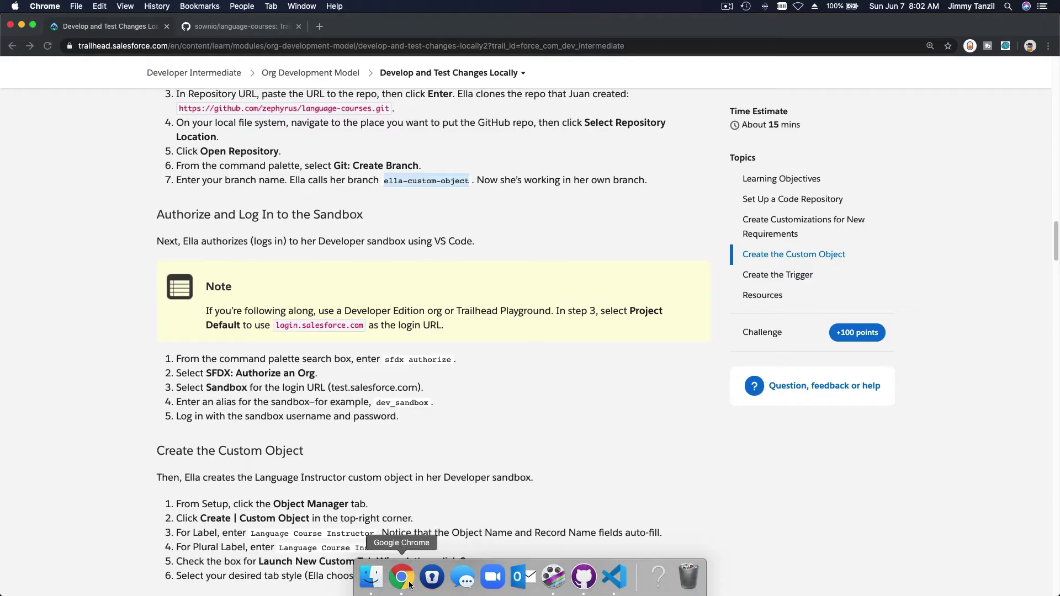
{"action": "left_click", "coordinate": [432, 214]}
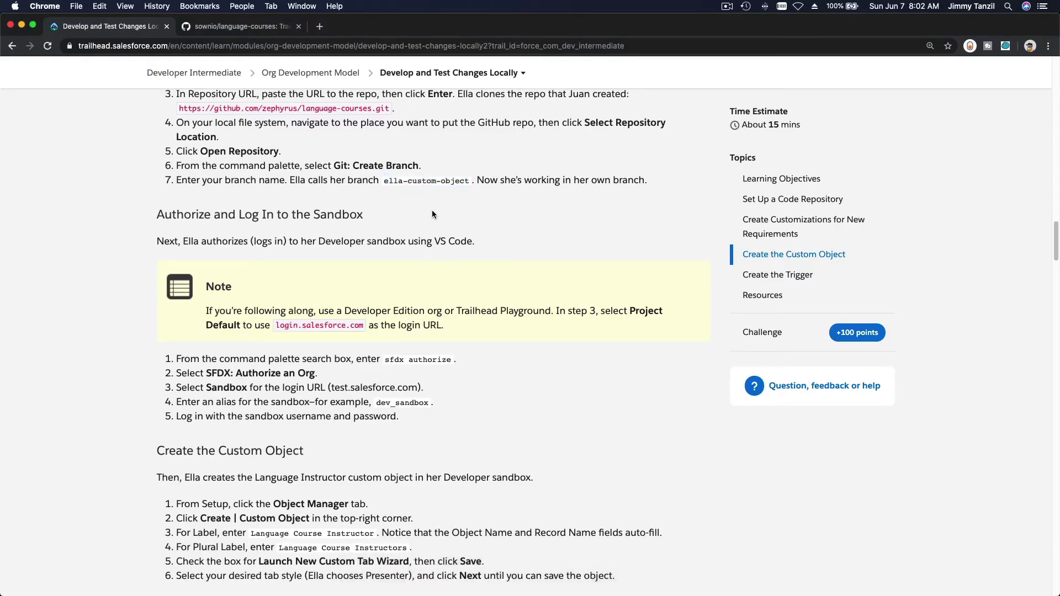
{"action": "scroll", "coordinate": [433, 214], "scroll_direction": "down", "scroll_amount": 3}
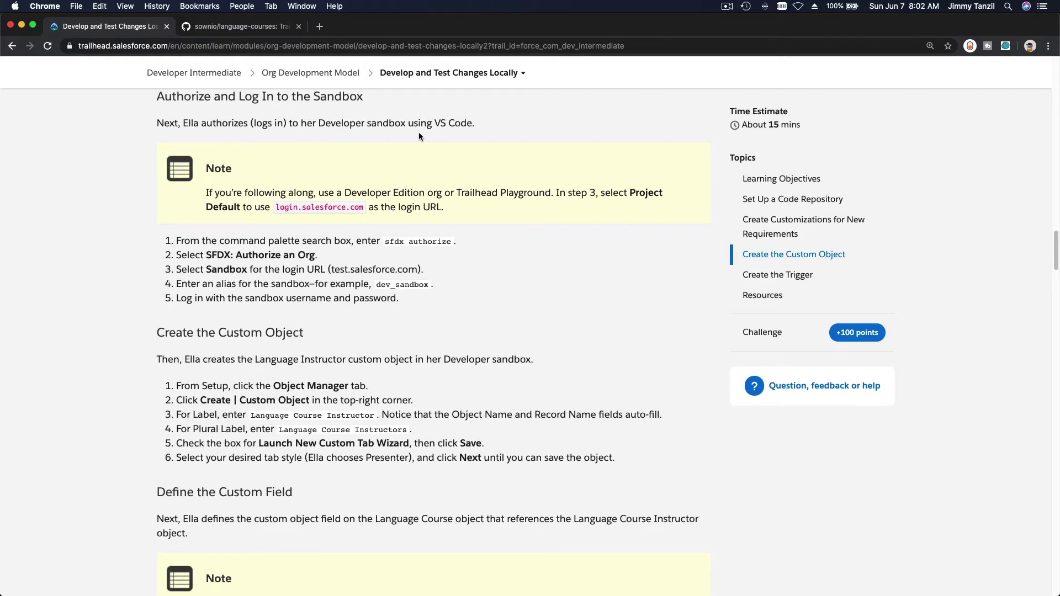
{"action": "scroll", "coordinate": [419, 136], "scroll_direction": "down", "scroll_amount": 1}
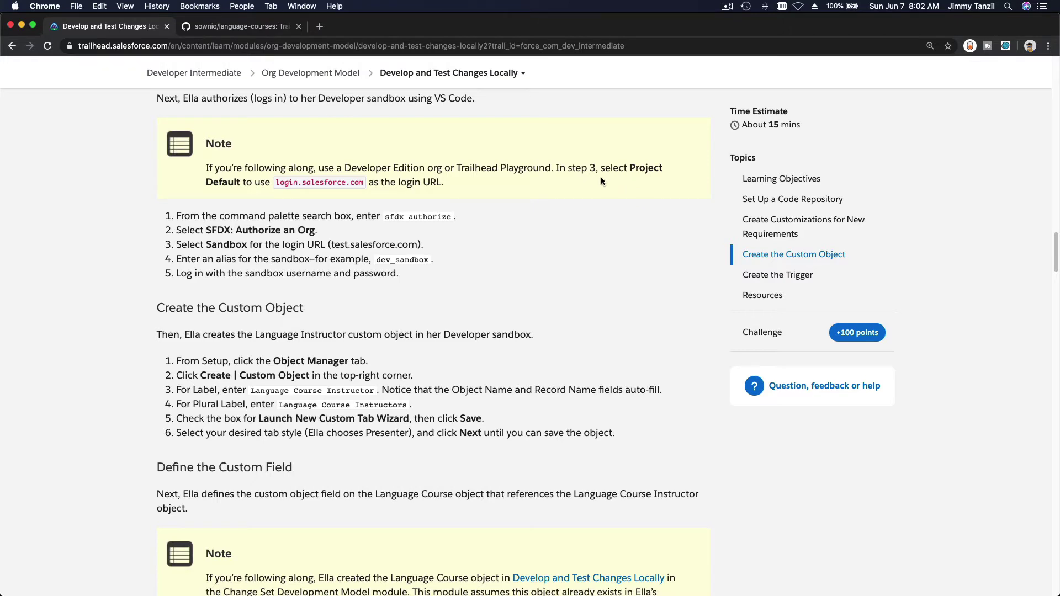
{"action": "scroll", "coordinate": [601, 180], "scroll_direction": "down", "scroll_amount": 2}
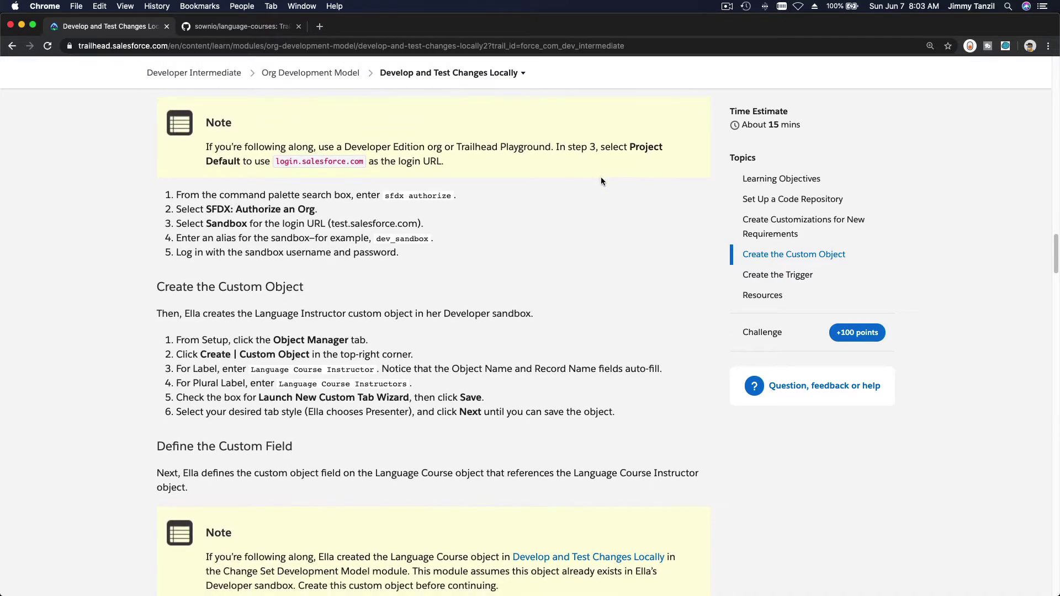
{"action": "scroll", "coordinate": [601, 181], "scroll_direction": "down", "scroll_amount": 1}
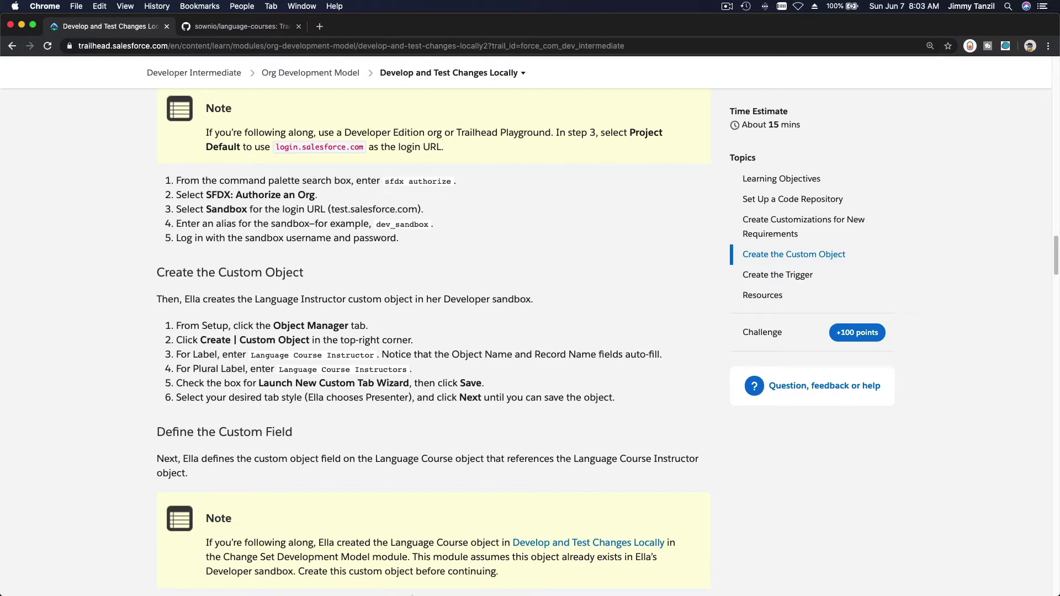
Switch to Visual Studio Code and run SFDX: Authorize an Org with the Project Default login URL and the org alias Trailhead.
{"action": "left_click", "coordinate": [613, 578]}
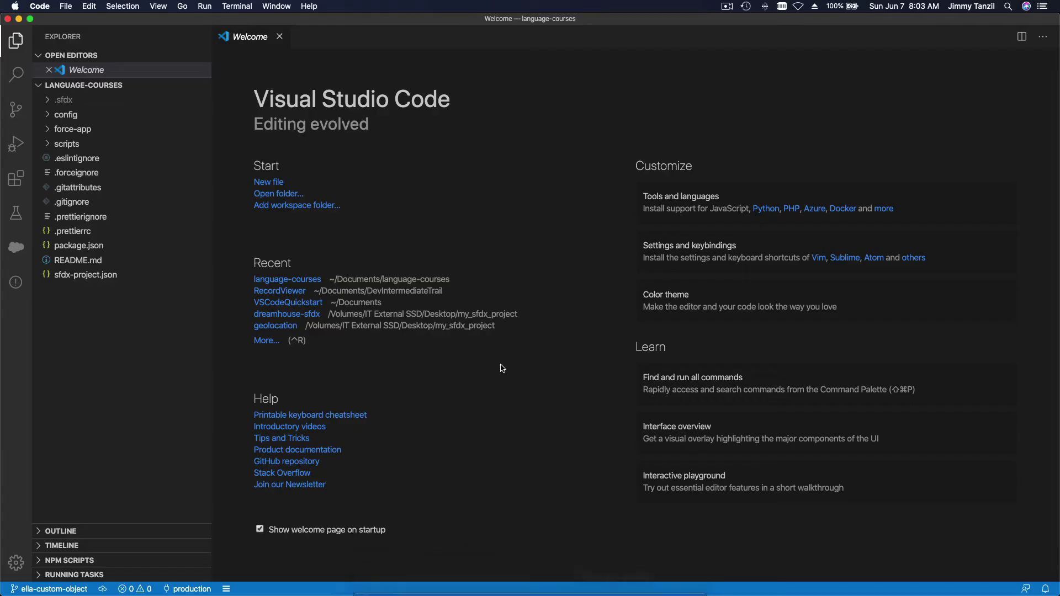
{"action": "left_click", "coordinate": [159, 6]}
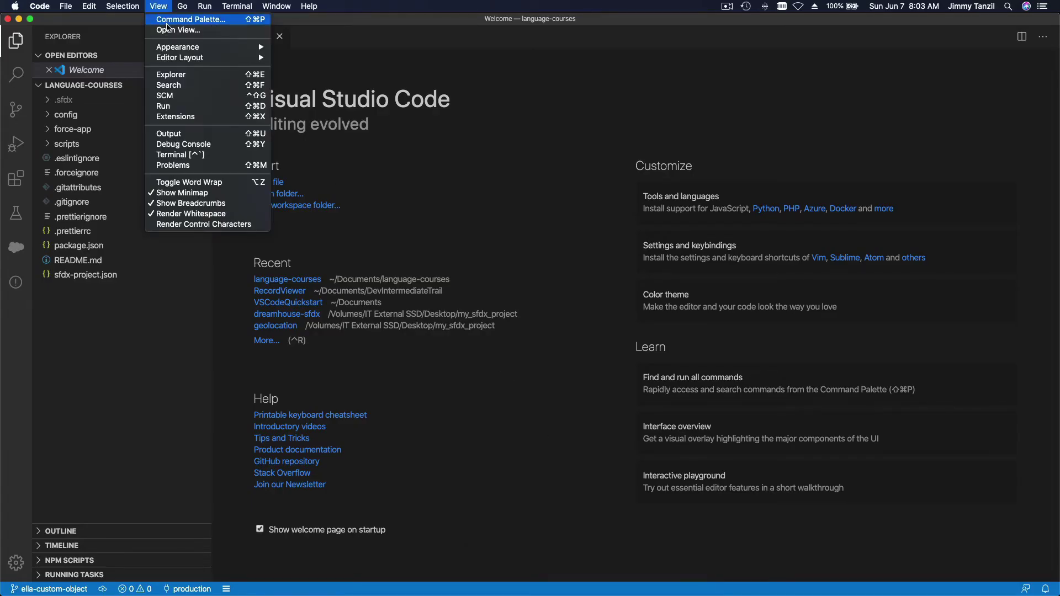
{"action": "left_click", "coordinate": [168, 22]}
{"action": "type", "text": "sf"}
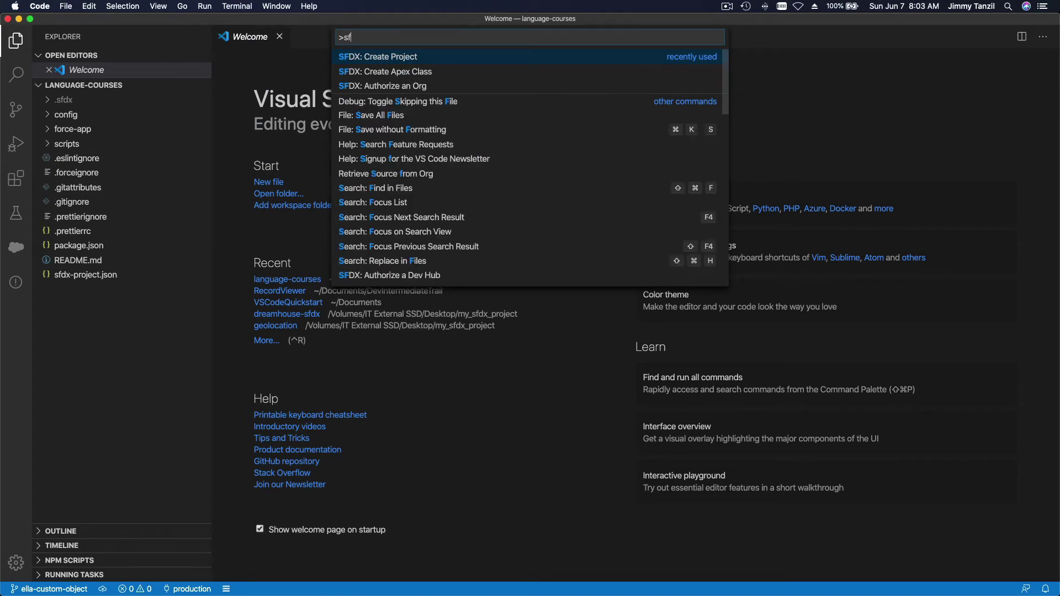
{"action": "type", "text": "dx a"}
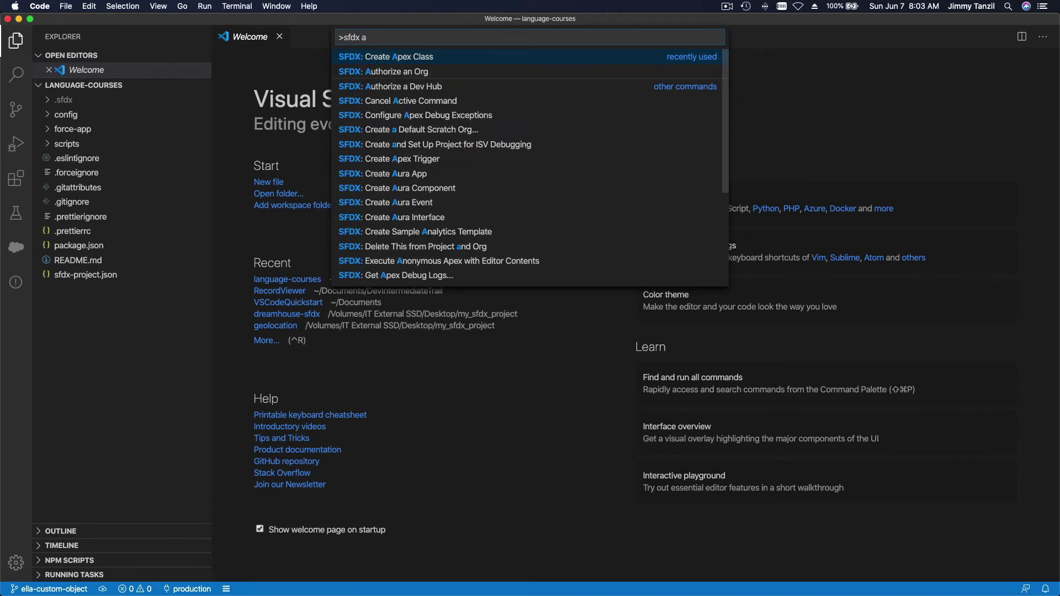
{"action": "type", "text": "ut"}
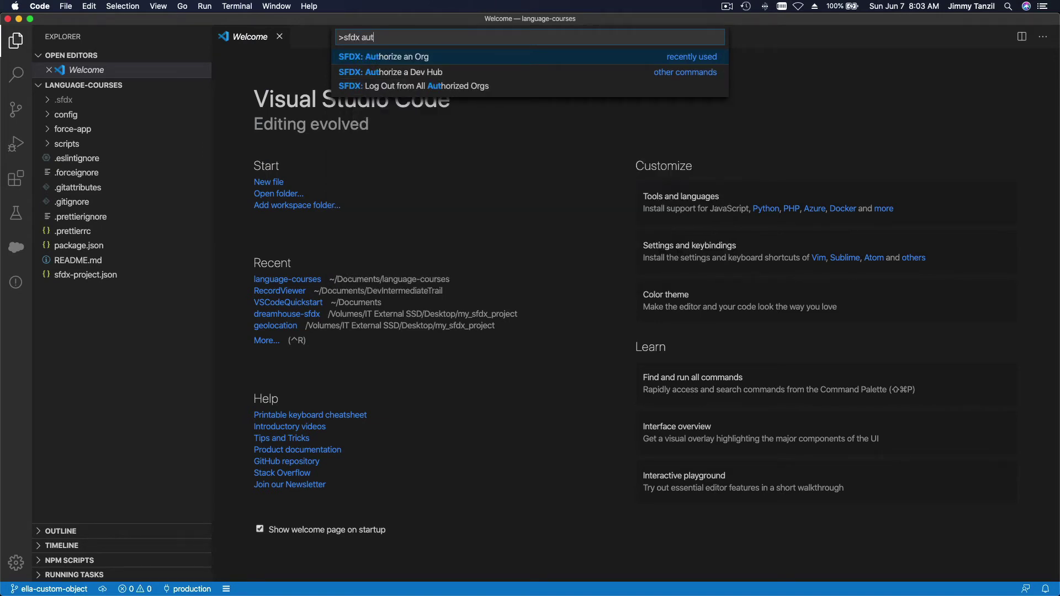
{"action": "key", "text": "BackSpace"}
{"action": "key", "text": "BackSpace"}
{"action": "key", "text": "BackSpace"}
{"action": "key", "text": "BackSpace"}
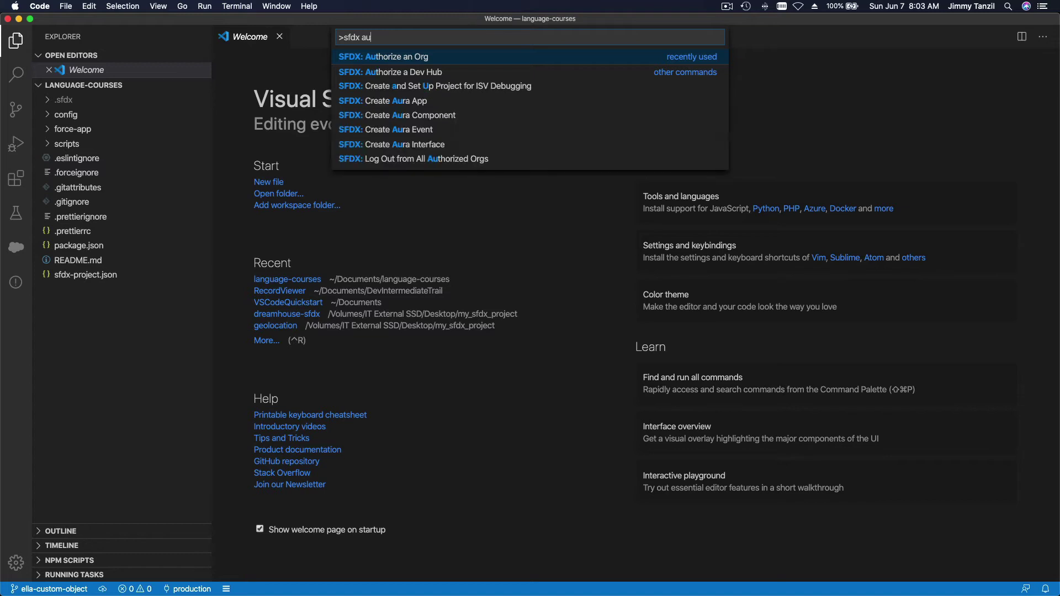
{"action": "type", "text": ": aut"}
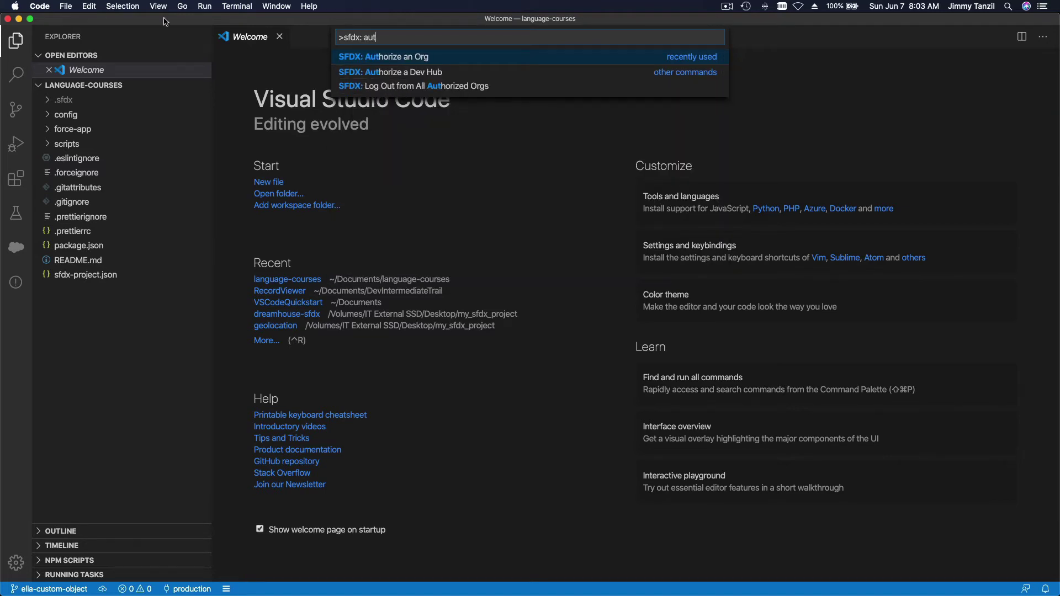
{"action": "left_click", "coordinate": [411, 57]}
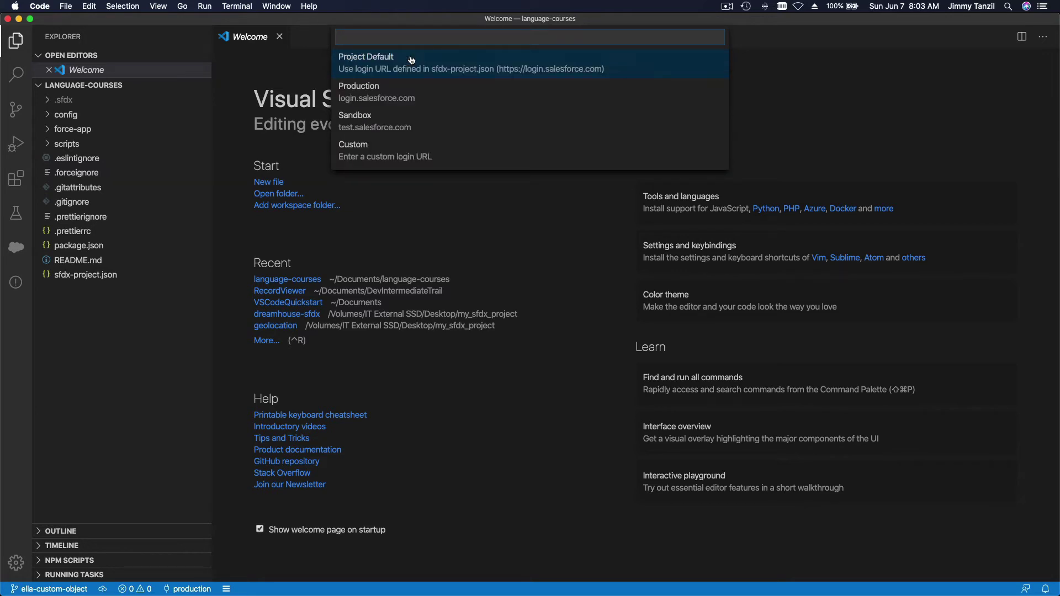
{"action": "left_click", "coordinate": [449, 69]}
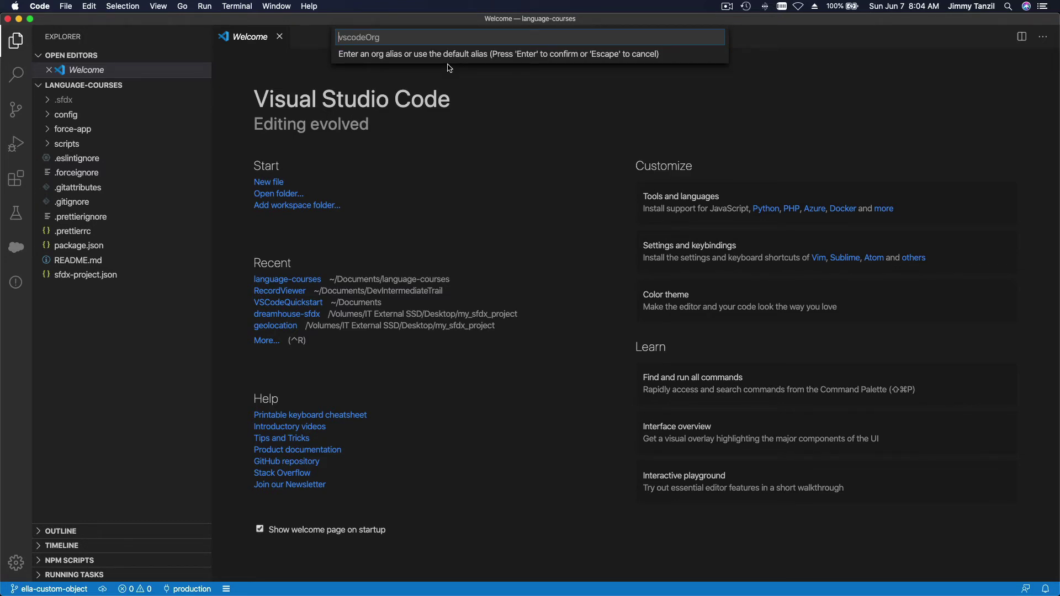
{"action": "type", "text": "Trailhead"}
{"action": "key", "text": "Return"}
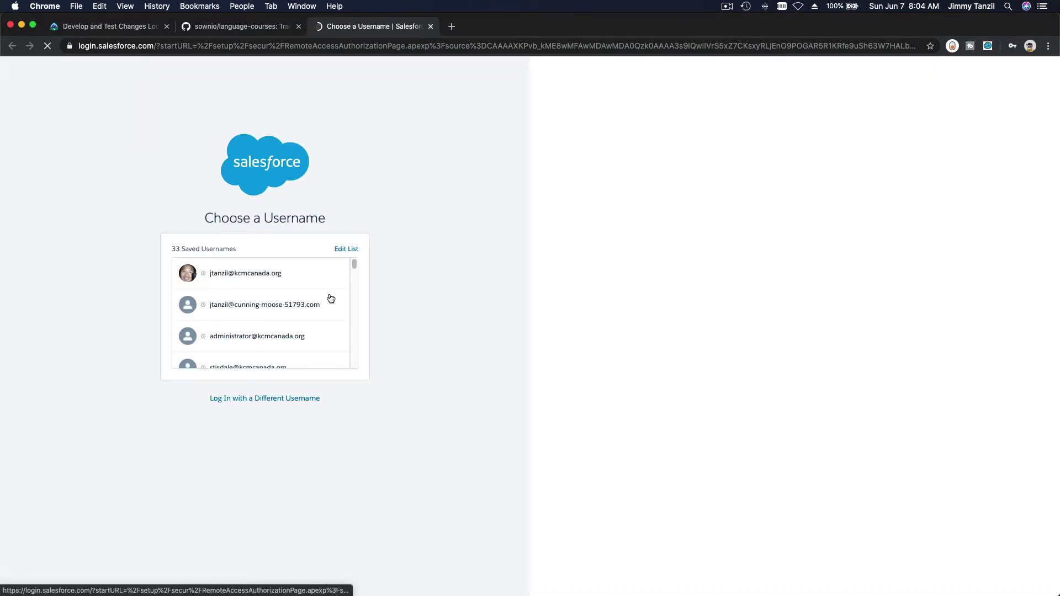
Log in to the playground org with its saved username and password, and dismiss the notification request and the Make Tasks More Efficient pop-up.
{"action": "left_click", "coordinate": [331, 299]}
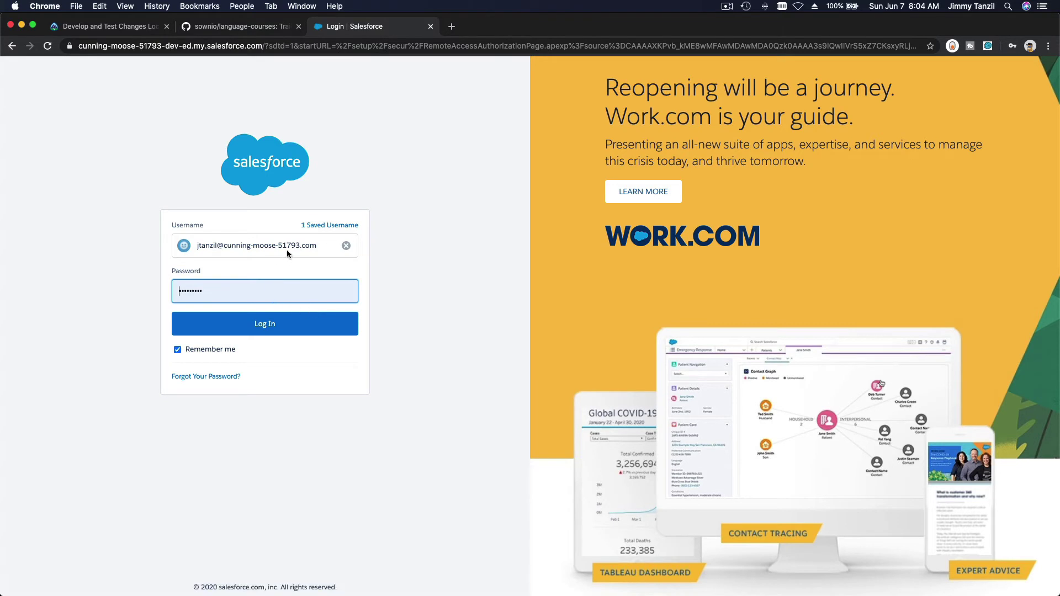
{"action": "left_click", "coordinate": [279, 330]}
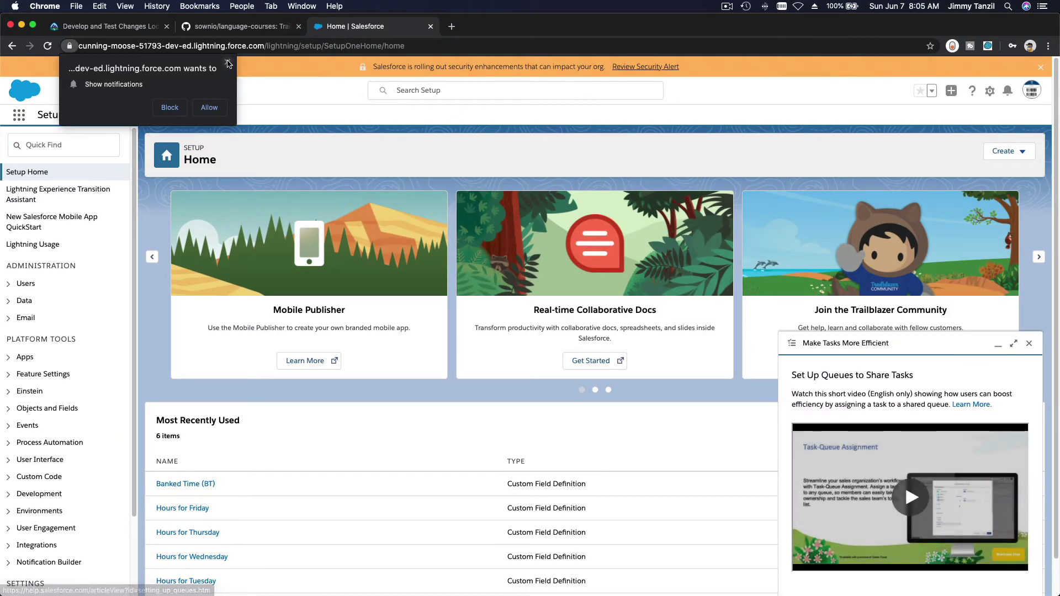
{"action": "left_click", "coordinate": [227, 63]}
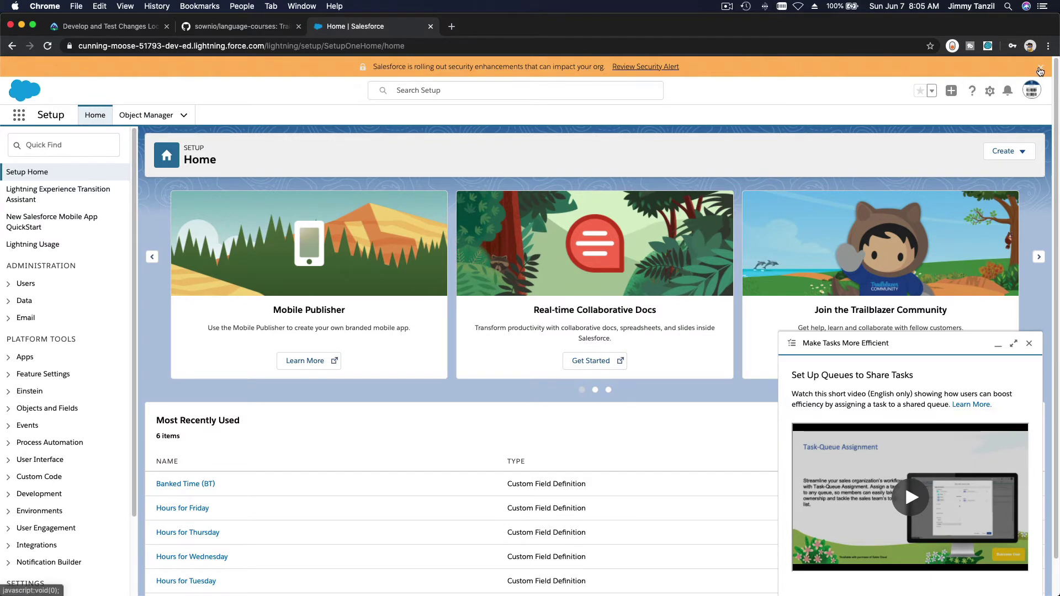
{"action": "left_click", "coordinate": [1029, 344]}
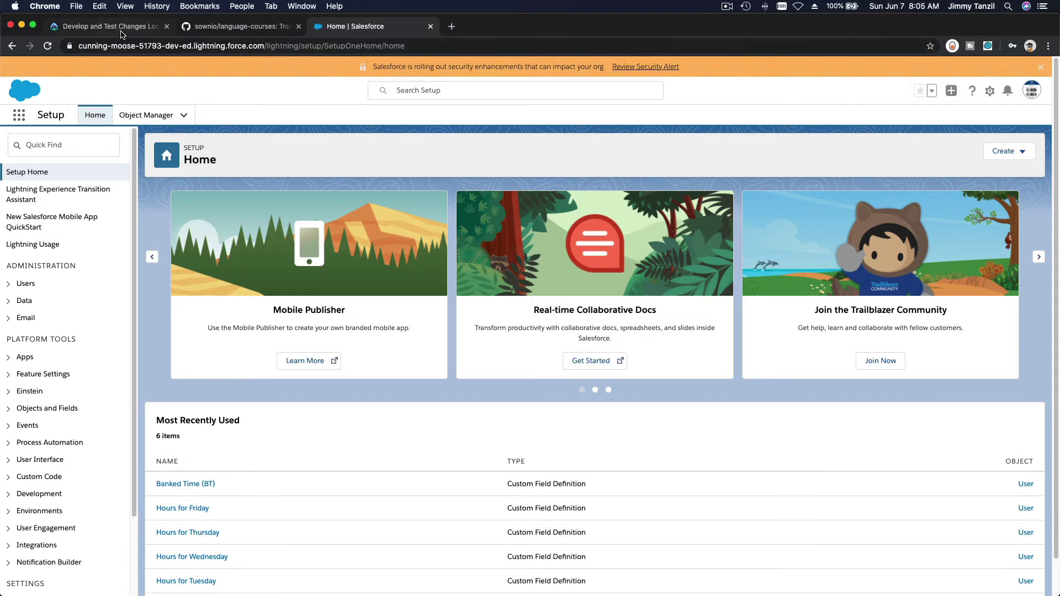
Return to the Trailhead unit, review the custom object instructions and copy the label Language Course Instructor.
{"action": "left_click", "coordinate": [122, 32]}
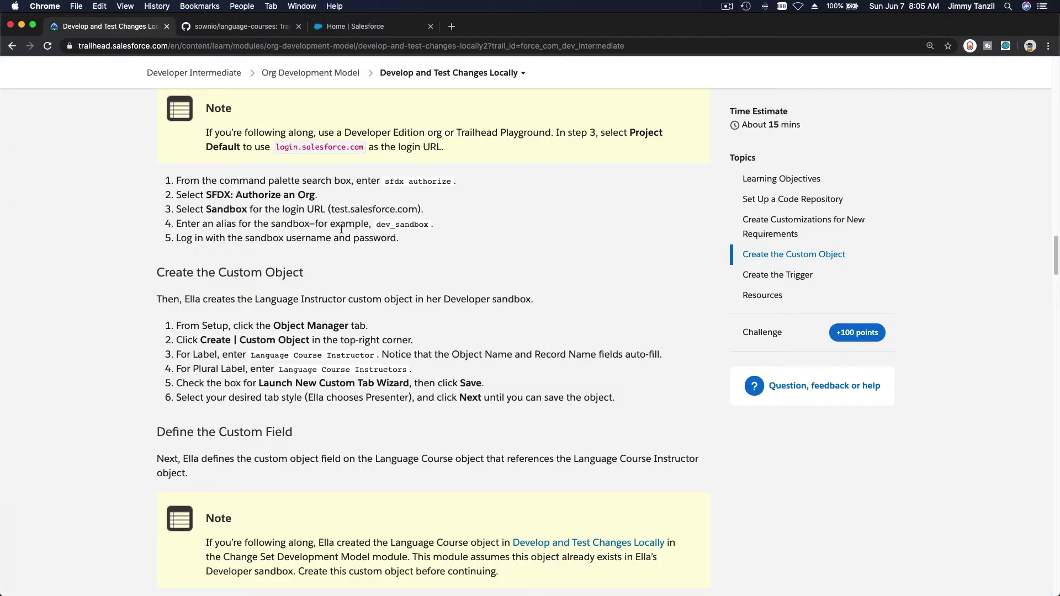
{"action": "scroll", "coordinate": [543, 265], "scroll_direction": "down", "scroll_amount": 1}
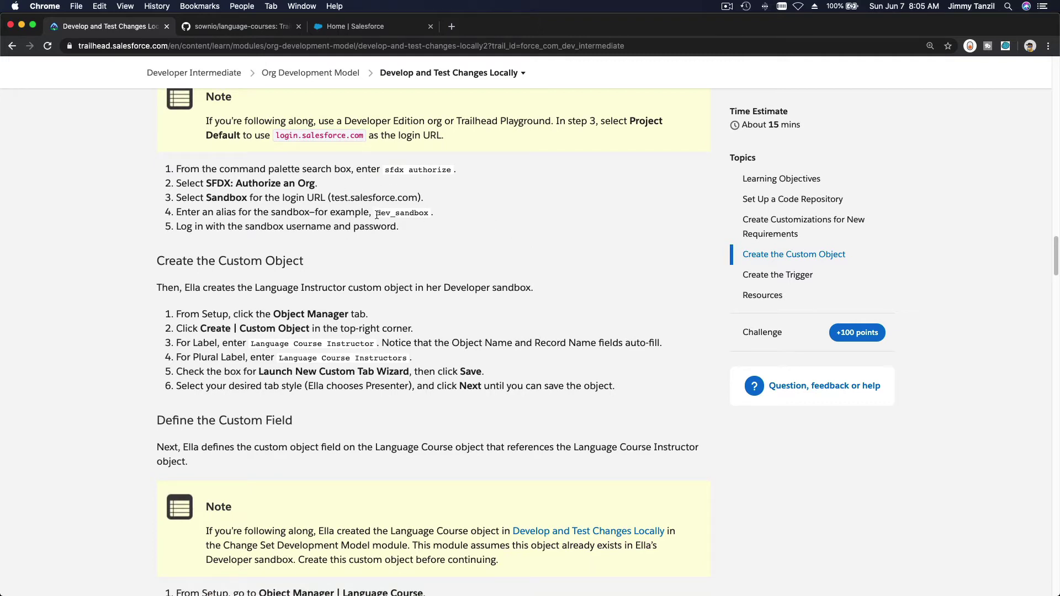
{"action": "left_click_drag", "start_coordinate": [378, 212], "coordinate": [429, 215]}
{"action": "left_click", "coordinate": [429, 234]}
{"action": "scroll", "coordinate": [414, 230], "scroll_direction": "down", "scroll_amount": 5}
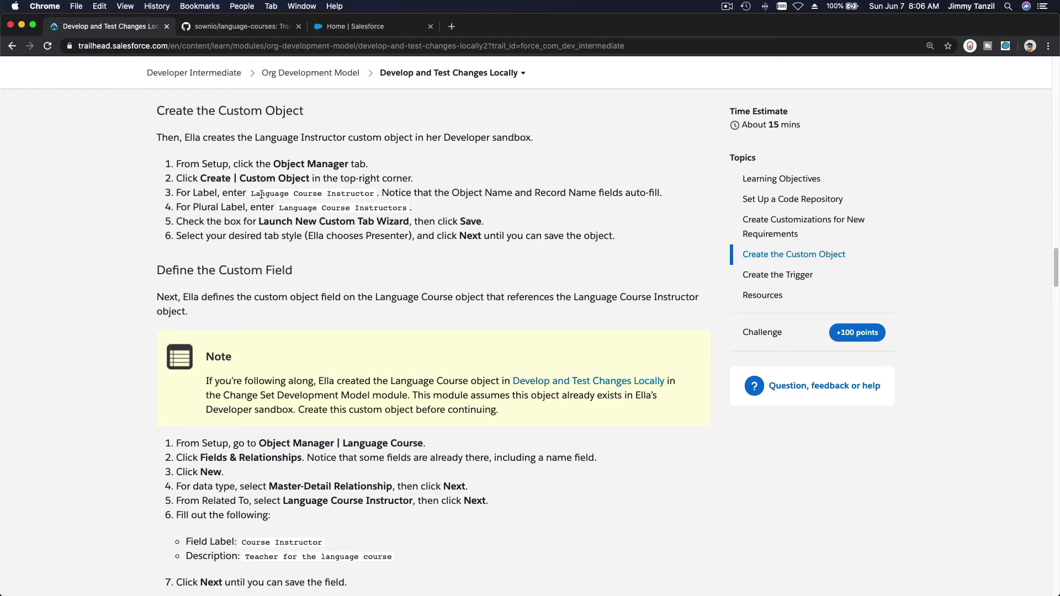
{"action": "triple_click", "coordinate": [305, 192]}
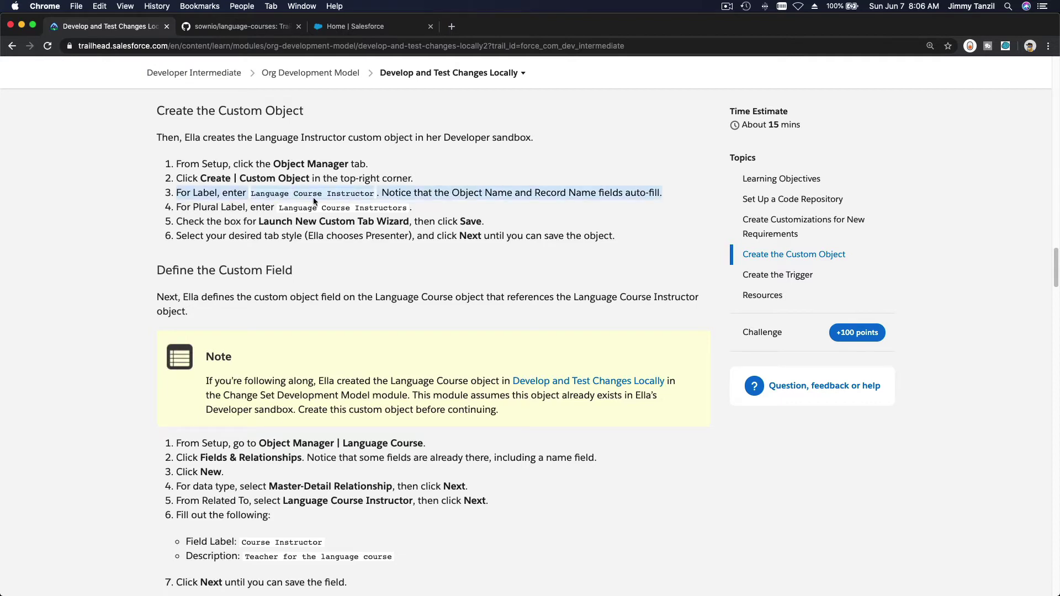
{"action": "left_click", "coordinate": [313, 197]}
{"action": "left_click_drag", "start_coordinate": [374, 192], "coordinate": [251, 190]}
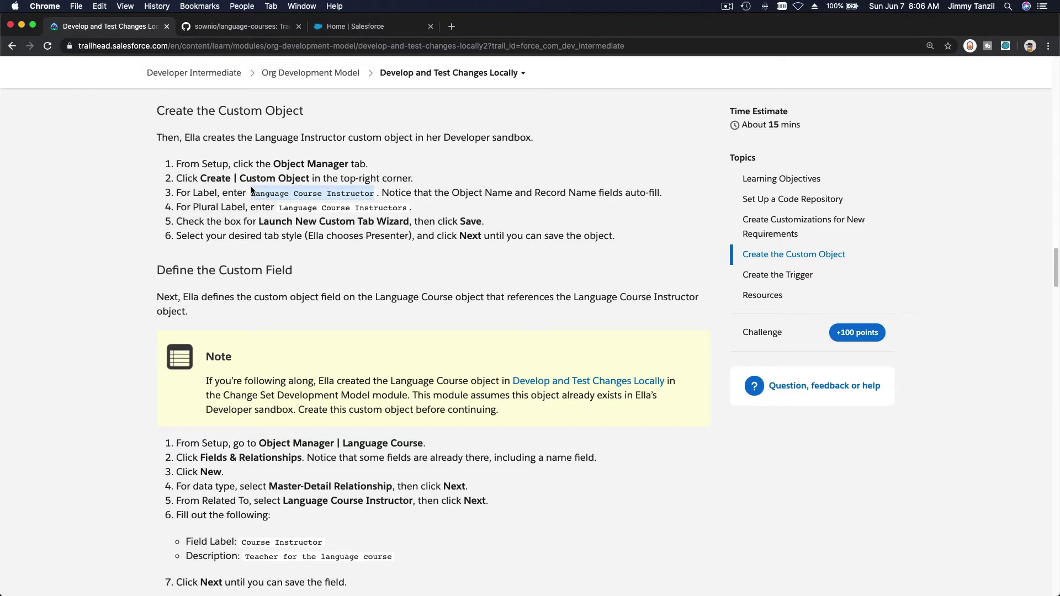
{"action": "key", "text": "super+c"}
Open the playground org's Setup in a new tab and start a new custom object from Object Manager.
{"action": "left_click", "coordinate": [367, 30]}
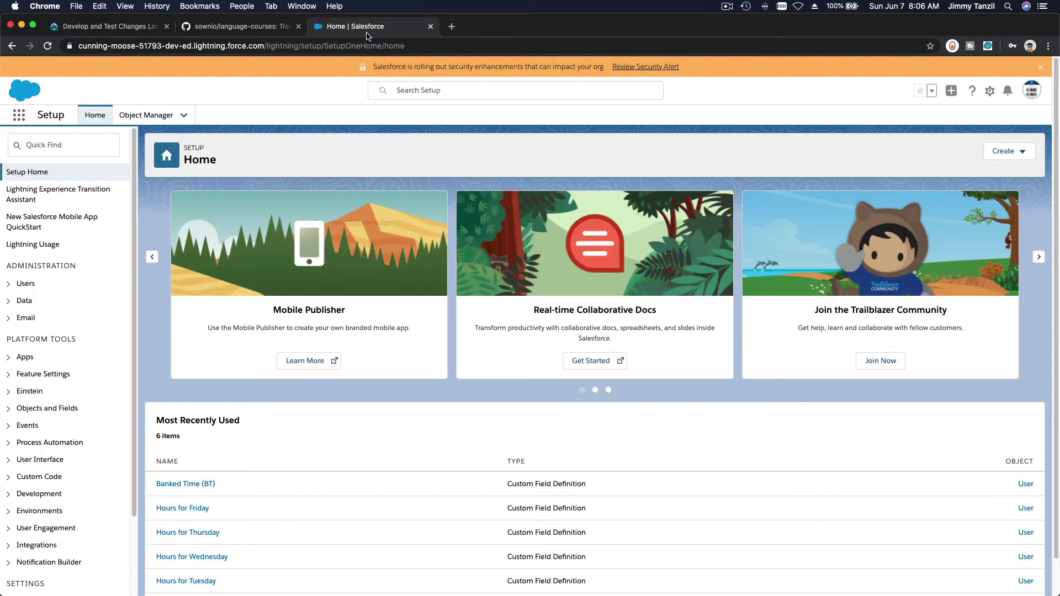
{"action": "left_click", "coordinate": [989, 90]}
{"action": "left_click", "coordinate": [971, 120]}
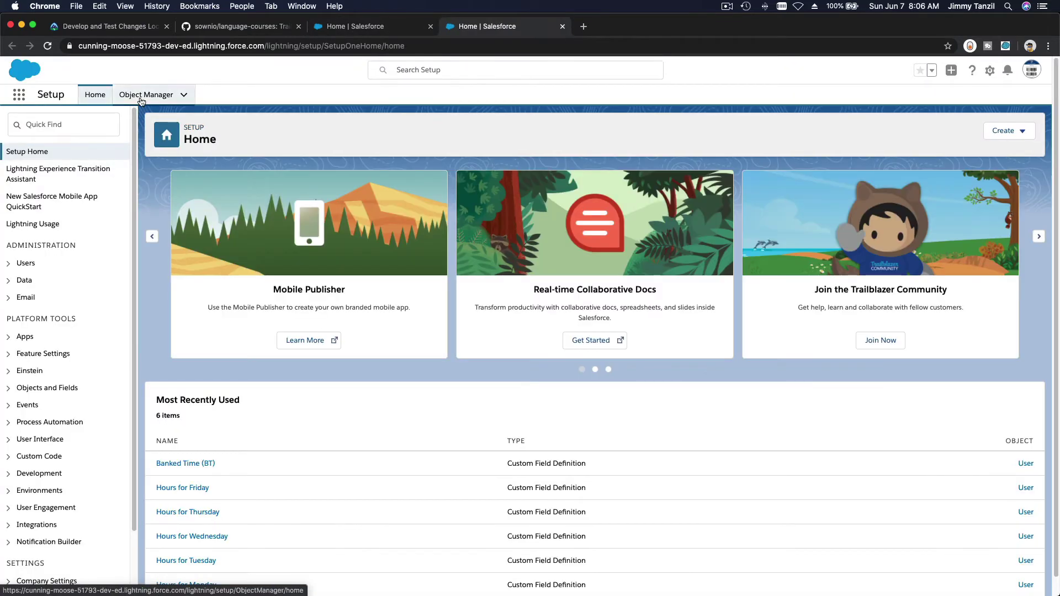
{"action": "left_click", "coordinate": [147, 94]}
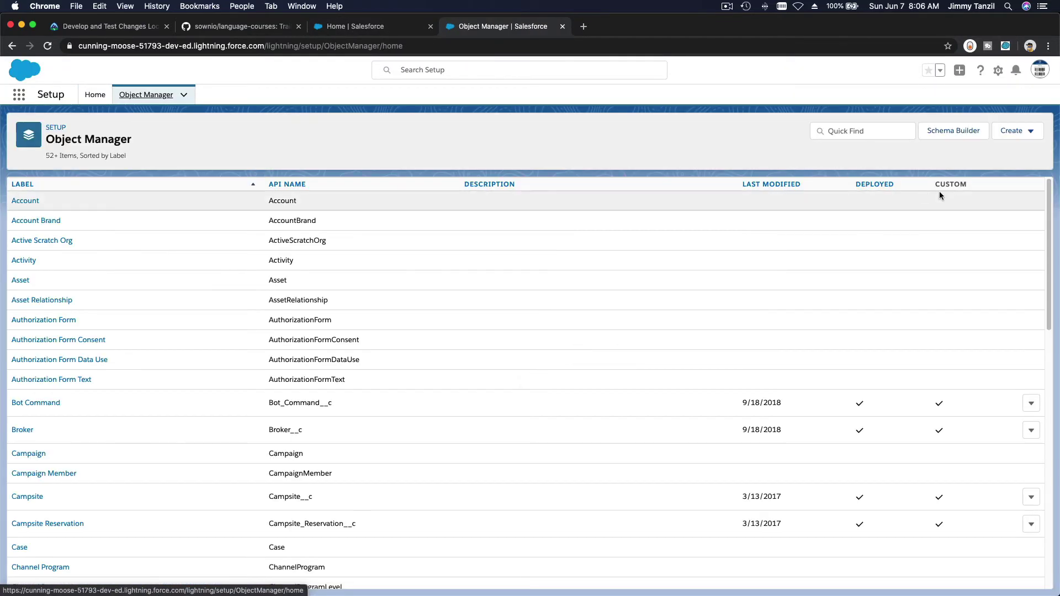
{"action": "left_click", "coordinate": [1013, 132]}
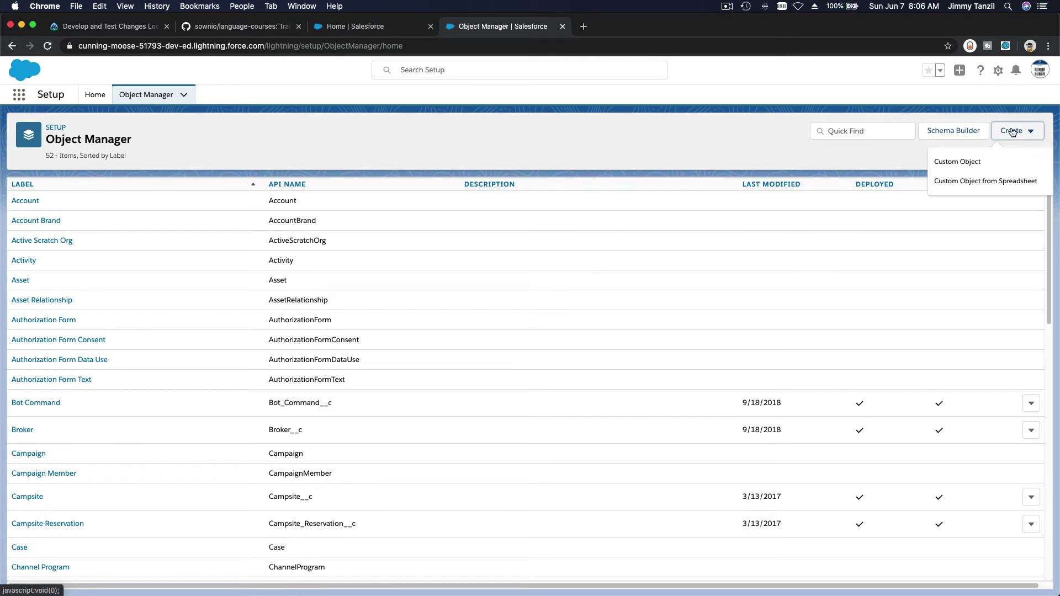
{"action": "left_click", "coordinate": [990, 161]}
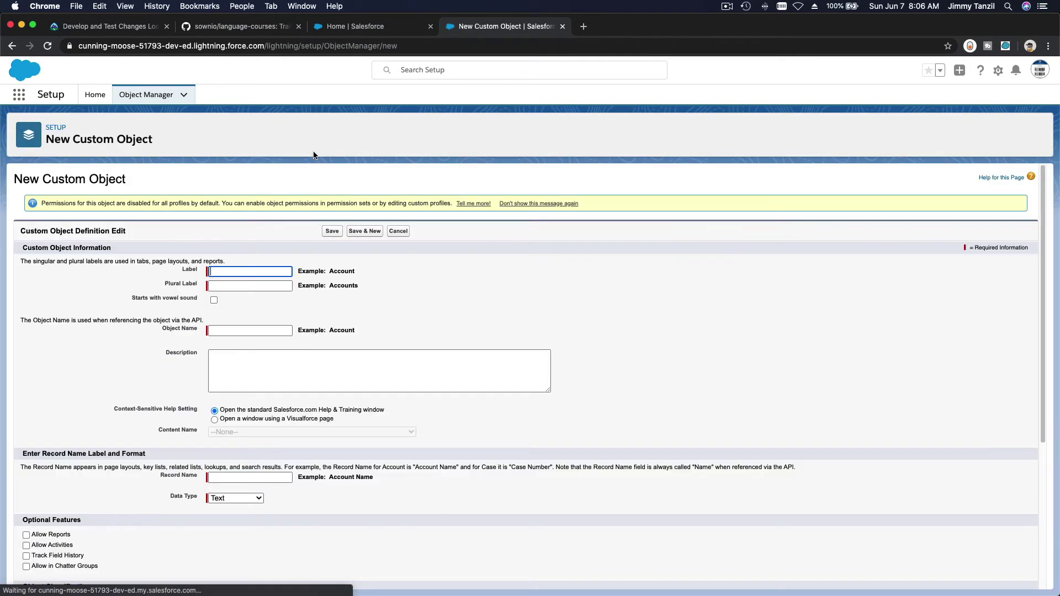
Set the object's label to Language Course Instructor and its plural label to Language Course Instructors, checking the plural against Trailhead.
{"action": "key", "text": "super+v"}
{"action": "key", "text": "Tab"}
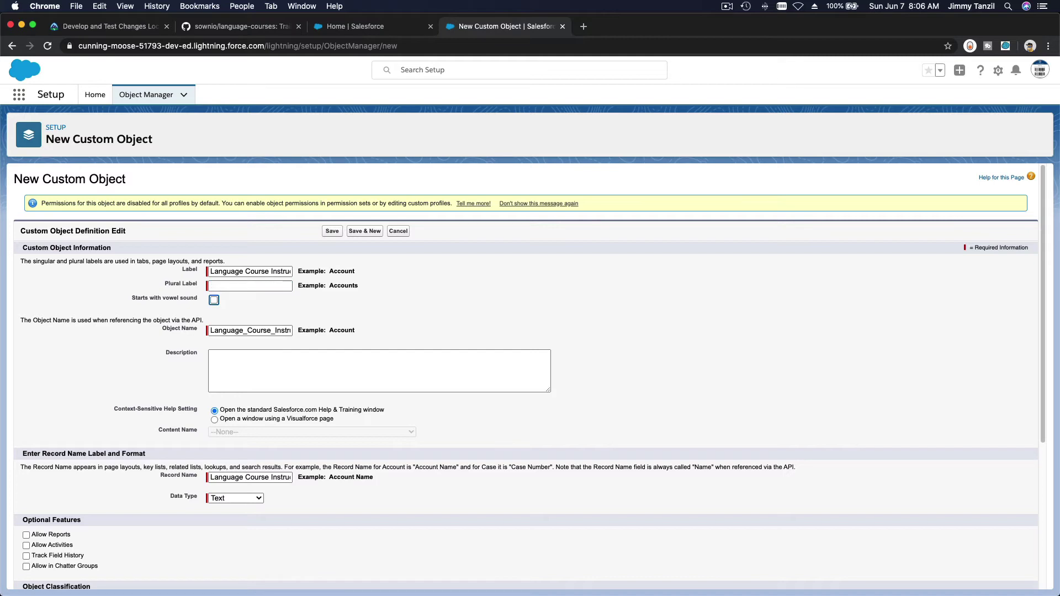
{"action": "triple_click", "coordinate": [246, 273]}
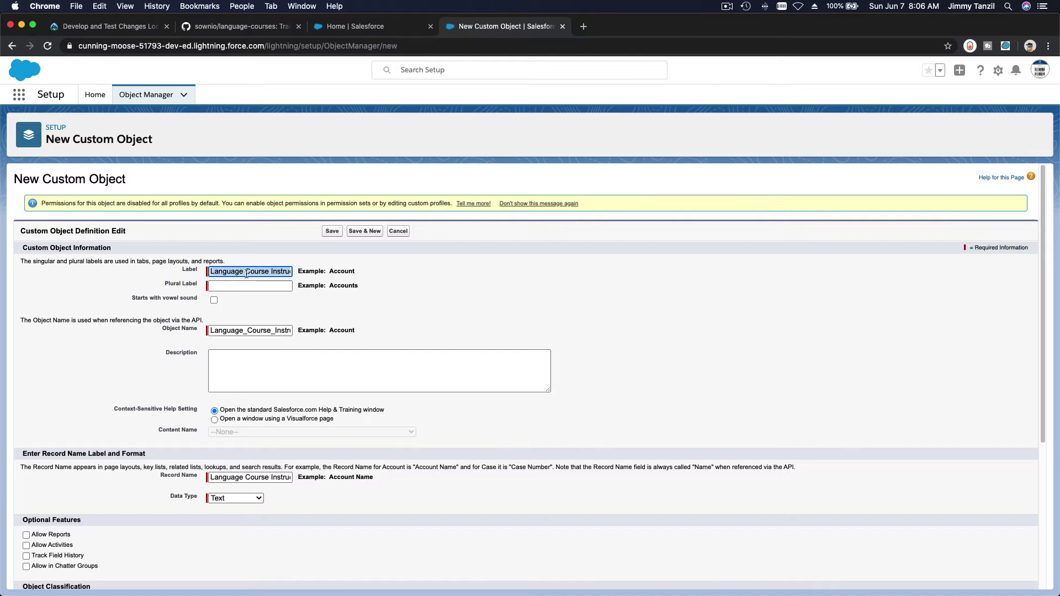
{"action": "left_click", "coordinate": [247, 284]}
{"action": "key", "text": "super+v"}
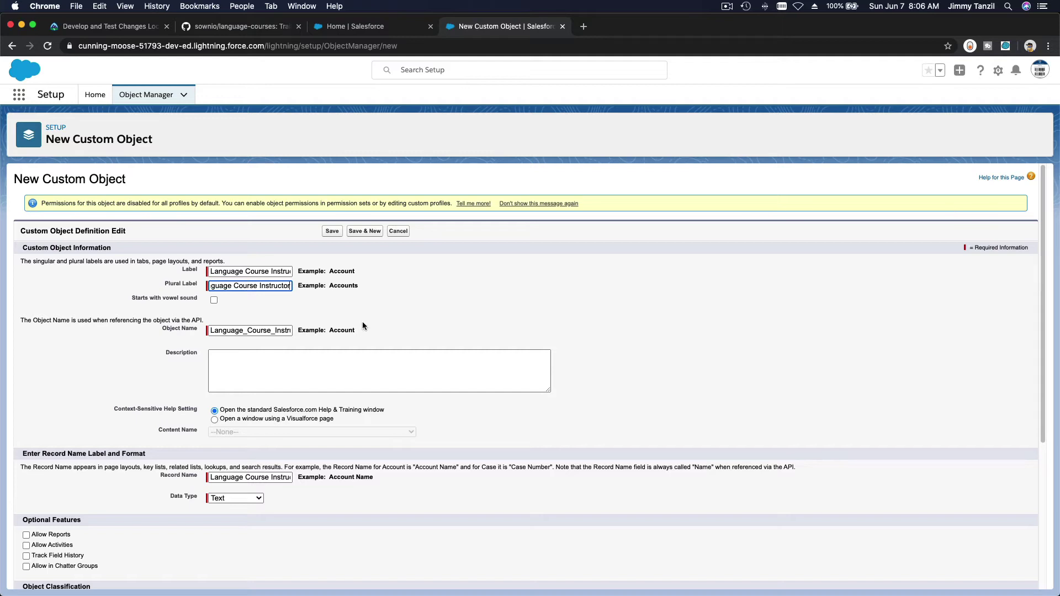
{"action": "left_click", "coordinate": [125, 26]}
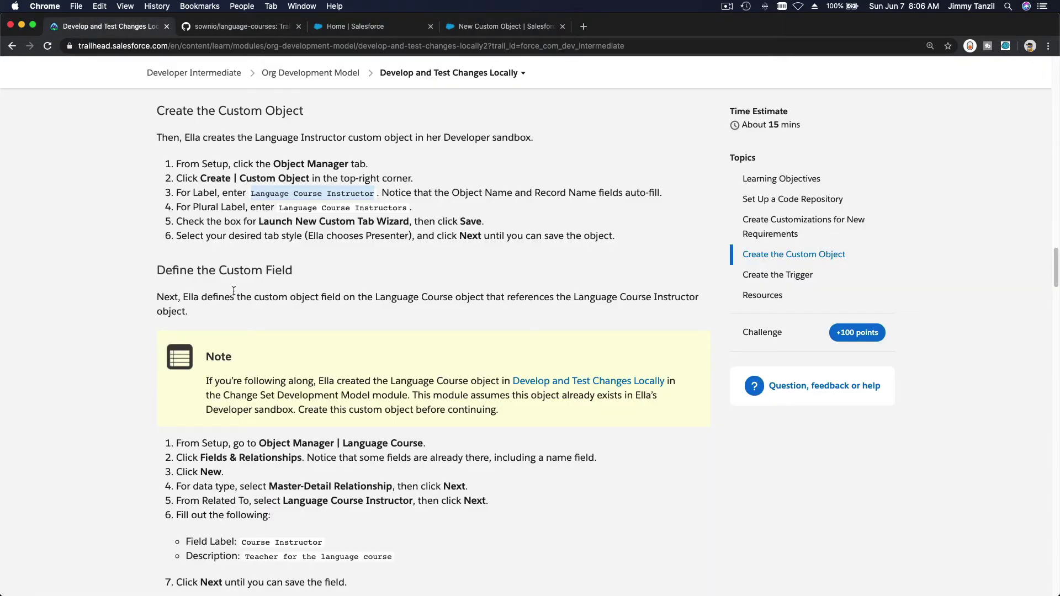
{"action": "left_click", "coordinate": [275, 207]}
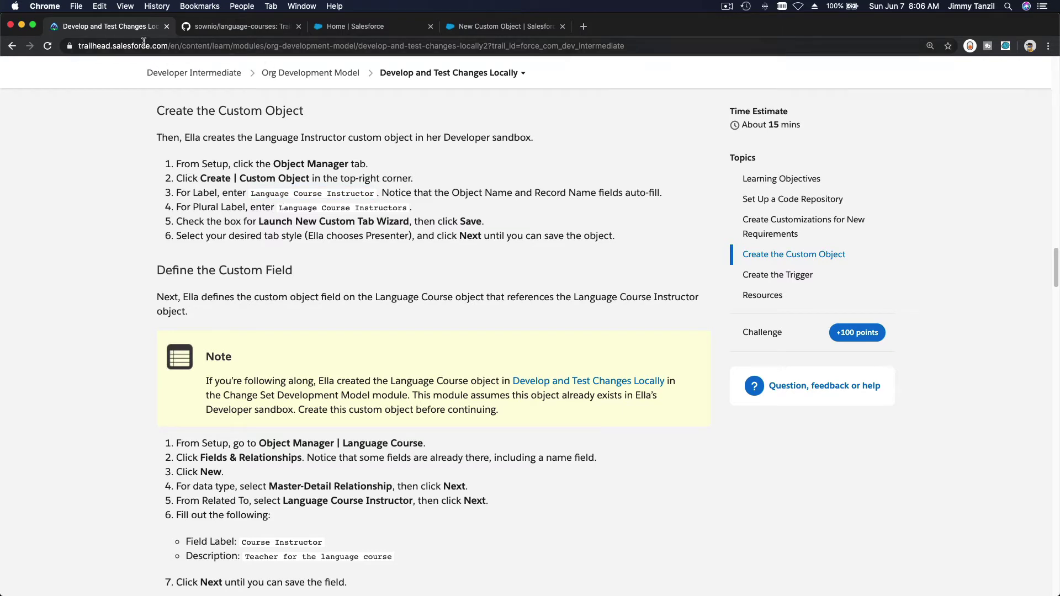
{"action": "left_click", "coordinate": [521, 27]}
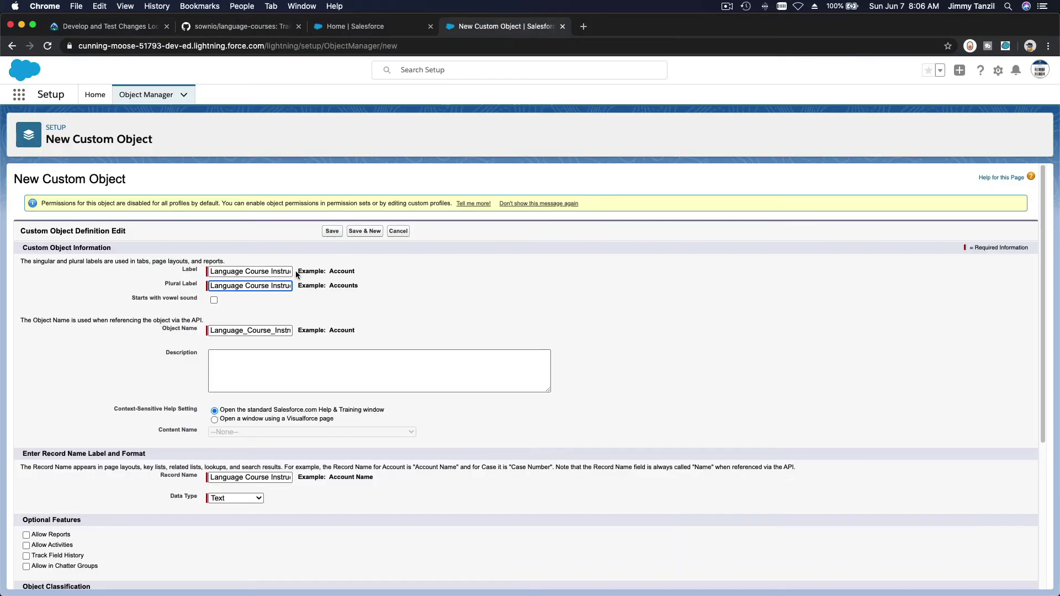
{"action": "type", "text": "s"}
Check Trailhead's remaining object instructions, enable Launch New Custom Tab Wizard after saving, and save the custom object.
{"action": "left_click", "coordinate": [154, 27]}
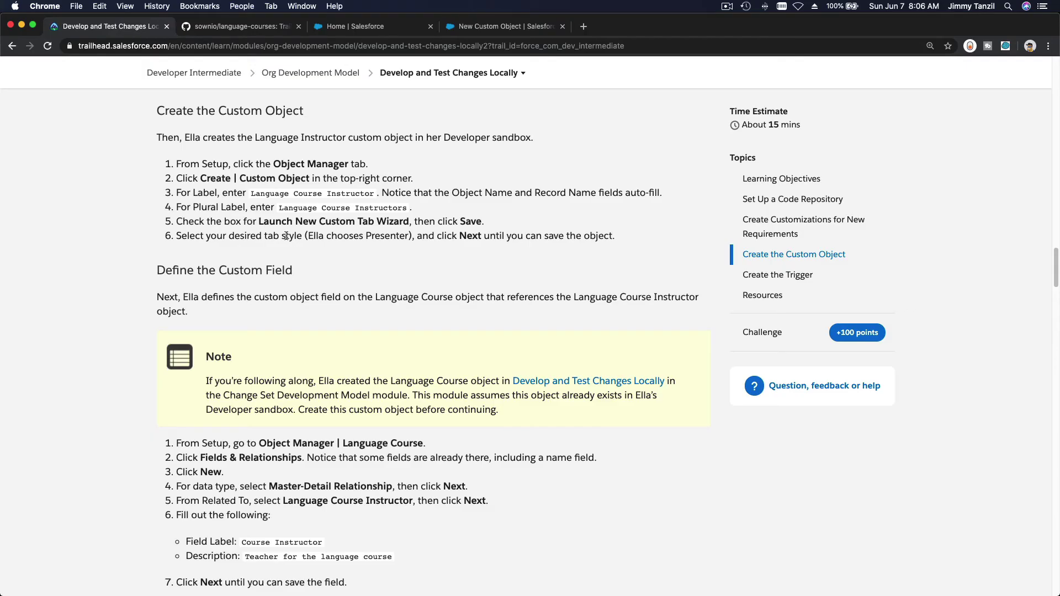
{"action": "scroll", "coordinate": [286, 238], "scroll_direction": "down", "scroll_amount": 1}
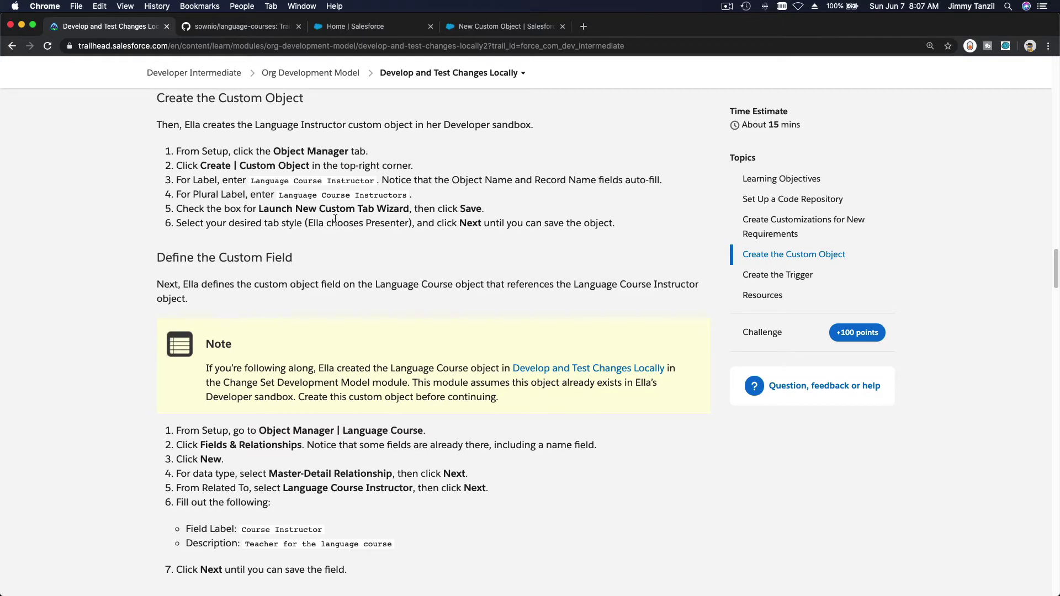
{"action": "left_click", "coordinate": [502, 26]}
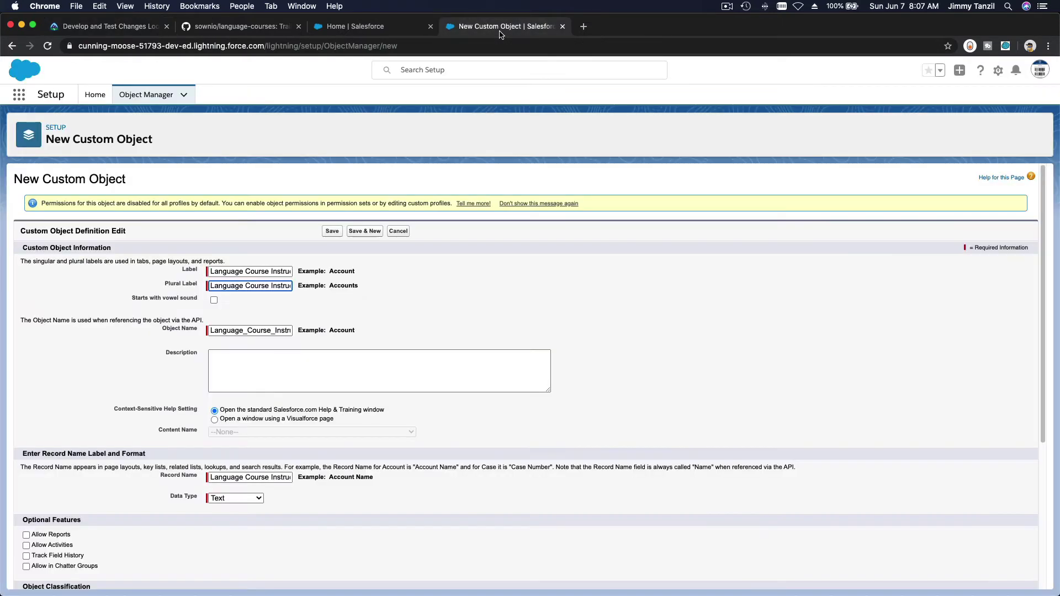
{"action": "scroll", "coordinate": [363, 301], "scroll_direction": "down", "scroll_amount": 1}
{"action": "scroll", "coordinate": [362, 301], "scroll_direction": "down", "scroll_amount": 3}
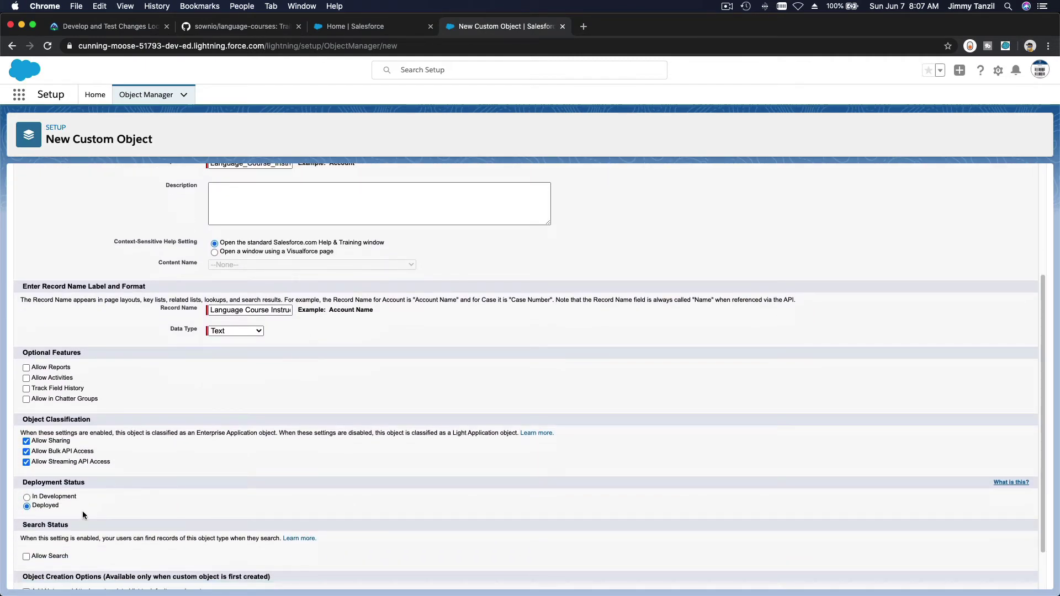
{"action": "scroll", "coordinate": [106, 544], "scroll_direction": "down", "scroll_amount": 1}
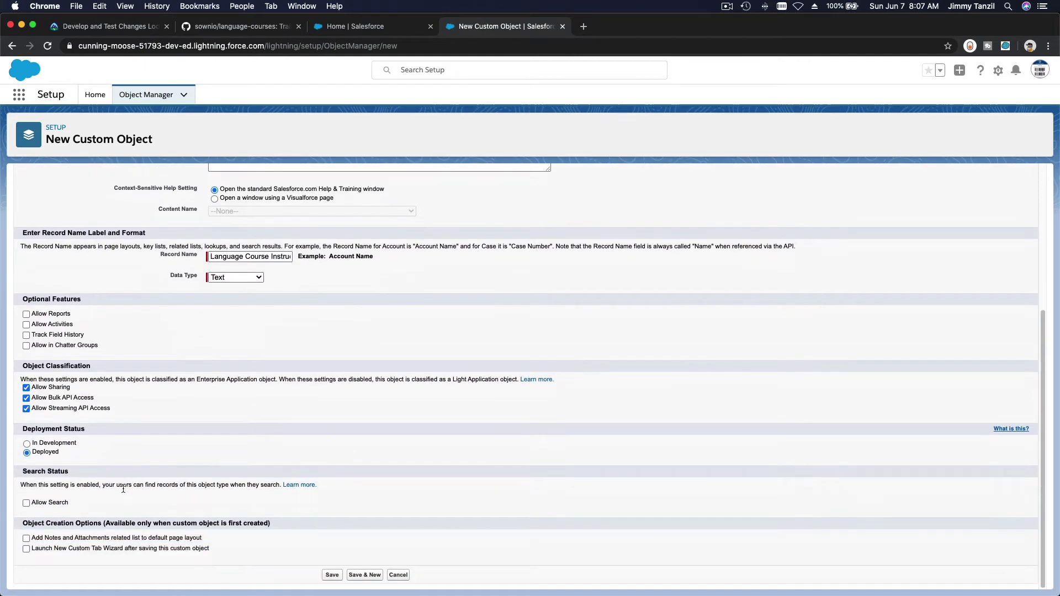
{"action": "left_click", "coordinate": [104, 549]}
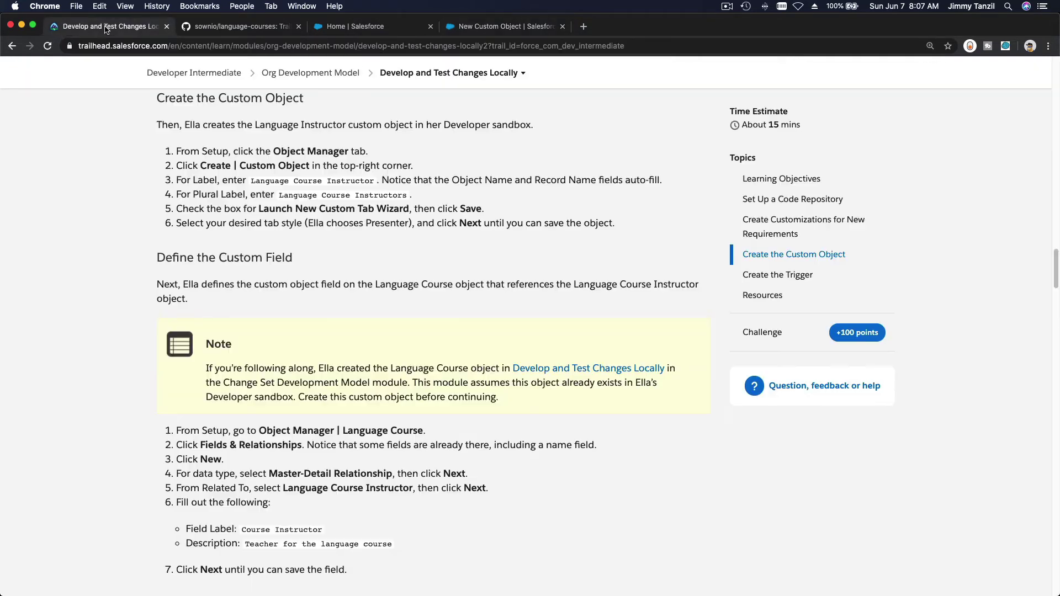
{"action": "key", "text": "super+1"}
{"action": "left_click", "coordinate": [478, 27]}
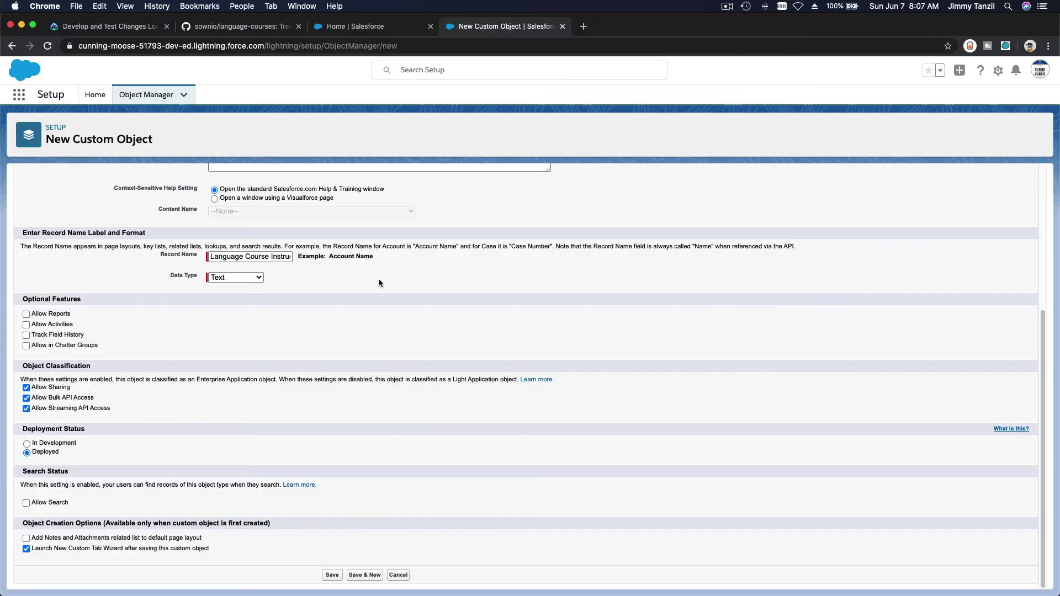
{"action": "left_click", "coordinate": [332, 575]}
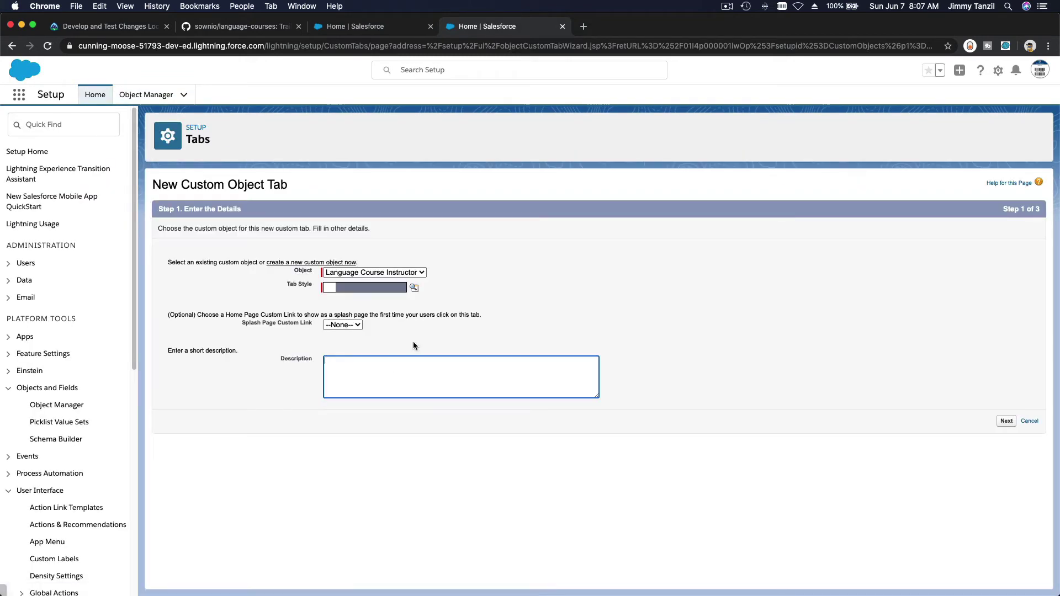
Create the Language Course Instructor tab with the Big top tab style, keeping the default profile visibility and custom app selections.
{"action": "left_click", "coordinate": [413, 288]}
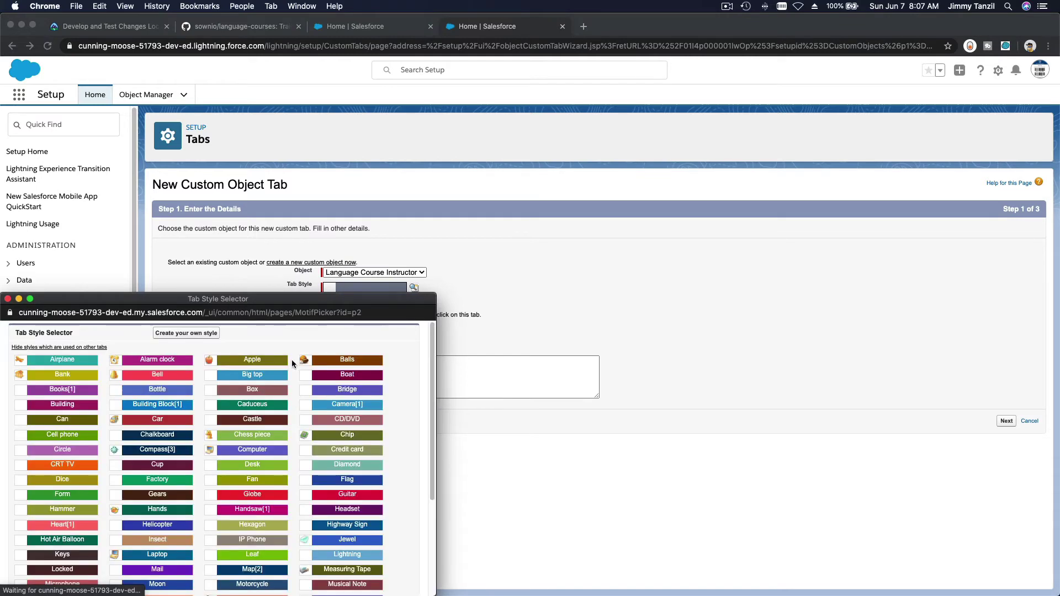
{"action": "left_click", "coordinate": [253, 376]}
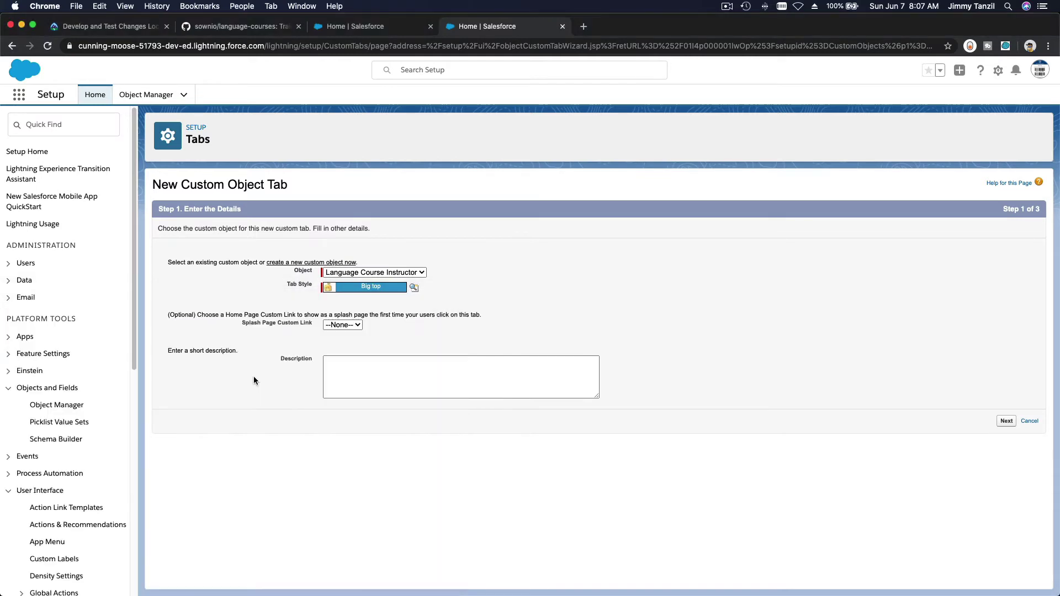
{"action": "left_click", "coordinate": [1005, 421]}
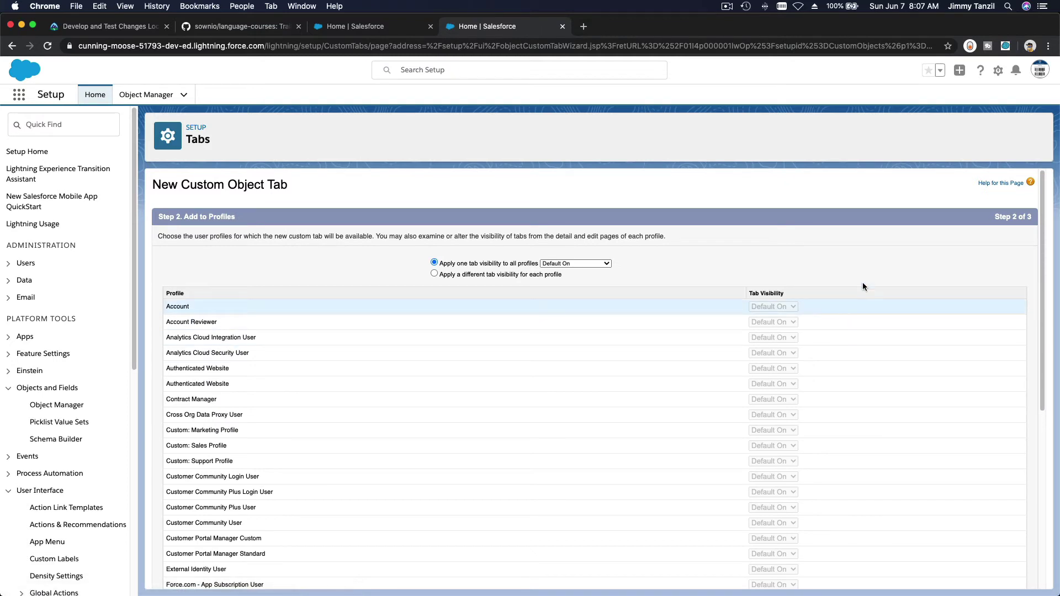
{"action": "scroll", "coordinate": [943, 324], "scroll_direction": "down", "scroll_amount": 3}
{"action": "scroll", "coordinate": [943, 324], "scroll_direction": "down", "scroll_amount": 5}
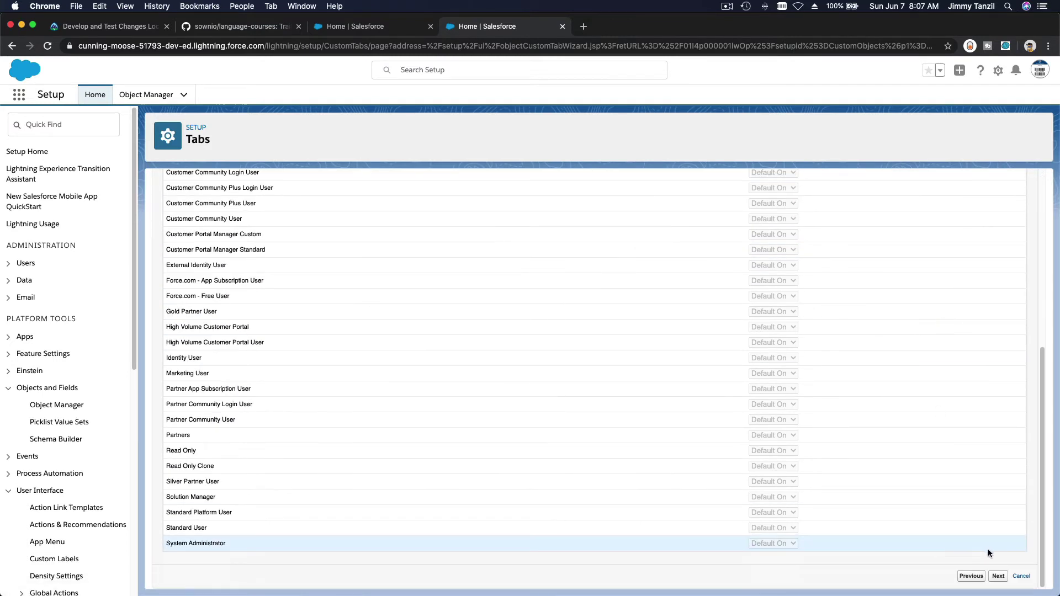
{"action": "left_click", "coordinate": [997, 576]}
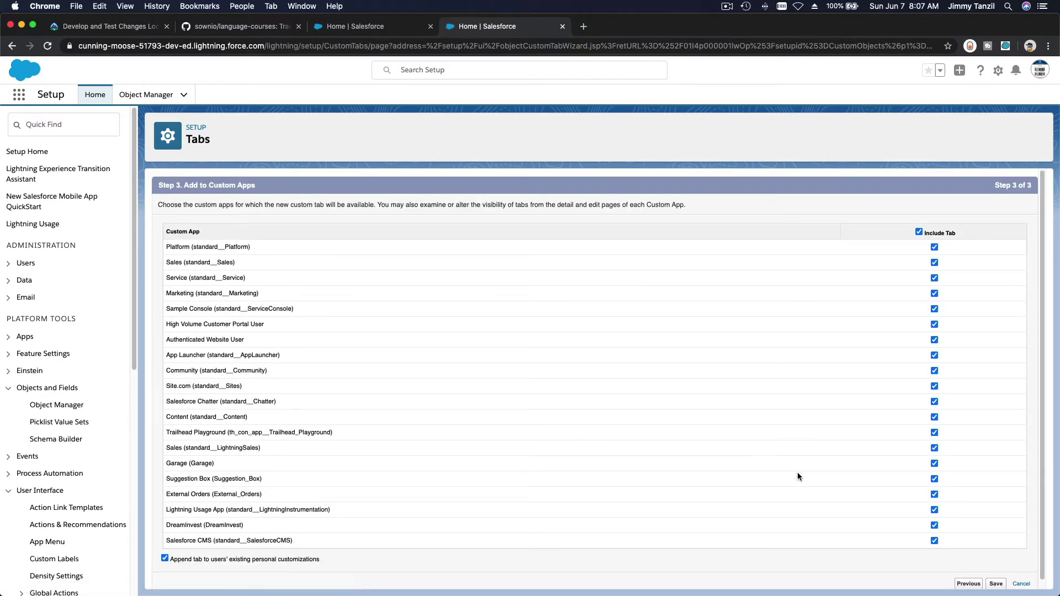
{"action": "scroll", "coordinate": [797, 477], "scroll_direction": "down", "scroll_amount": 1}
{"action": "left_click", "coordinate": [995, 577]}
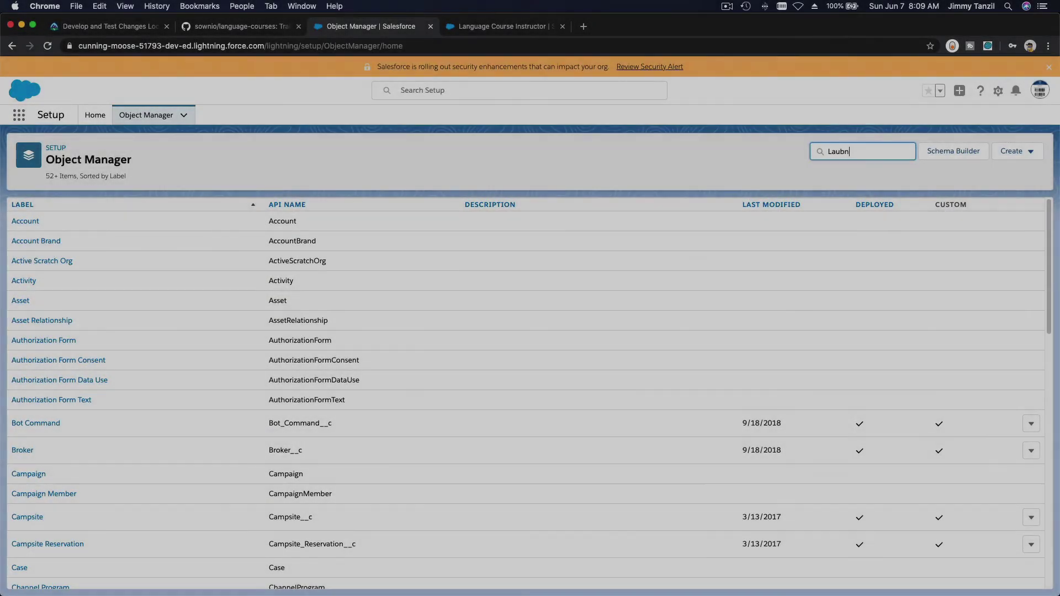
Search Object Manager for Language and open the Language Course Instructor object.
{"action": "key", "text": "BackSpace"}
{"action": "key", "text": "BackSpace"}
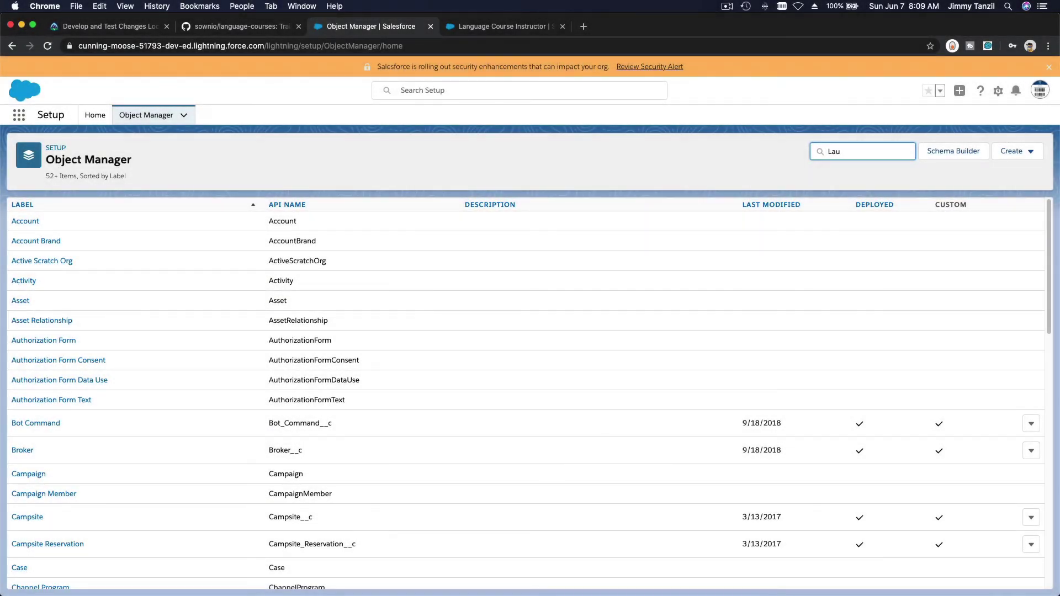
{"action": "key", "text": "BackSpace"}
{"action": "type", "text": "nguage"}
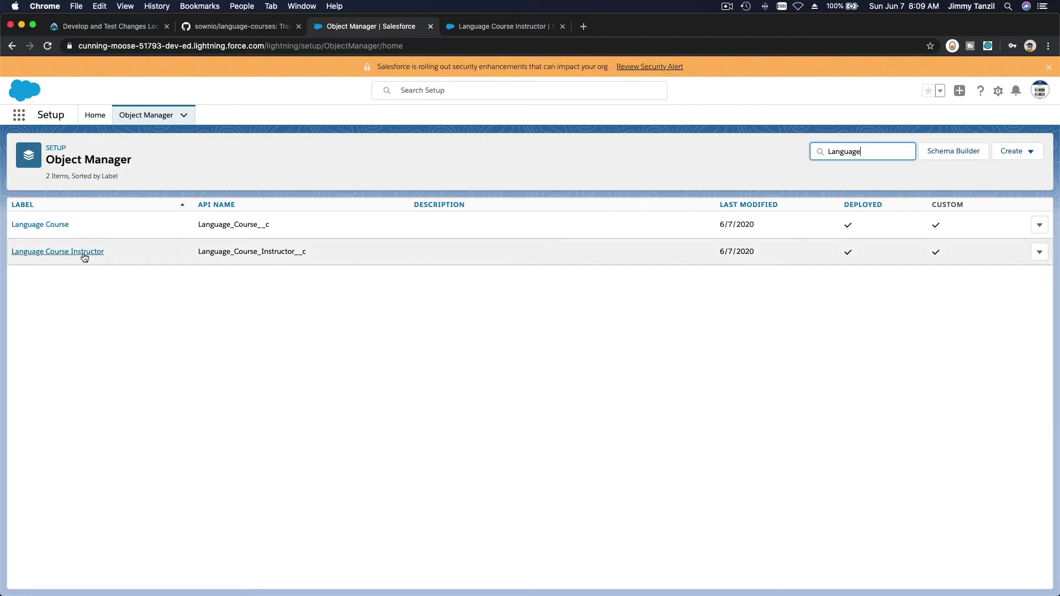
{"action": "left_click", "coordinate": [81, 252]}
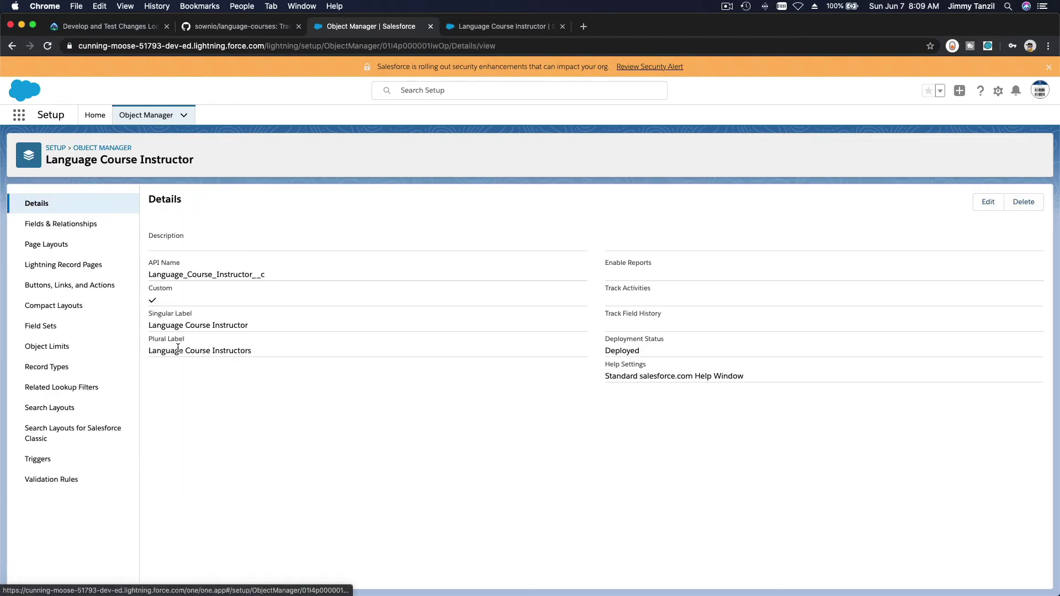
Start a new custom field on the Language Course Instructor object with the Master-Detail Relationship data type.
{"action": "left_click", "coordinate": [102, 226]}
{"action": "left_click", "coordinate": [861, 205]}
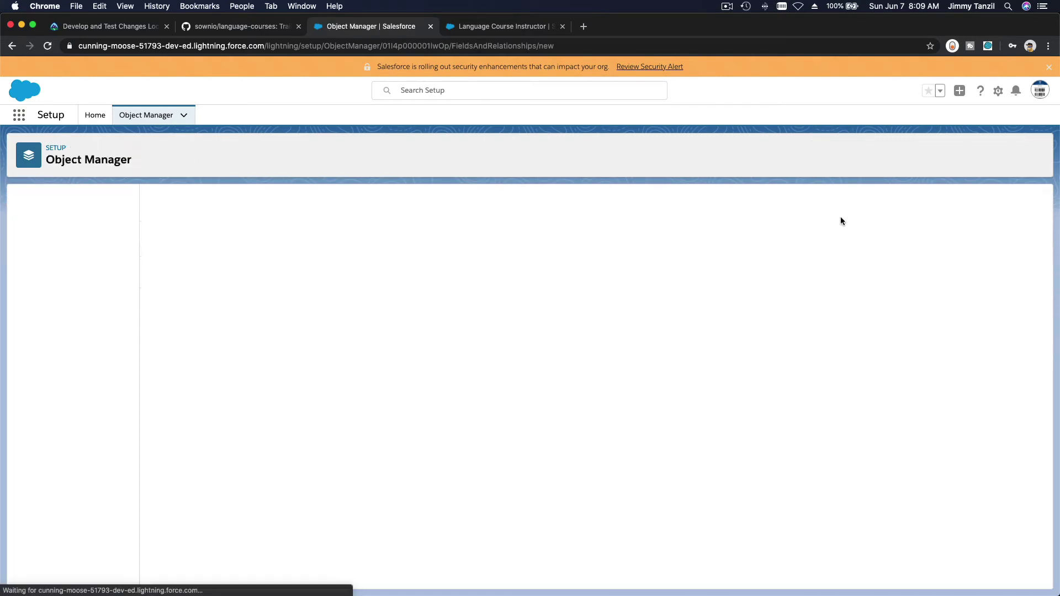
{"action": "scroll", "coordinate": [338, 308], "scroll_direction": "down", "scroll_amount": 2}
{"action": "scroll", "coordinate": [338, 309], "scroll_direction": "down", "scroll_amount": 1}
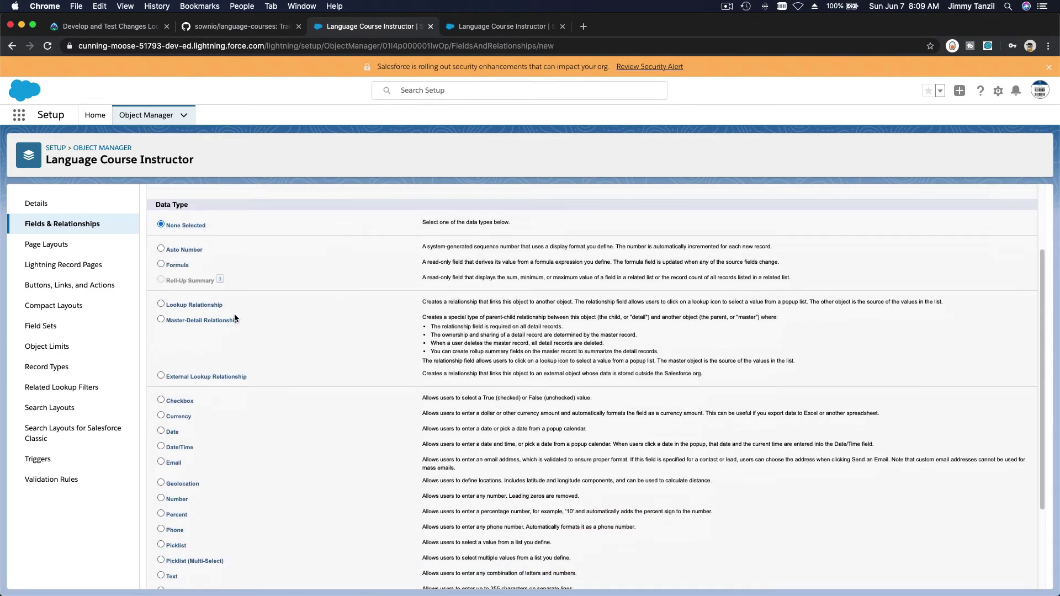
{"action": "left_click", "coordinate": [220, 320]}
{"action": "scroll", "coordinate": [961, 309], "scroll_direction": "up", "scroll_amount": 3}
{"action": "left_click", "coordinate": [997, 258]}
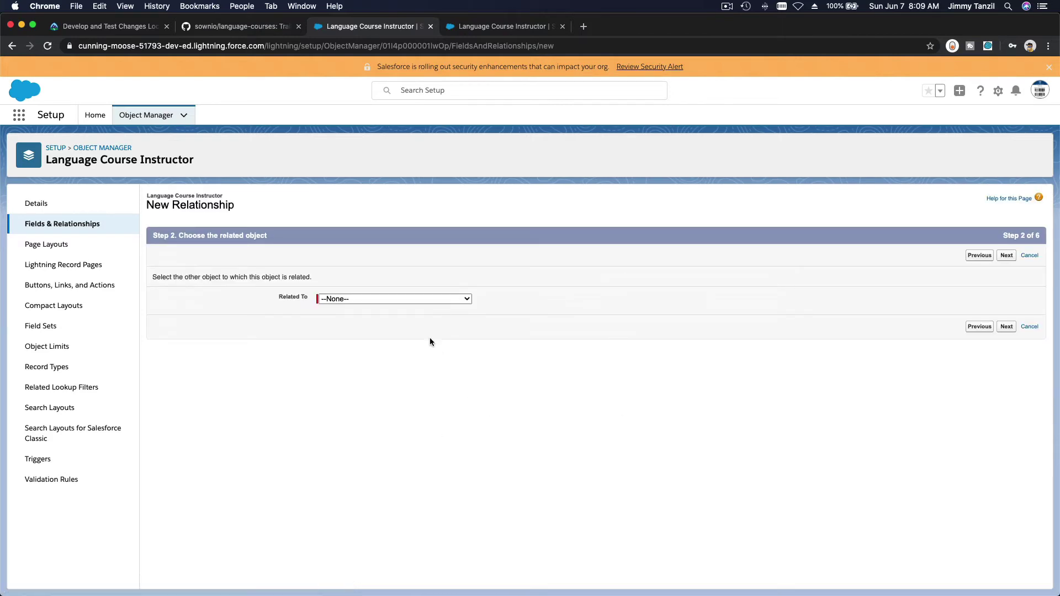
Set Language Course as the related object of the master-detail relationship and continue to the field's label and name.
{"action": "left_click", "coordinate": [419, 299]}
{"action": "scroll", "coordinate": [412, 380], "scroll_direction": "down", "scroll_amount": 8}
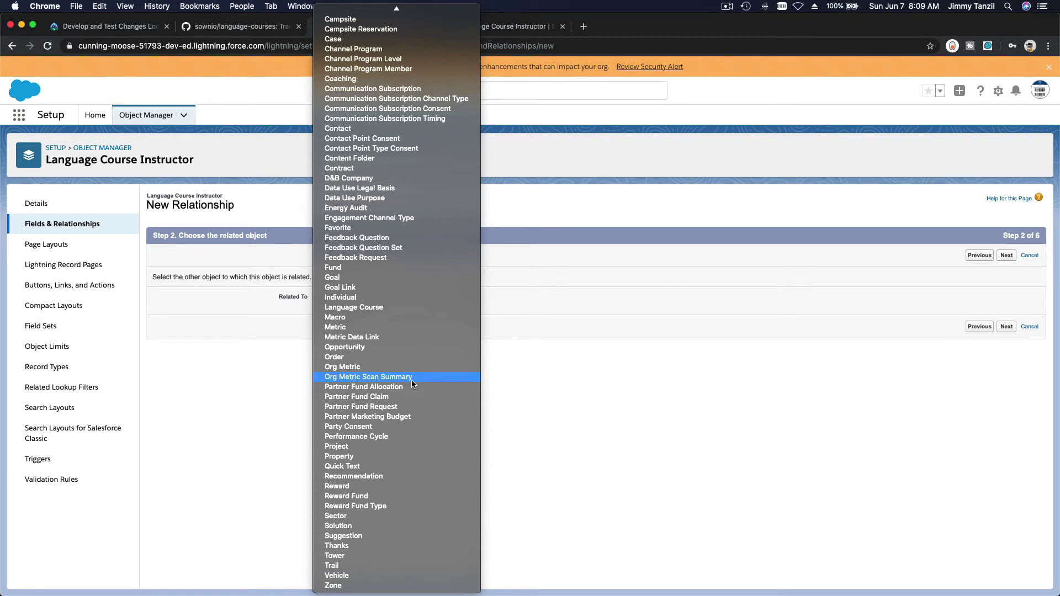
{"action": "scroll", "coordinate": [412, 379], "scroll_direction": "up", "scroll_amount": 1}
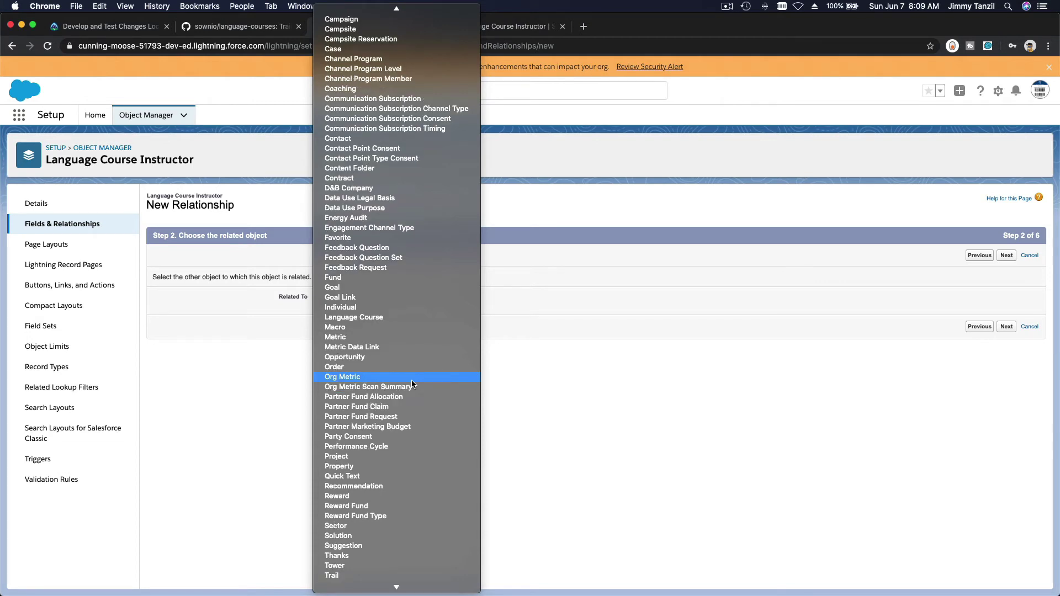
{"action": "scroll", "coordinate": [412, 379], "scroll_direction": "up", "scroll_amount": 4}
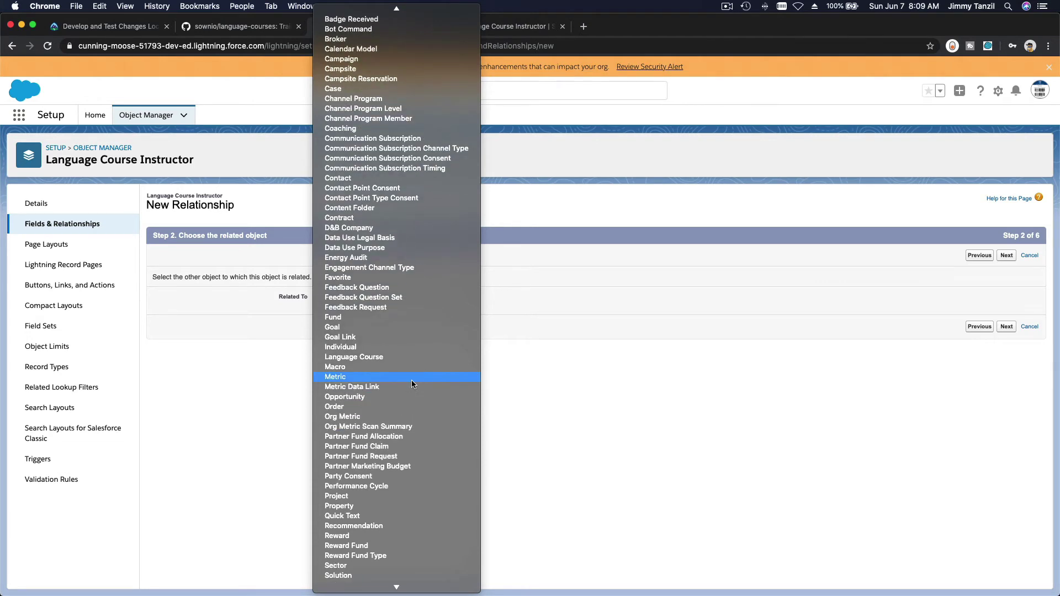
{"action": "scroll", "coordinate": [412, 380], "scroll_direction": "up", "scroll_amount": 6}
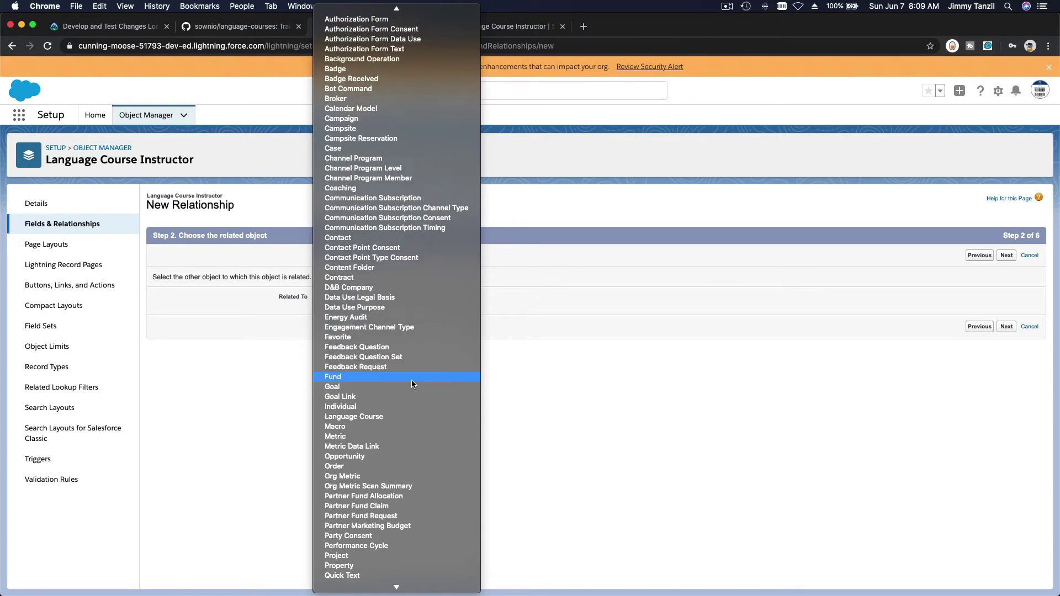
{"action": "scroll", "coordinate": [411, 380], "scroll_direction": "up", "scroll_amount": 2}
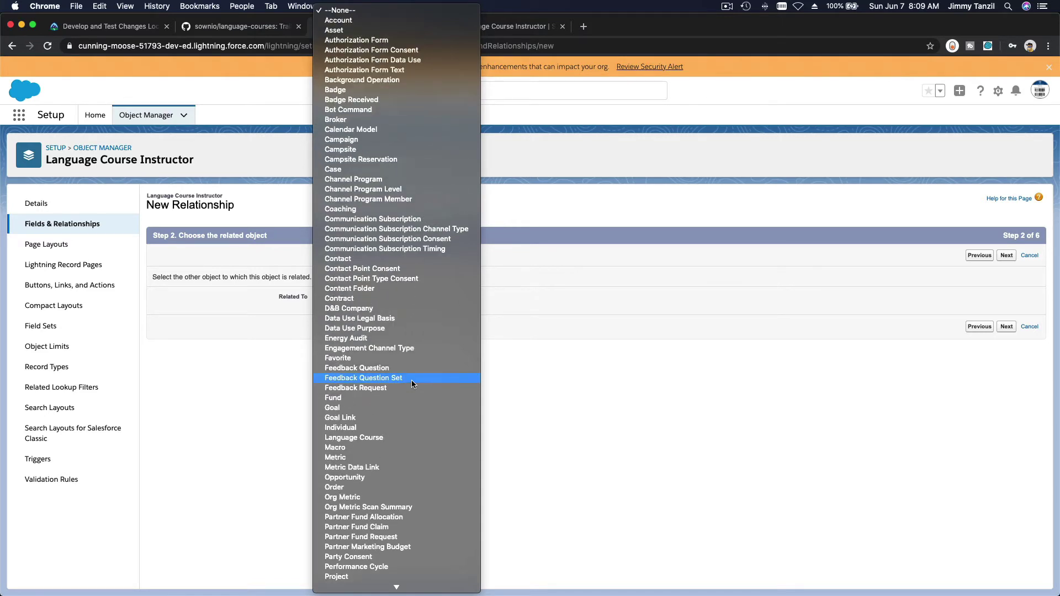
{"action": "scroll", "coordinate": [412, 380], "scroll_direction": "down", "scroll_amount": 3}
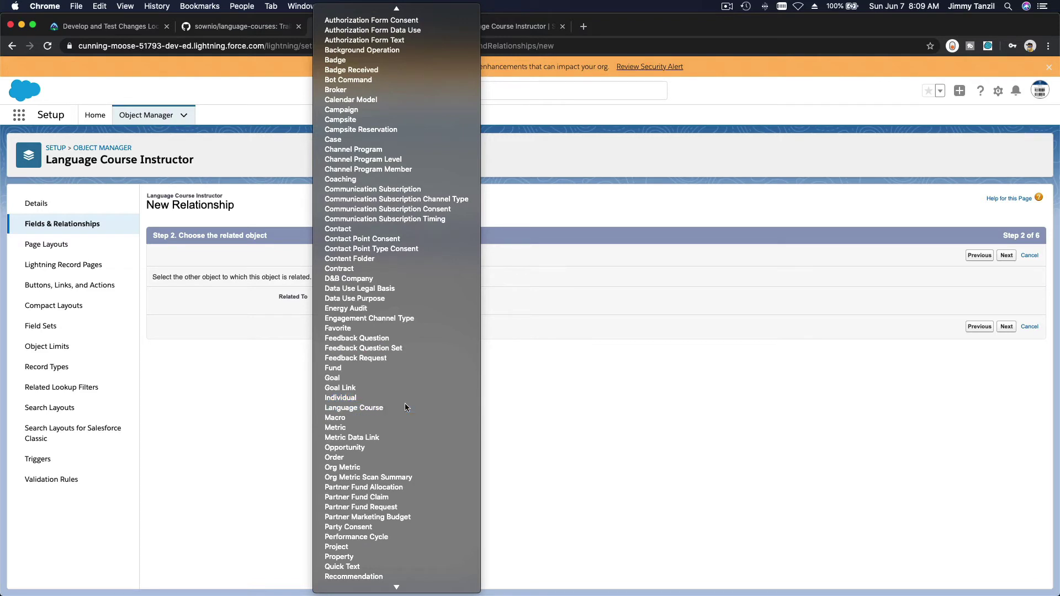
{"action": "left_click", "coordinate": [405, 404]}
{"action": "left_click", "coordinate": [1006, 256]}
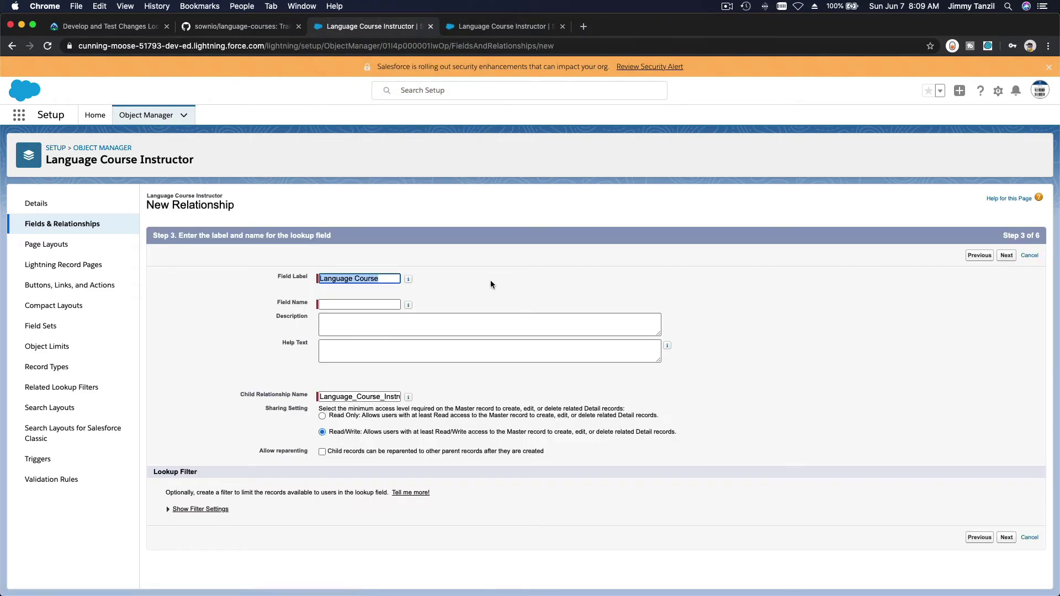
Fill the field name as Language_Course, save the relationship with default sharing, security and related list settings, and check the field in the list.
{"action": "key", "text": "Tab"}
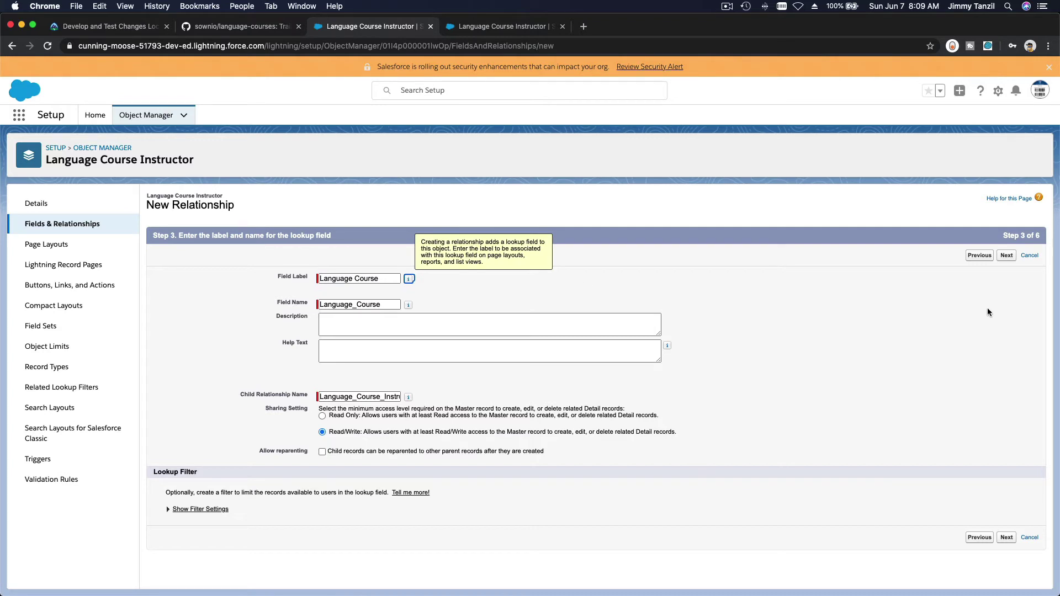
{"action": "left_click", "coordinate": [1008, 257]}
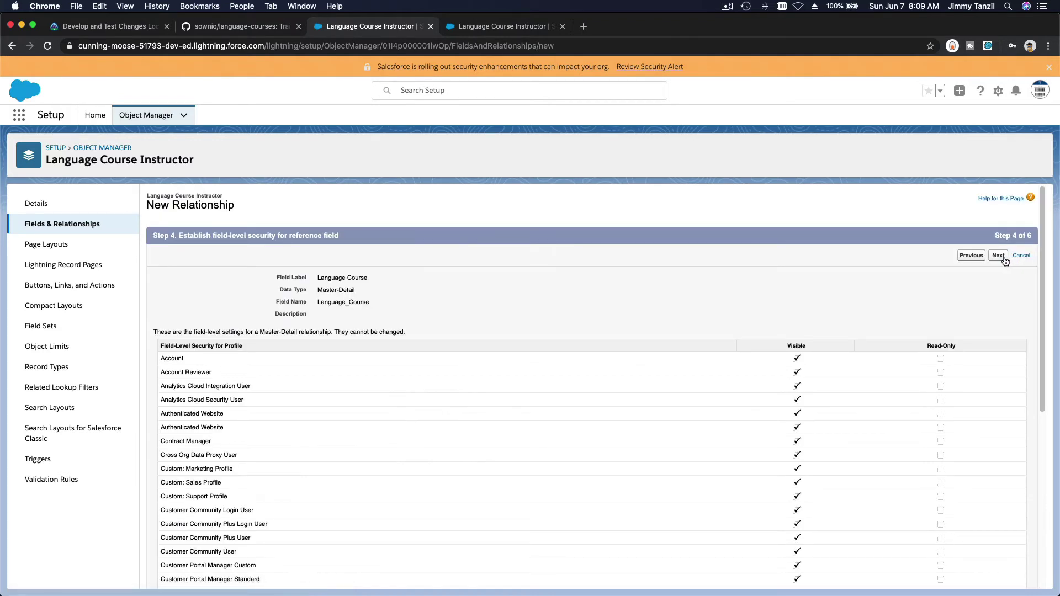
{"action": "left_click", "coordinate": [1006, 260]}
{"action": "left_click", "coordinate": [1005, 257]}
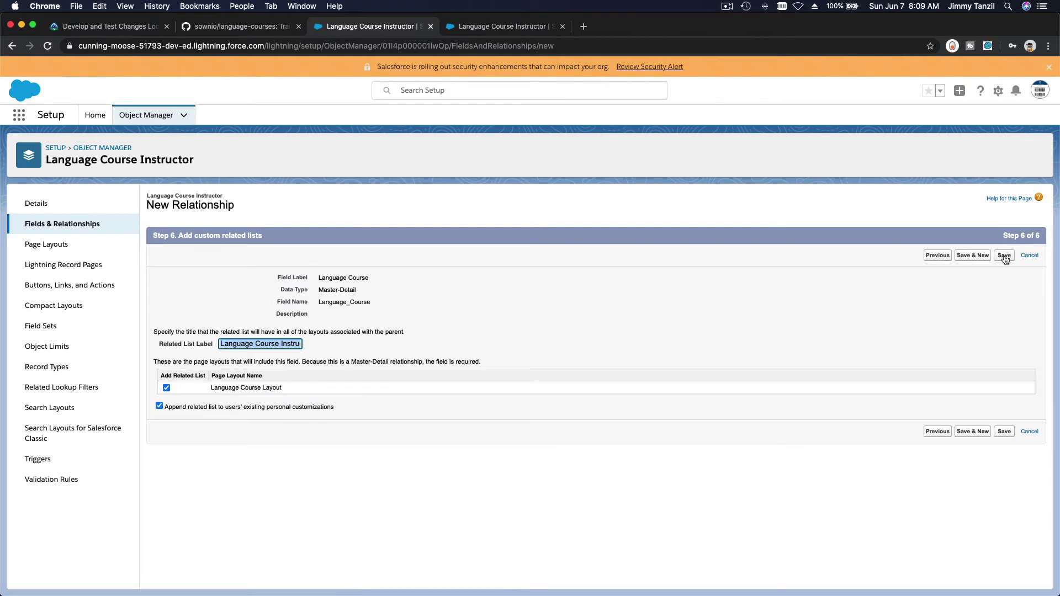
{"action": "left_click", "coordinate": [1004, 258]}
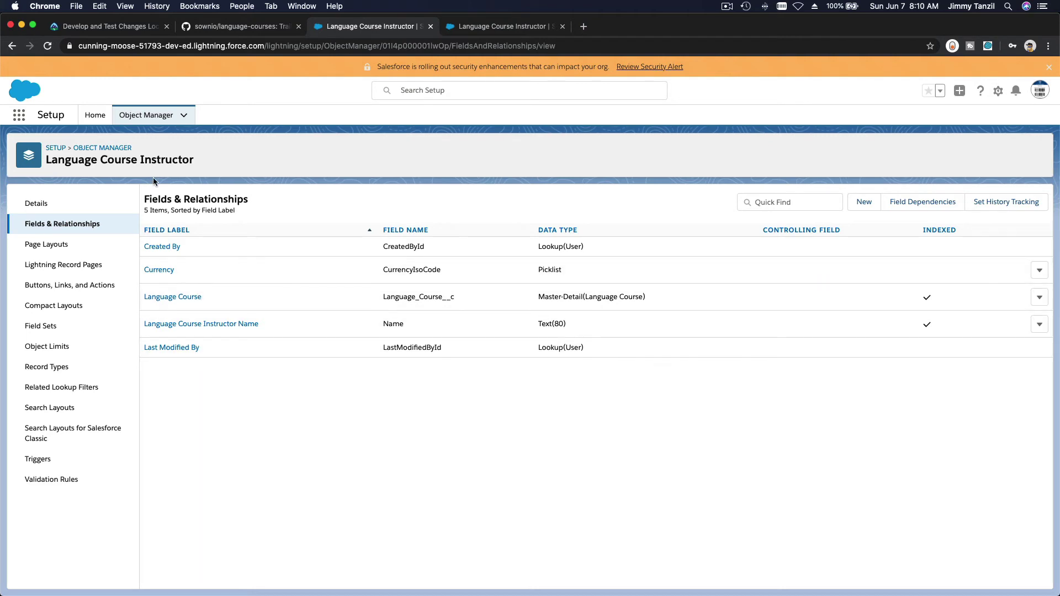
{"action": "triple_click", "coordinate": [164, 160]}
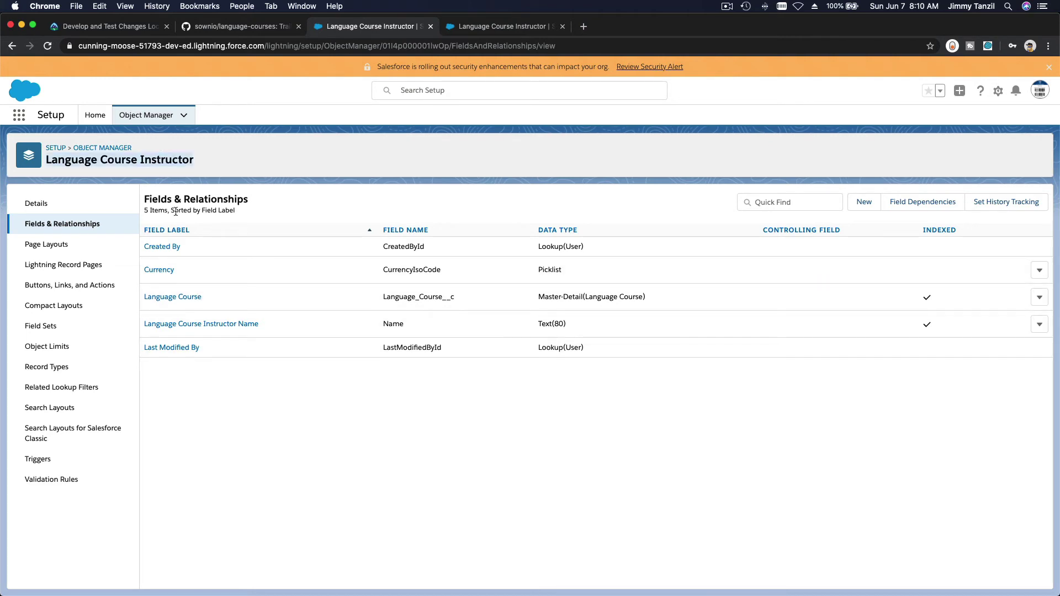
{"action": "triple_click", "coordinate": [232, 299]}
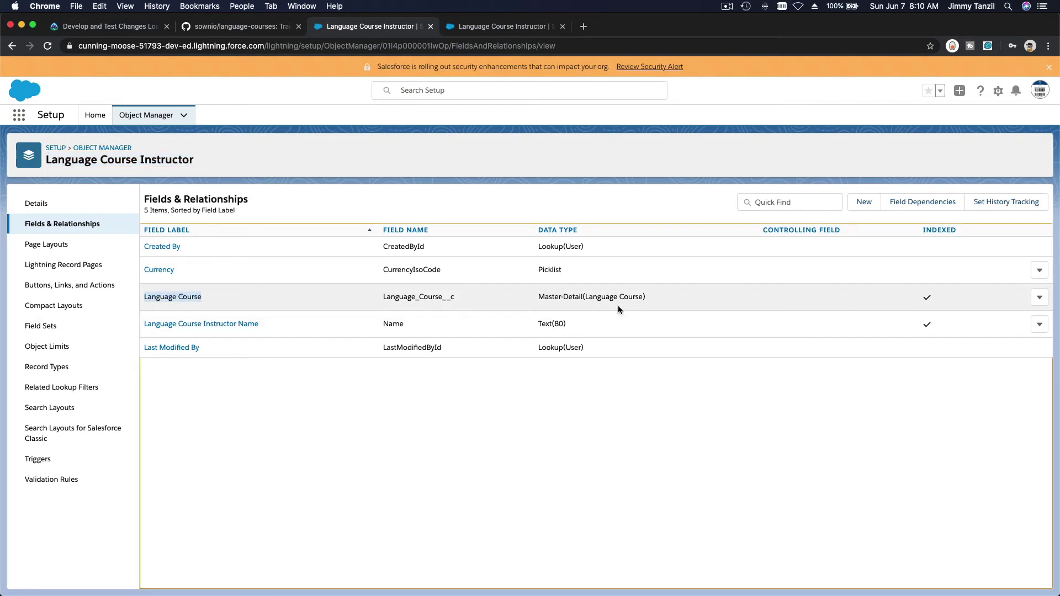
Read Trailhead's instructions on the force-app folder and retrieving the custom object and field with force:source:retrieve.
{"action": "left_click", "coordinate": [111, 27]}
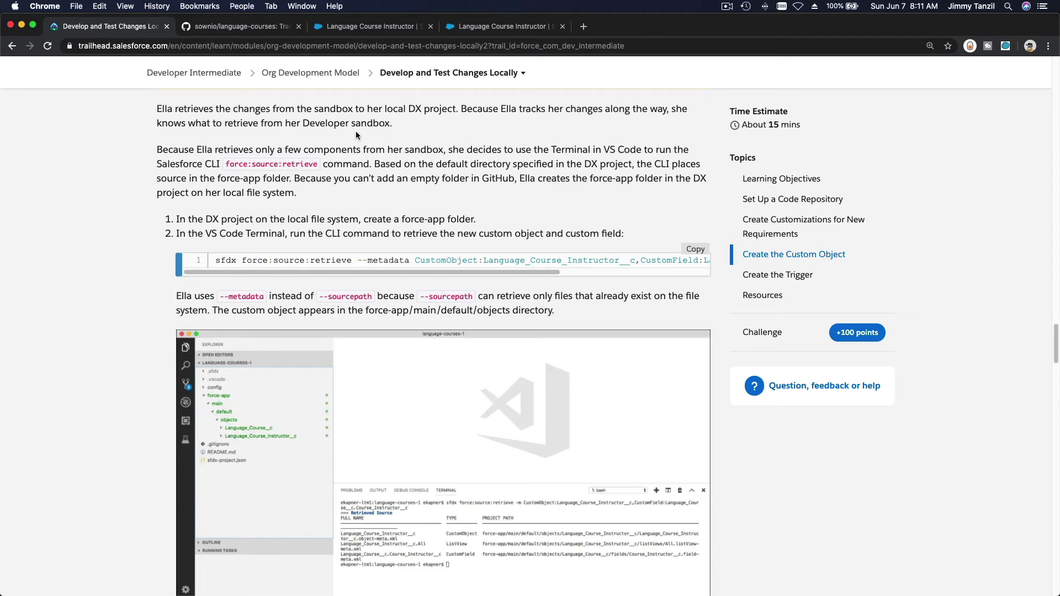
{"action": "scroll", "coordinate": [358, 136], "scroll_direction": "down", "scroll_amount": 1}
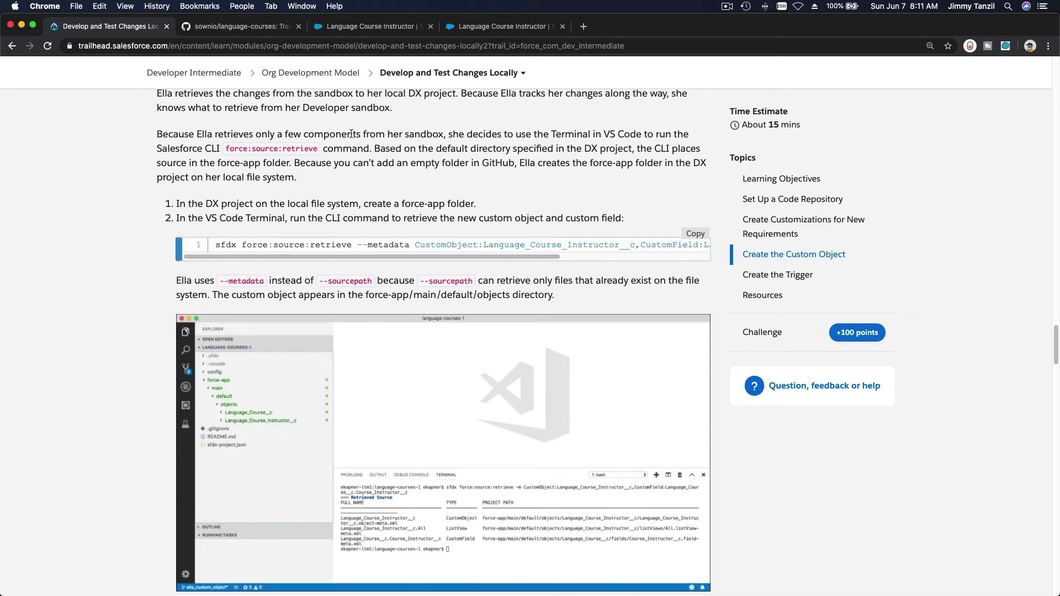
{"action": "left_click", "coordinate": [499, 27]}
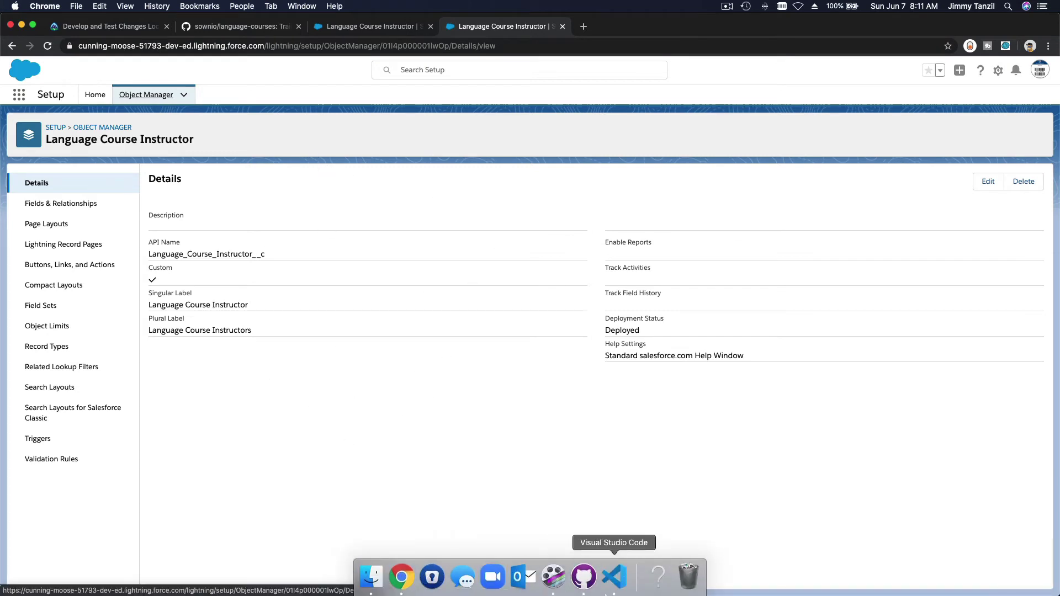
{"action": "left_click", "coordinate": [614, 577]}
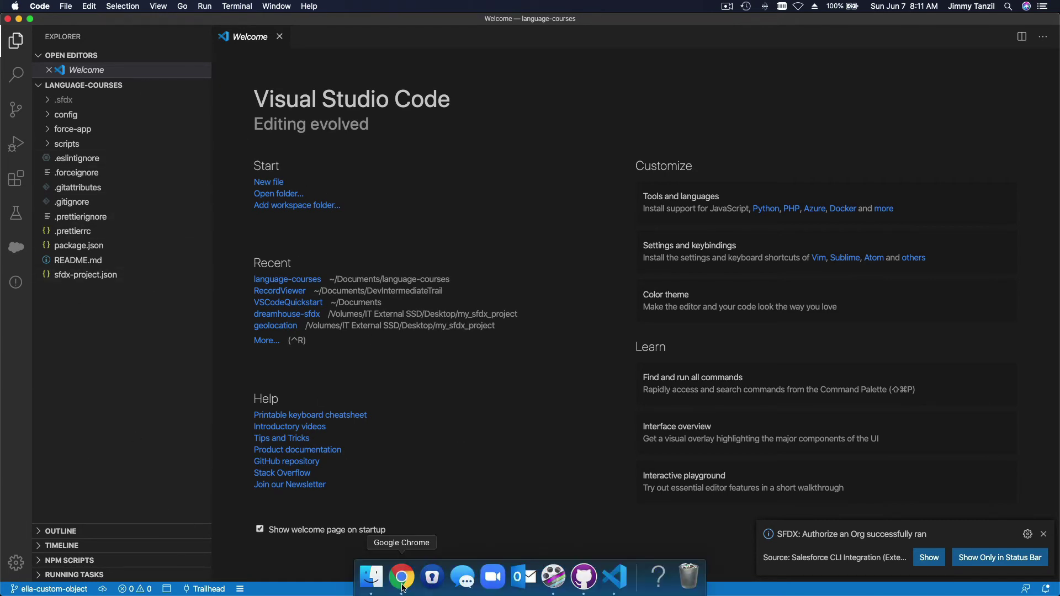
{"action": "left_click", "coordinate": [402, 586]}
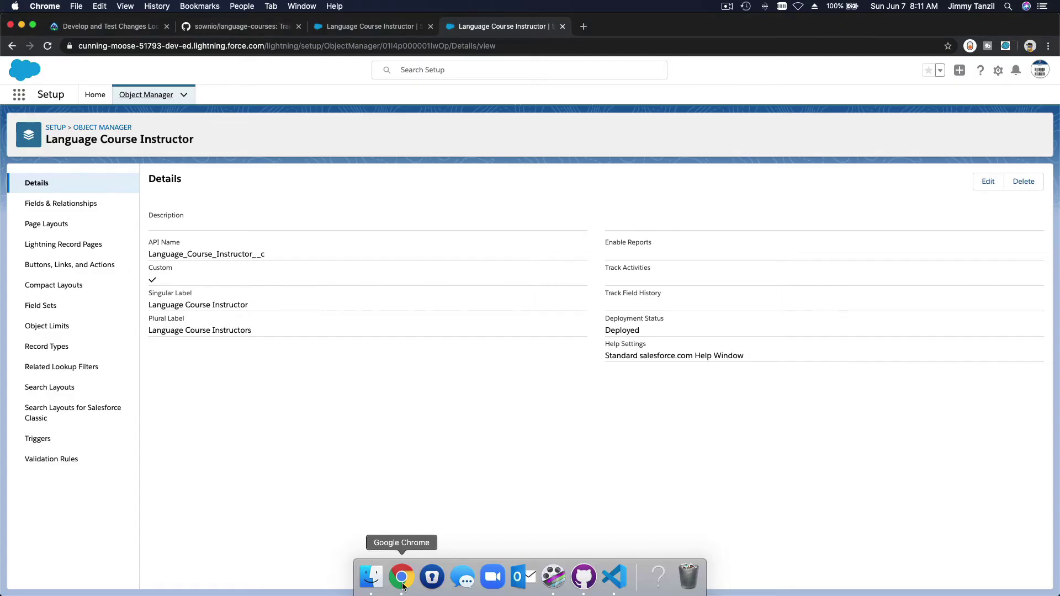
{"action": "left_click", "coordinate": [112, 33]}
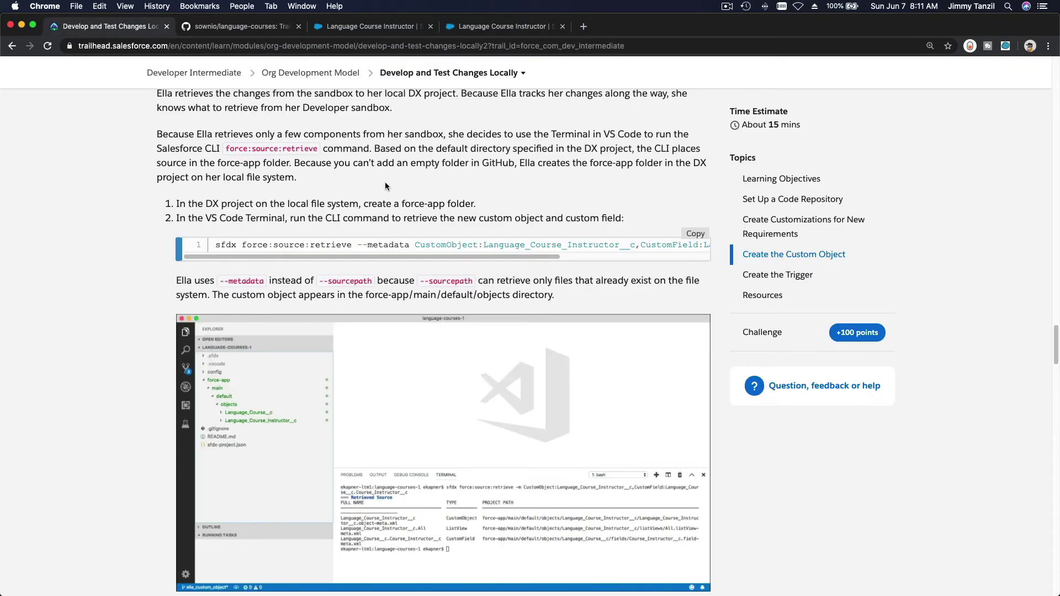
{"action": "scroll", "coordinate": [386, 186], "scroll_direction": "down", "scroll_amount": 1}
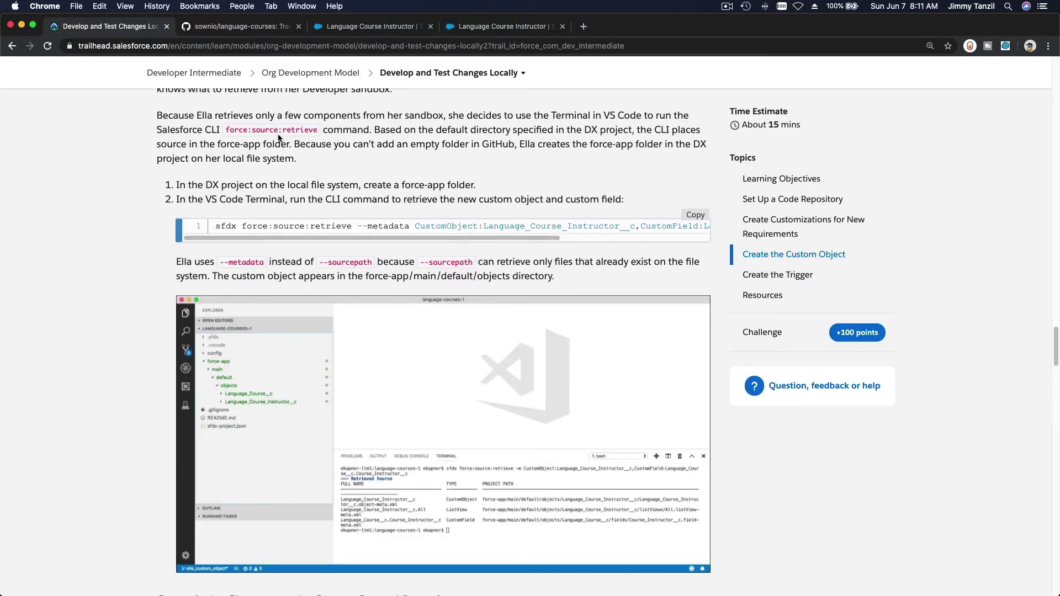
{"action": "left_click_drag", "start_coordinate": [227, 128], "coordinate": [315, 131]}
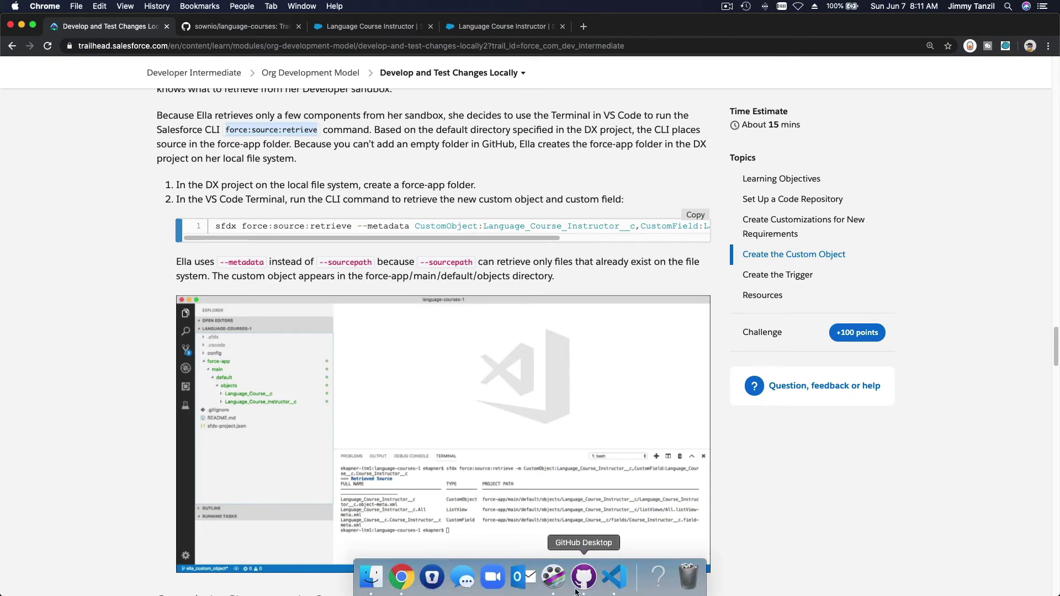
Switch to Visual Studio Code and examine the force-app and scripts folders of the language-courses project.
{"action": "left_click", "coordinate": [615, 577]}
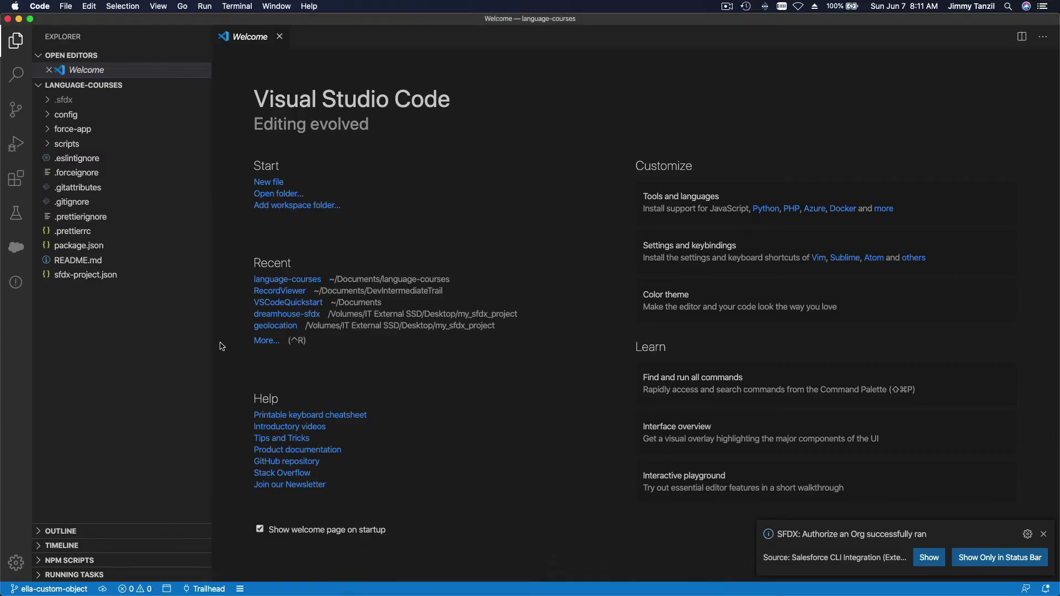
{"action": "left_click", "coordinate": [73, 130]}
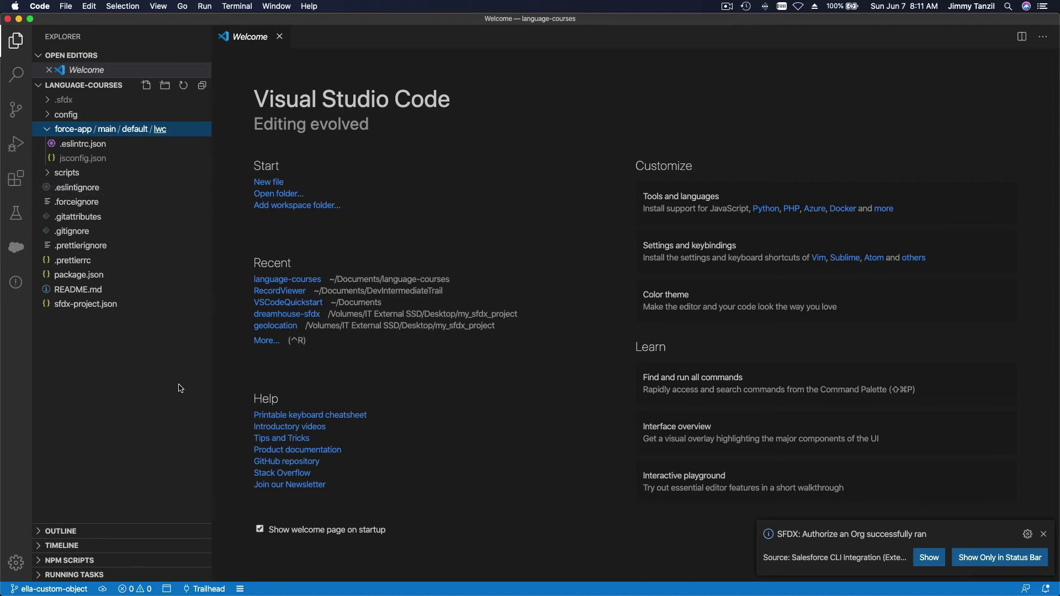
{"action": "left_click", "coordinate": [47, 174]}
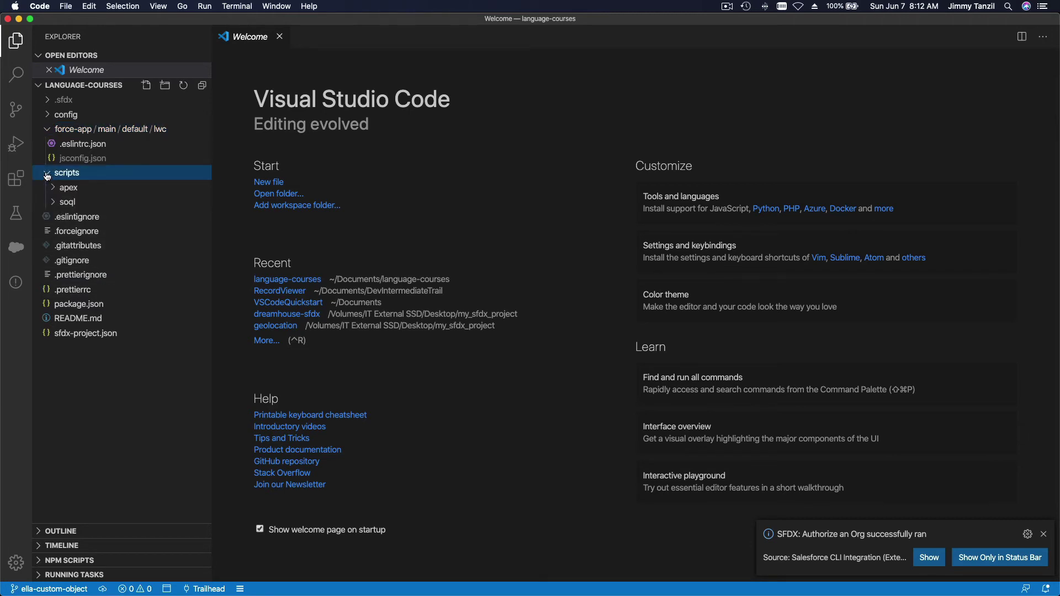
{"action": "left_click", "coordinate": [52, 188]}
{"action": "left_click", "coordinate": [52, 188]}
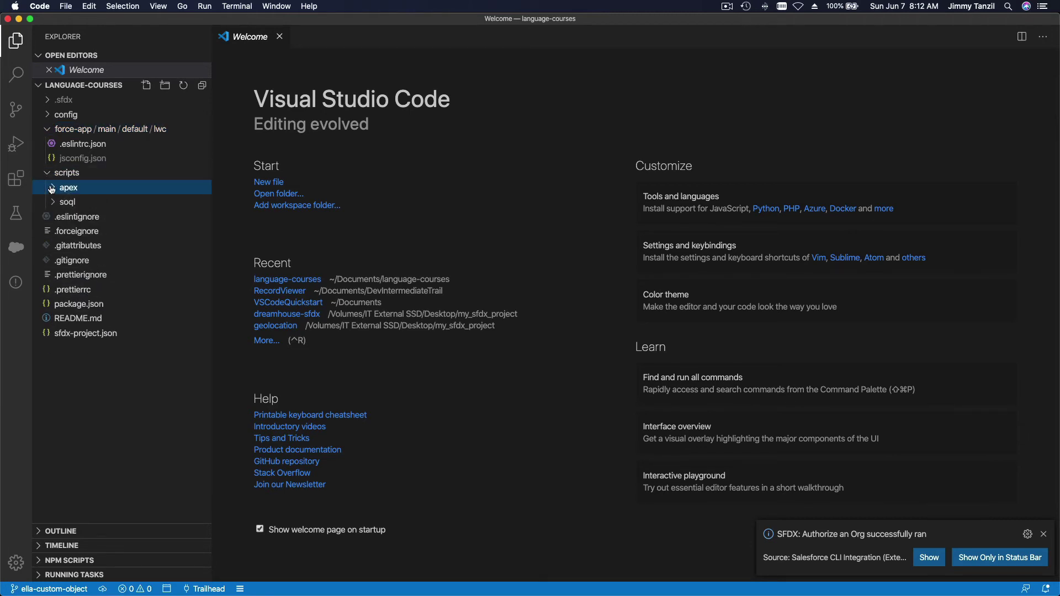
{"action": "left_click", "coordinate": [46, 173]}
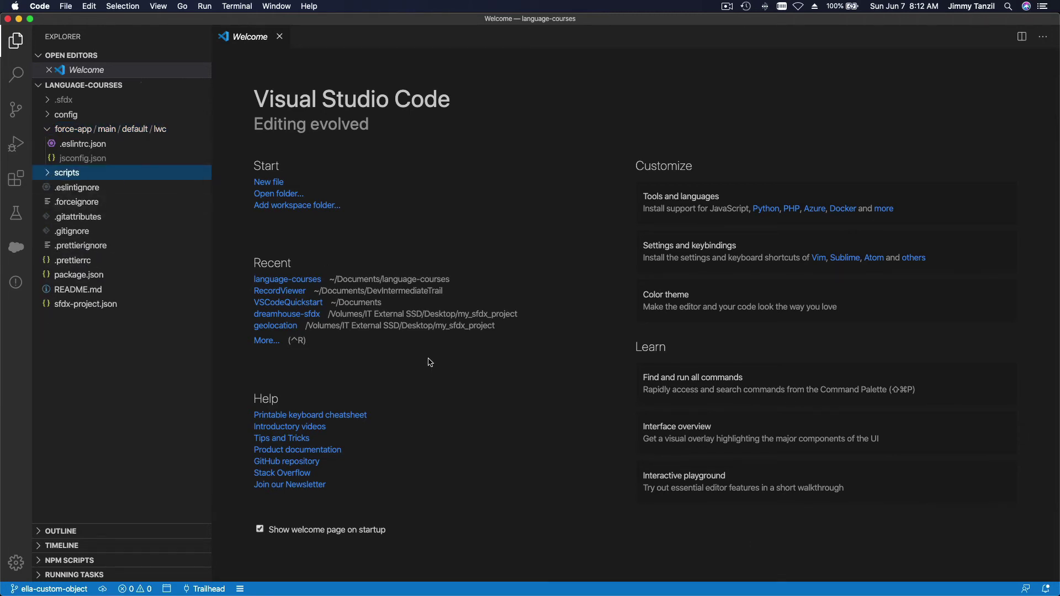
Switch to Trailhead in Chrome and copy the sfdx force:source:retrieve command for the new custom object and field.
{"action": "left_click", "coordinate": [408, 583]}
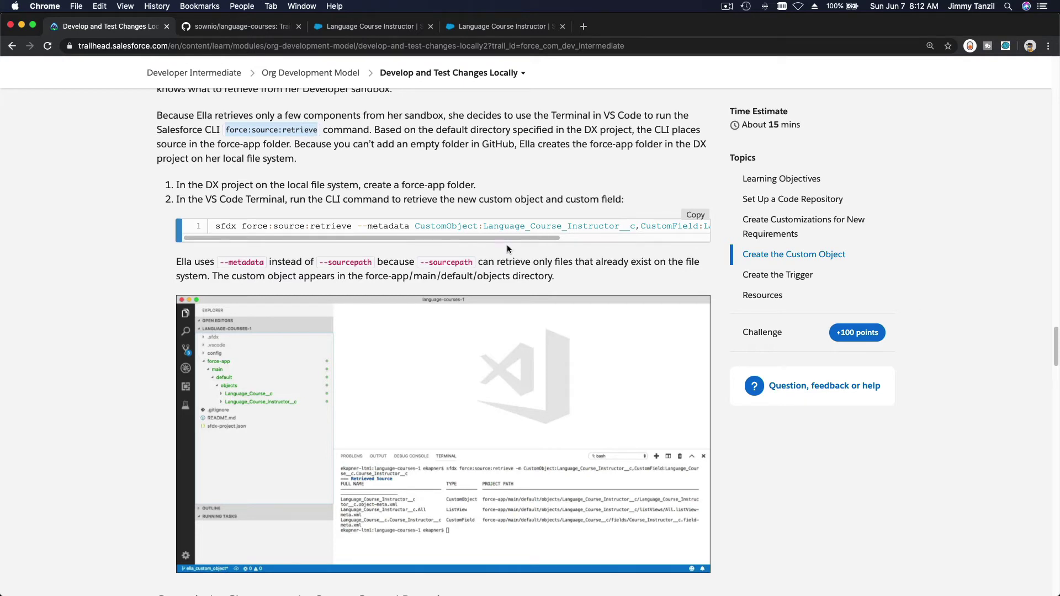
{"action": "left_click_drag", "start_coordinate": [505, 239], "coordinate": [466, 231]}
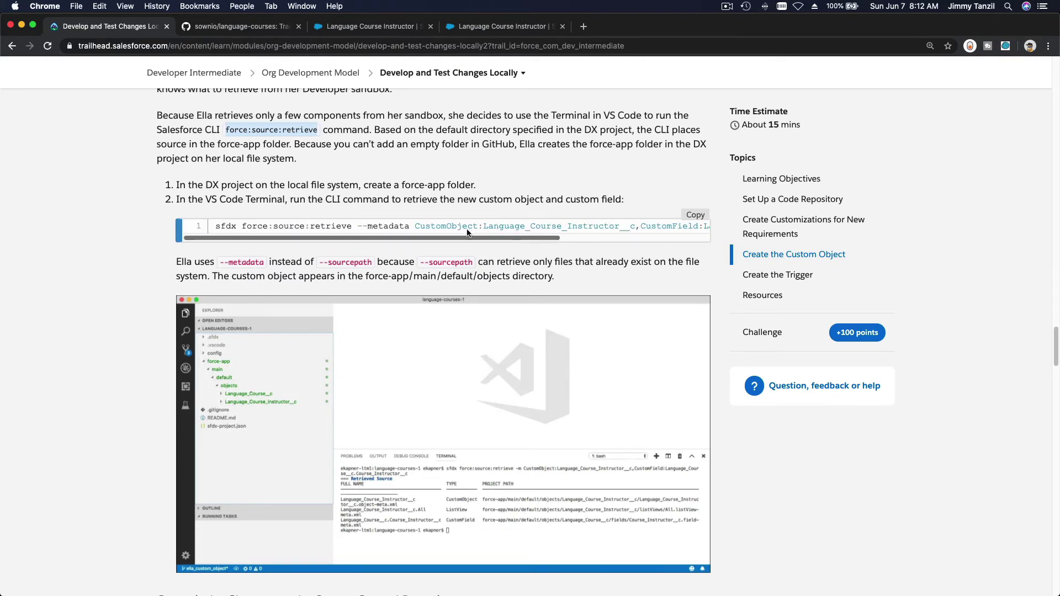
{"action": "left_click", "coordinate": [695, 215]}
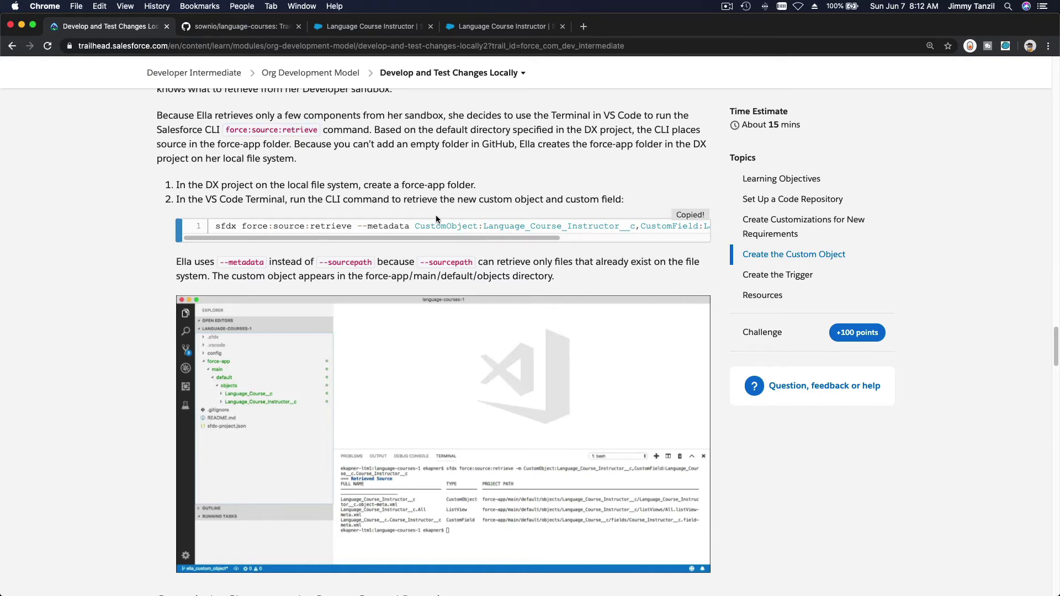
Switch to Visual Studio Code and open a new terminal in the language-courses project.
{"action": "left_click", "coordinate": [616, 576]}
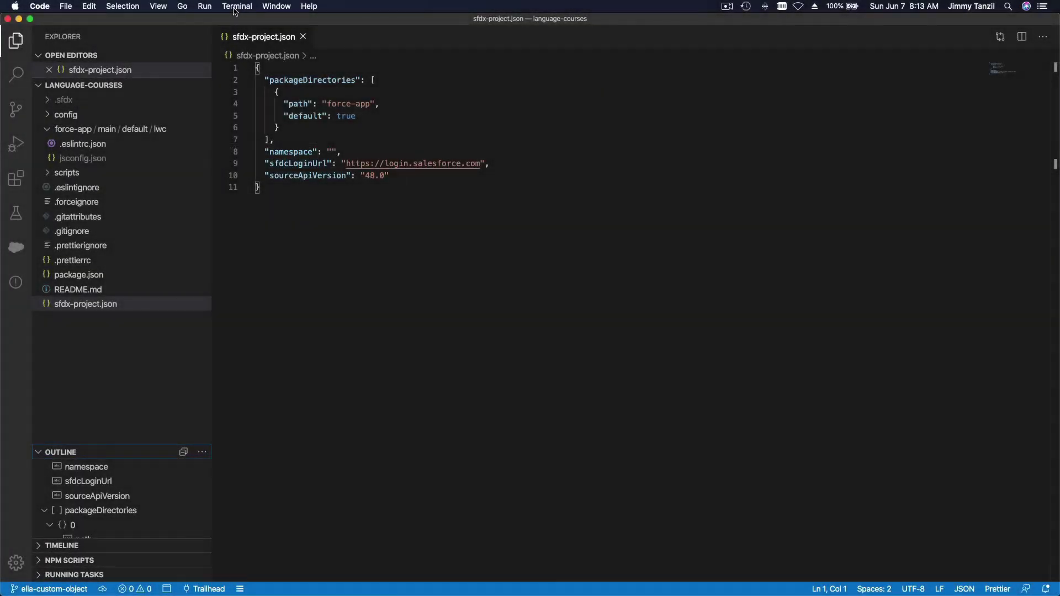
{"action": "left_click", "coordinate": [237, 7]}
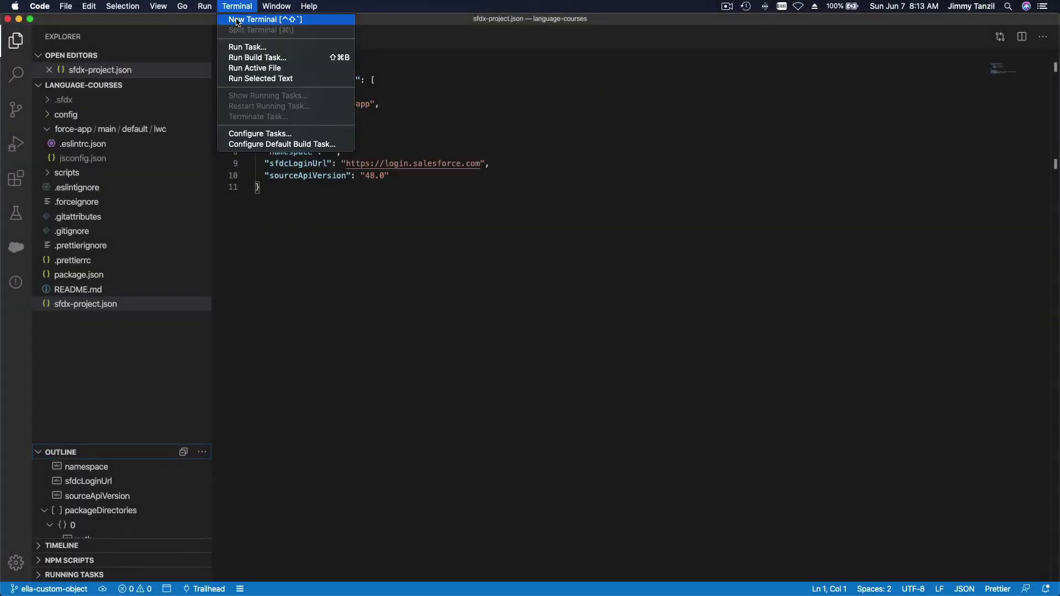
{"action": "left_click", "coordinate": [236, 21]}
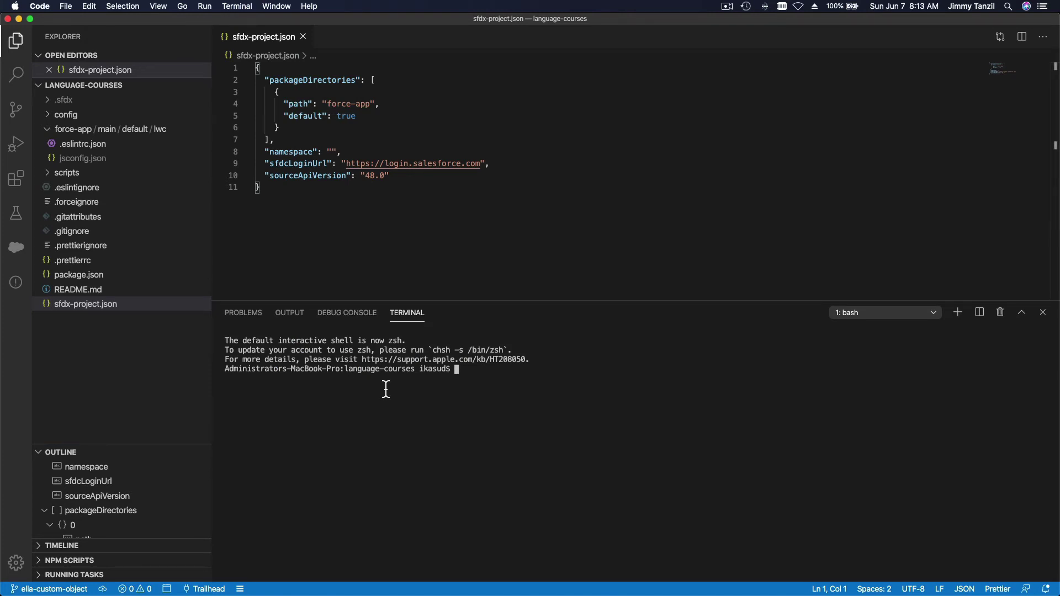
Print the terminal's current working directory with pwd.
{"action": "type", "text": "pwd"}
{"action": "key", "text": "Return"}
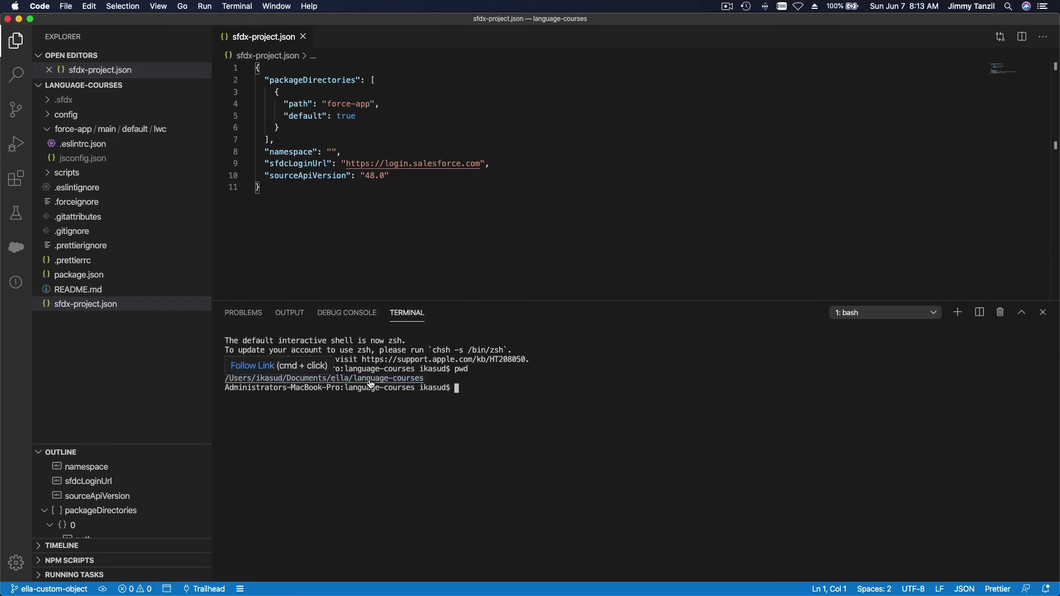
Switch to Trailhead in Chrome and examine the custom object and custom field named in the force:source:retrieve command.
{"action": "mouse_move", "coordinate": [484, 593]}
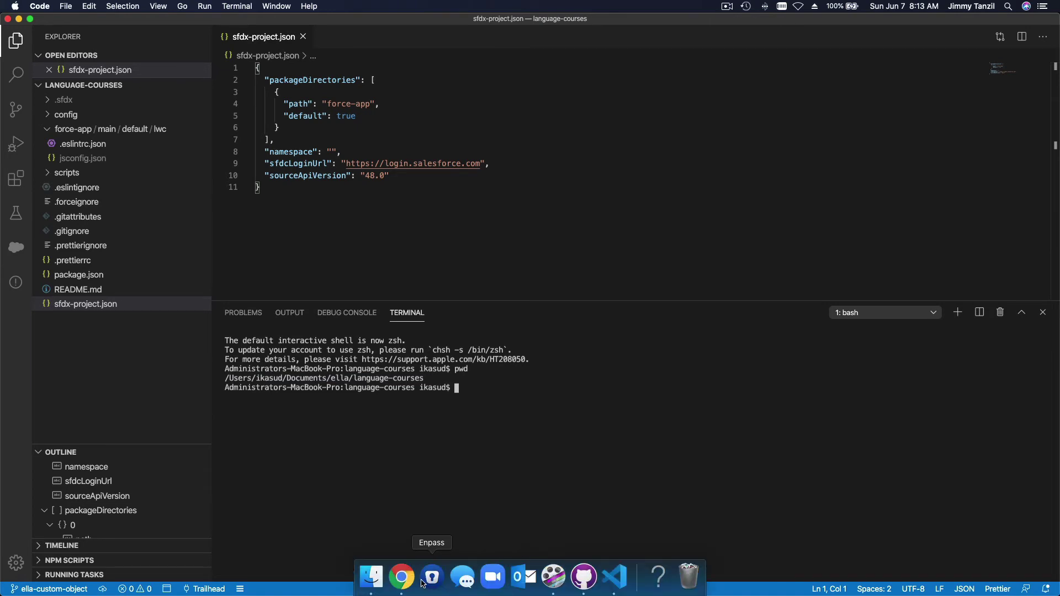
{"action": "left_click", "coordinate": [402, 576]}
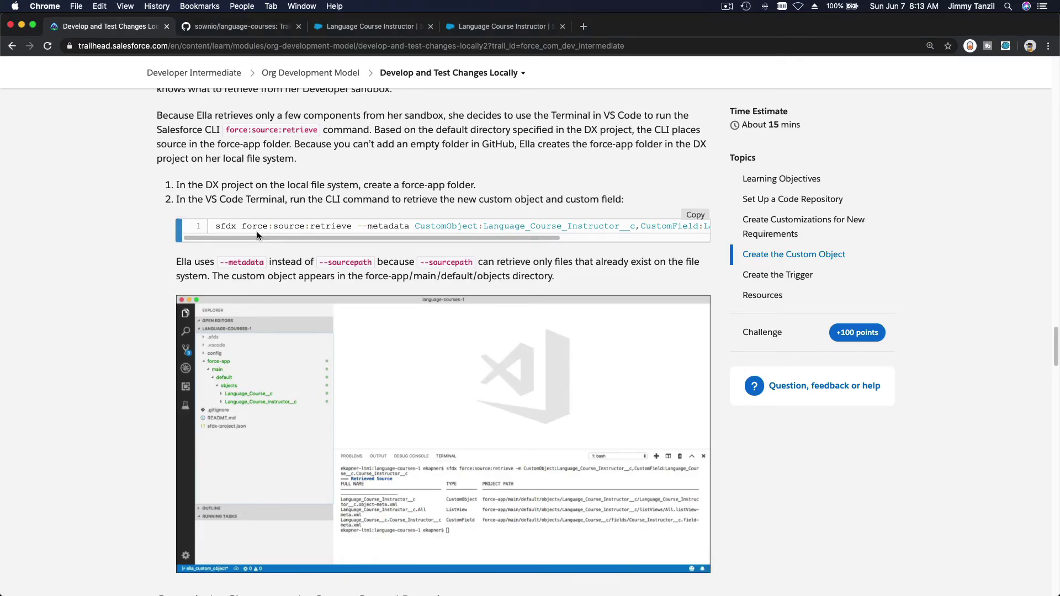
{"action": "left_click_drag", "start_coordinate": [244, 236], "coordinate": [370, 237]}
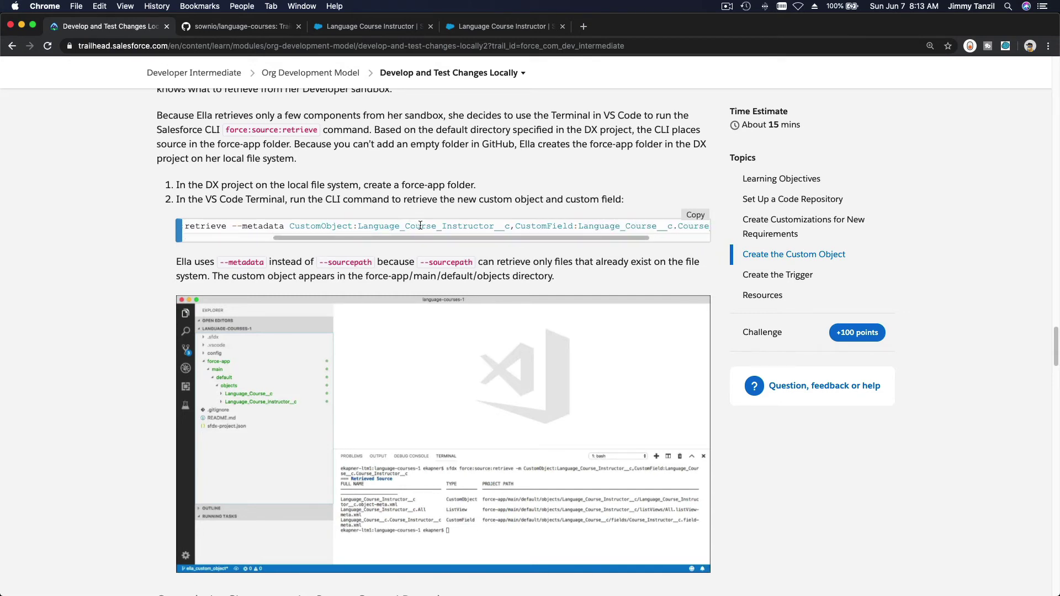
{"action": "double_click", "coordinate": [443, 226]}
{"action": "left_click_drag", "start_coordinate": [456, 237], "coordinate": [505, 238]}
{"action": "double_click", "coordinate": [471, 226]}
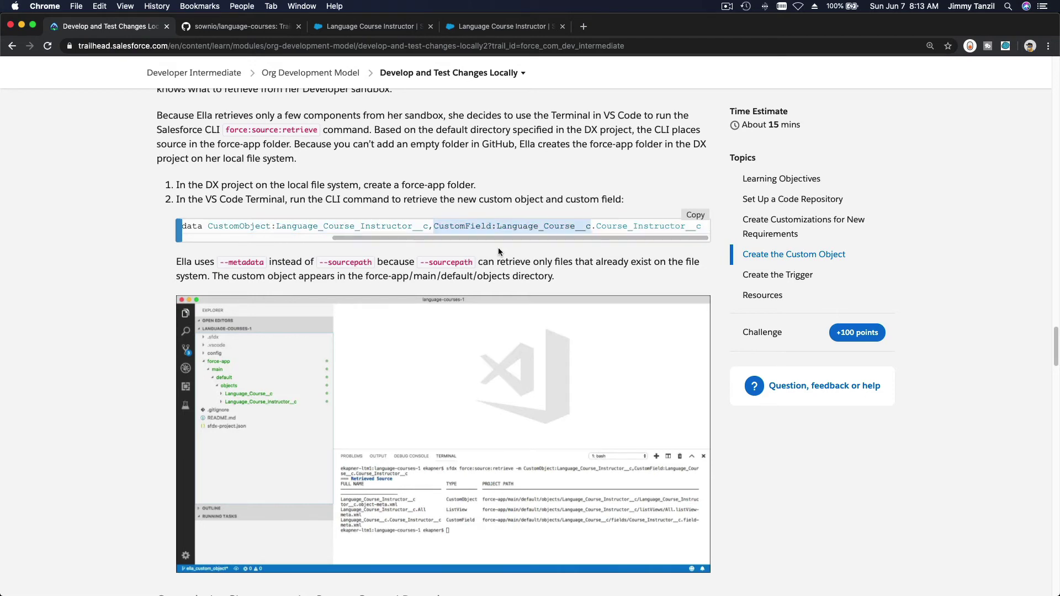
Switch to Visual Studio Code and run sfdx force:source:retrieve --metadata CustomObject:Language_Course_Instructor__c,CustomField:Language_Course__c.Course_Instructor__c in the terminal.
{"action": "mouse_move", "coordinate": [552, 593]}
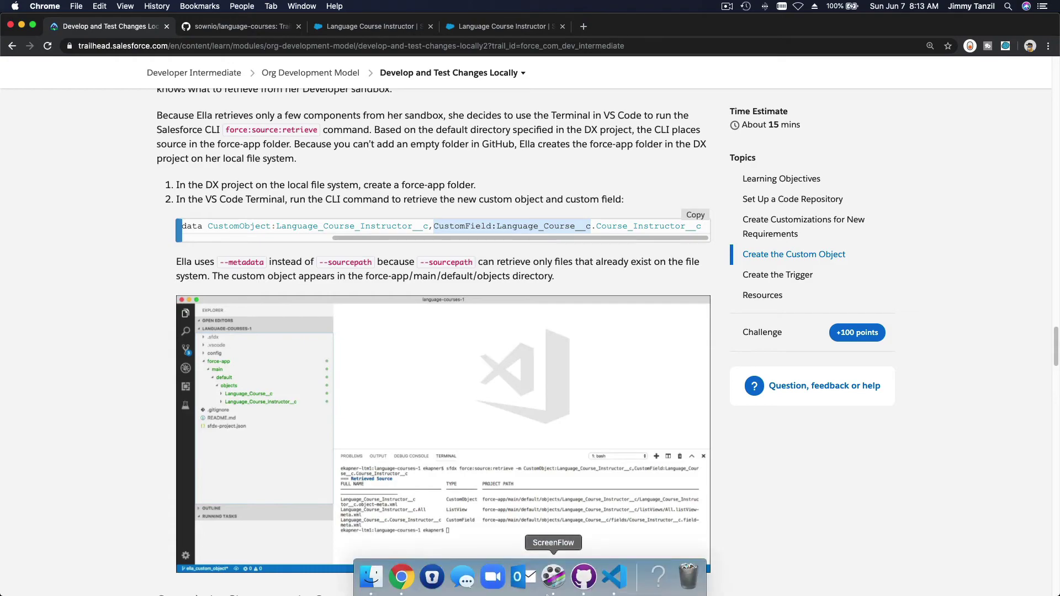
{"action": "left_click", "coordinate": [615, 578]}
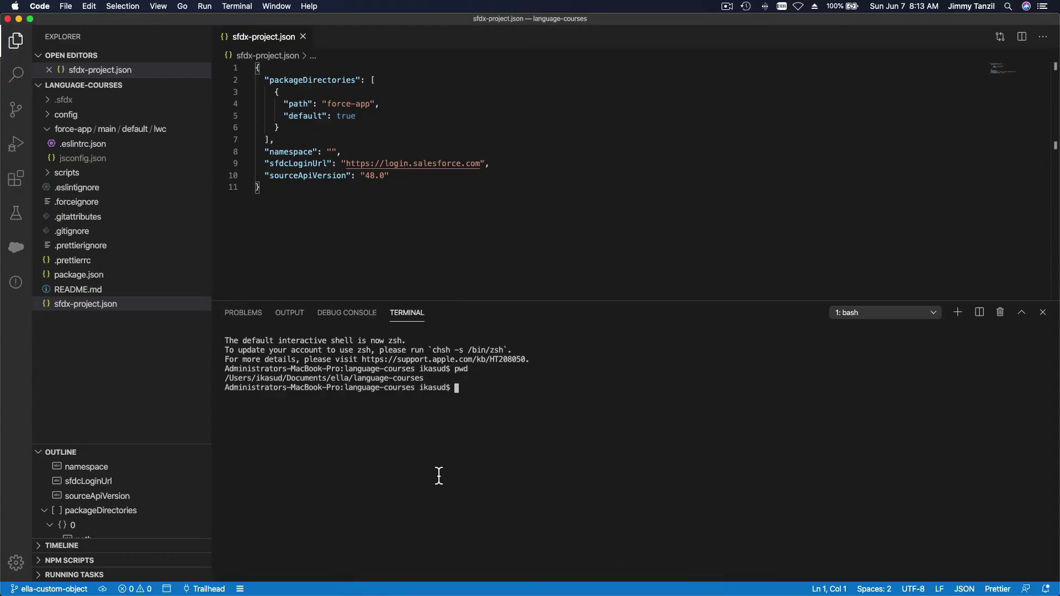
{"action": "key", "text": "super+v"}
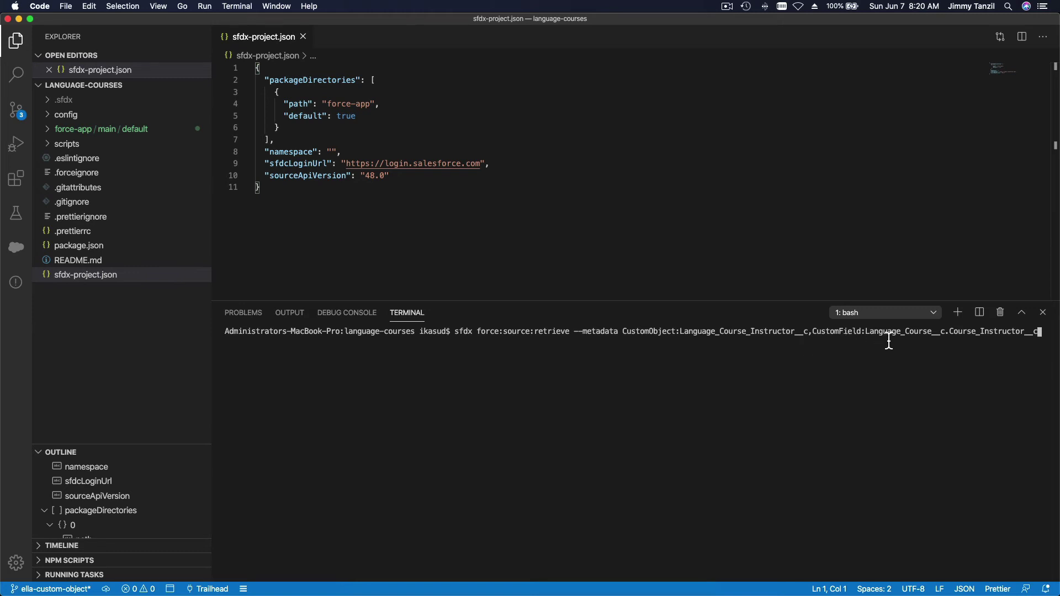
{"action": "key", "text": "Return"}
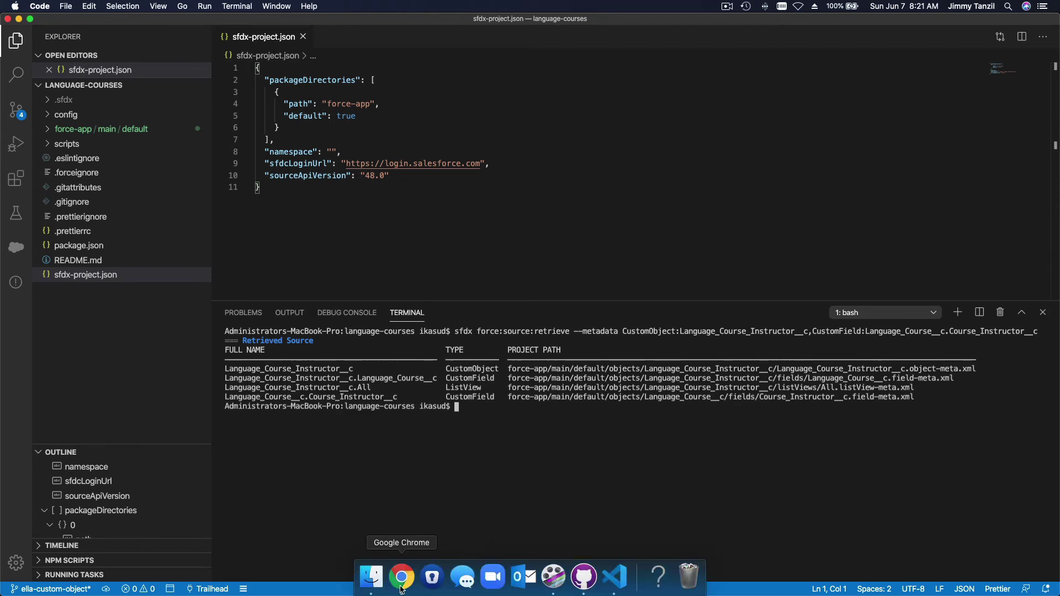
Switch to Trailhead in Chrome and read the instructions for committing the changes to the source control repository.
{"action": "left_click", "coordinate": [401, 577]}
{"action": "scroll", "coordinate": [407, 330], "scroll_direction": "down", "scroll_amount": 3}
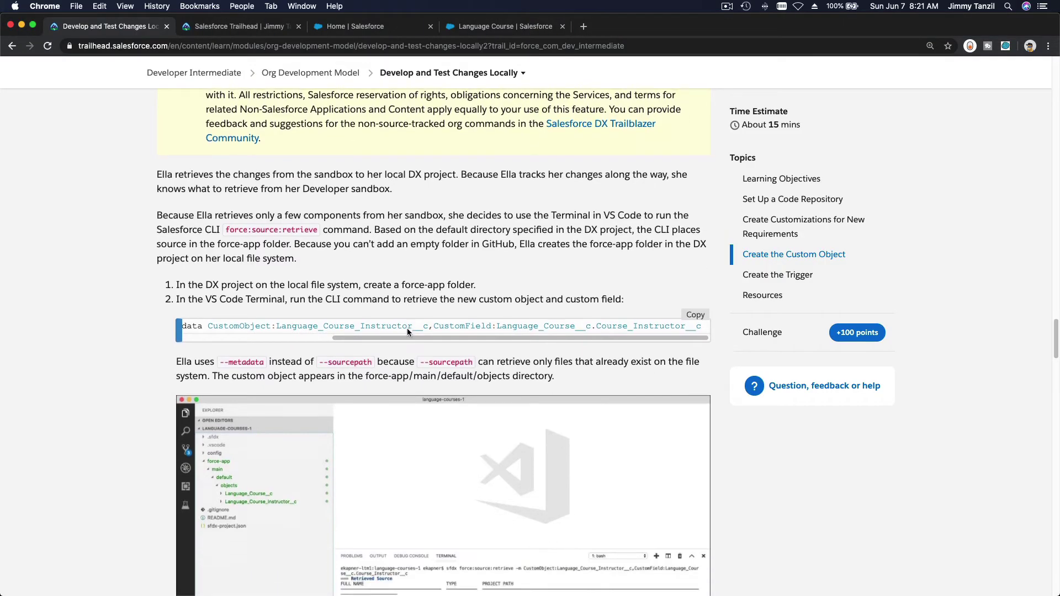
{"action": "scroll", "coordinate": [407, 332], "scroll_direction": "down", "scroll_amount": 1}
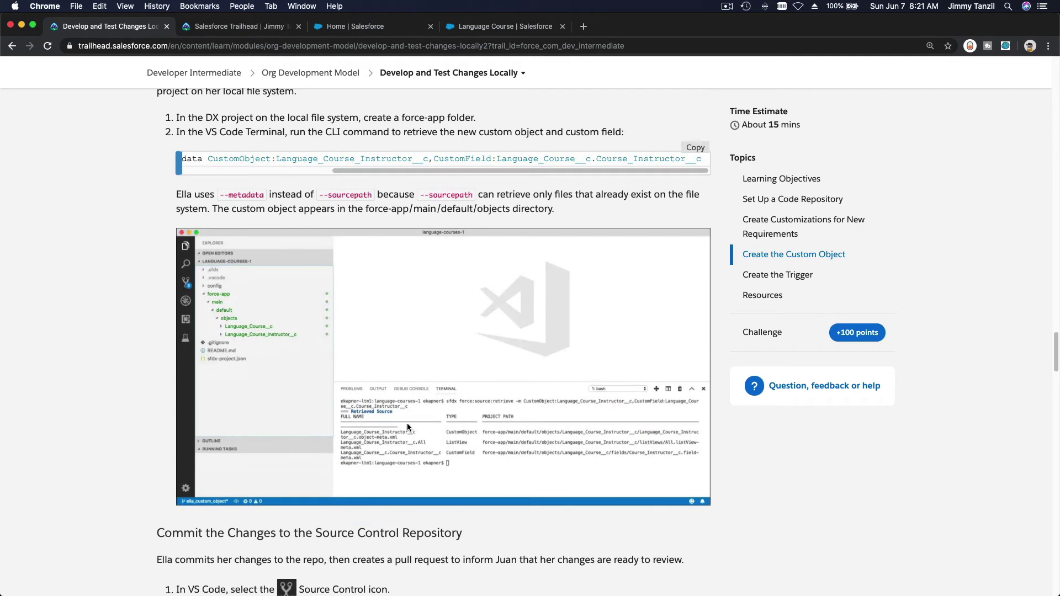
{"action": "scroll", "coordinate": [405, 442], "scroll_direction": "down", "scroll_amount": 5}
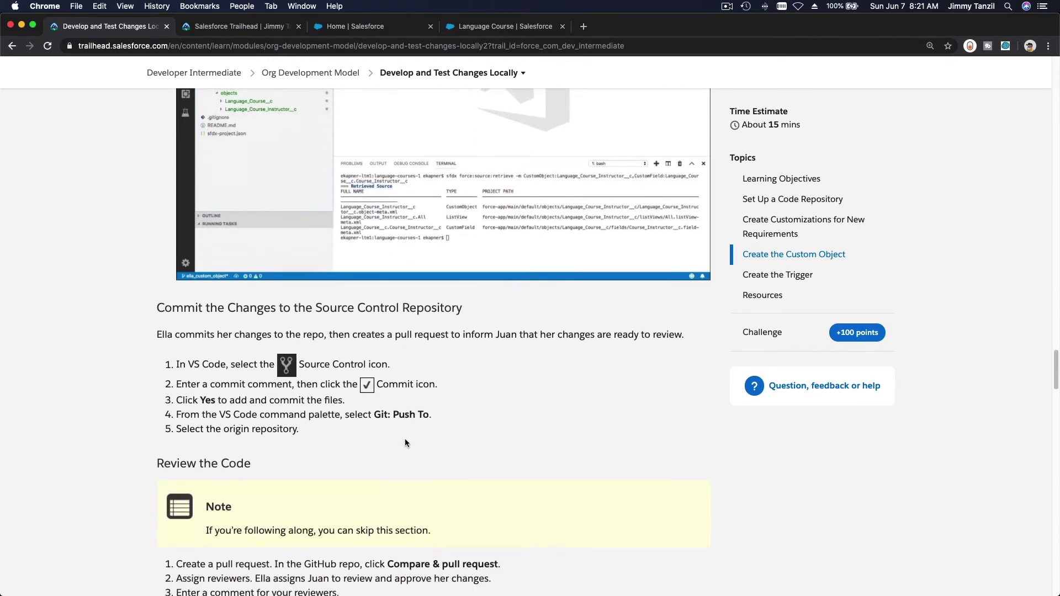
{"action": "scroll", "coordinate": [405, 442], "scroll_direction": "down", "scroll_amount": 2}
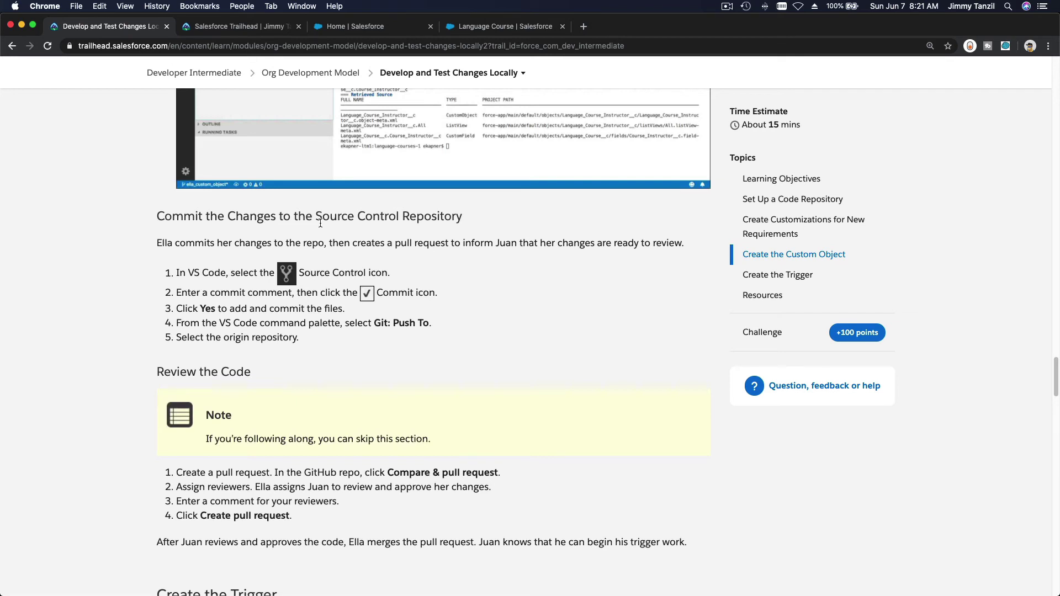
{"action": "scroll", "coordinate": [320, 222], "scroll_direction": "down", "scroll_amount": 1}
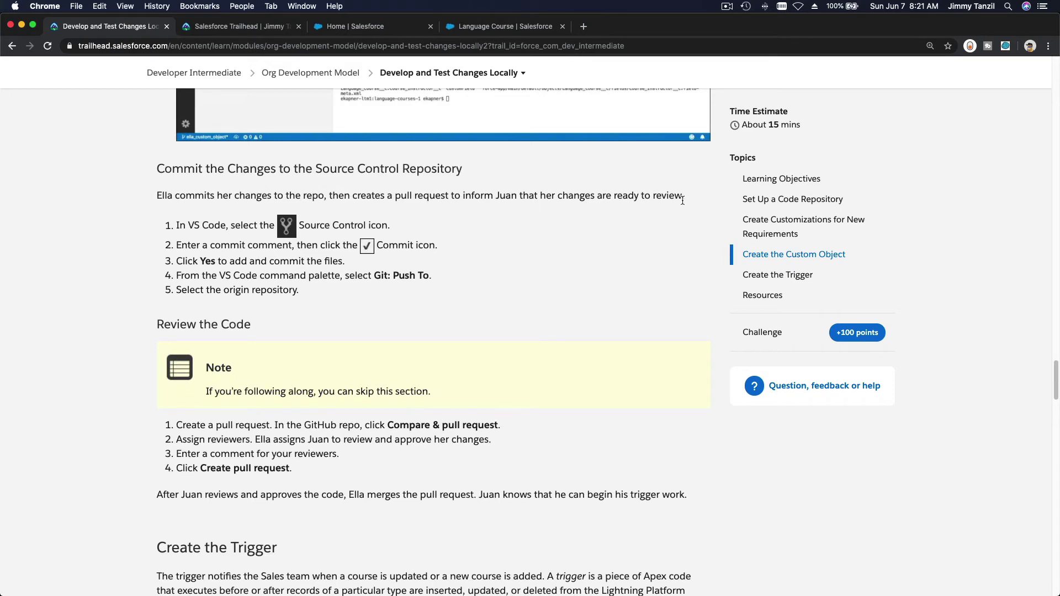
{"action": "scroll", "coordinate": [253, 192], "scroll_direction": "down", "scroll_amount": 2}
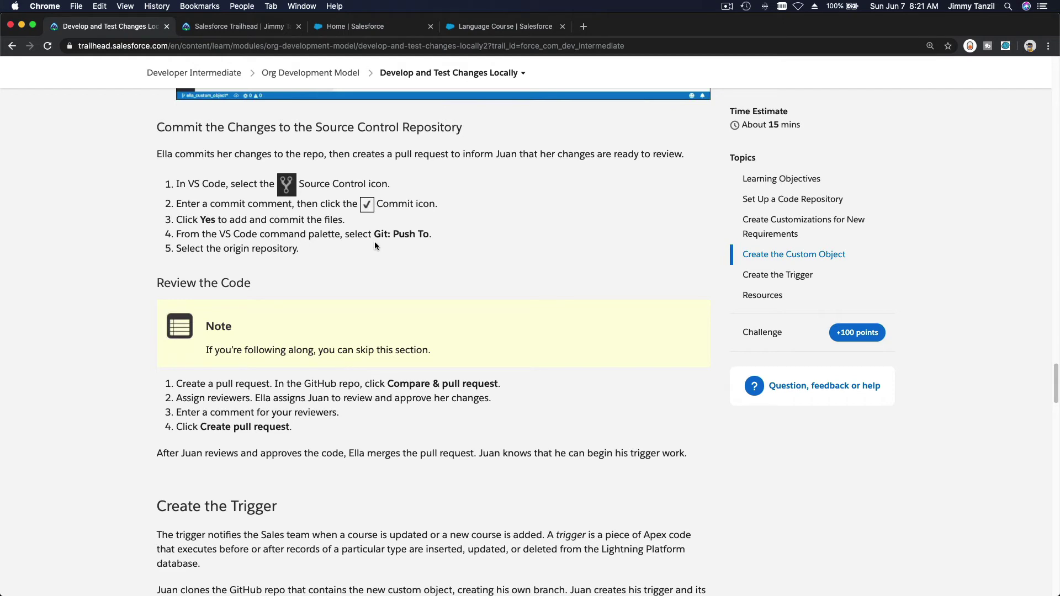
{"action": "scroll", "coordinate": [374, 245], "scroll_direction": "down", "scroll_amount": 1}
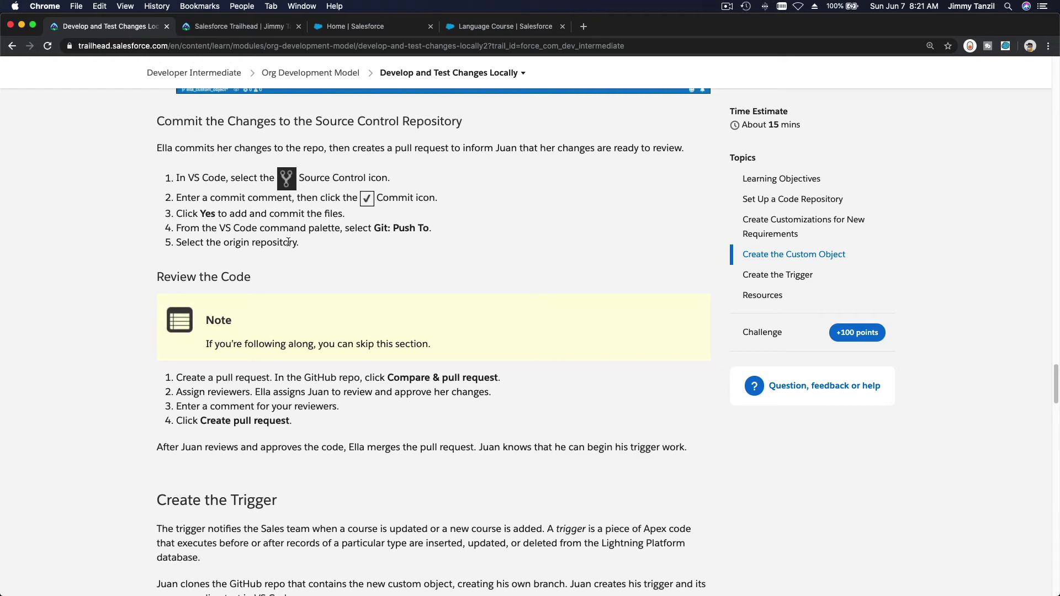
Switch to Visual Studio Code and show the language-courses project's pending source control changes.
{"action": "mouse_move", "coordinate": [497, 594]}
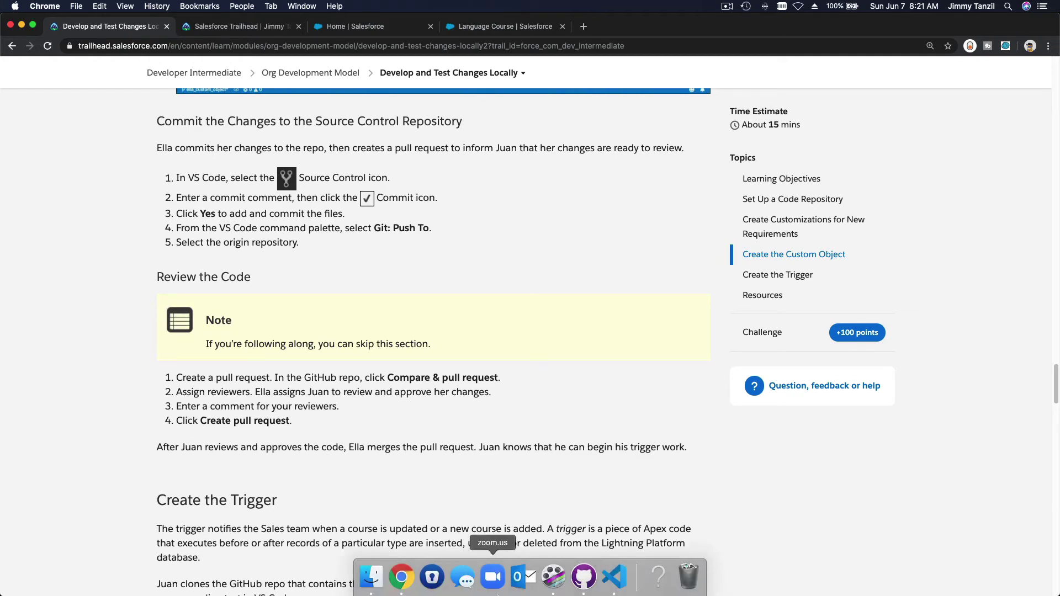
{"action": "left_click", "coordinate": [612, 576]}
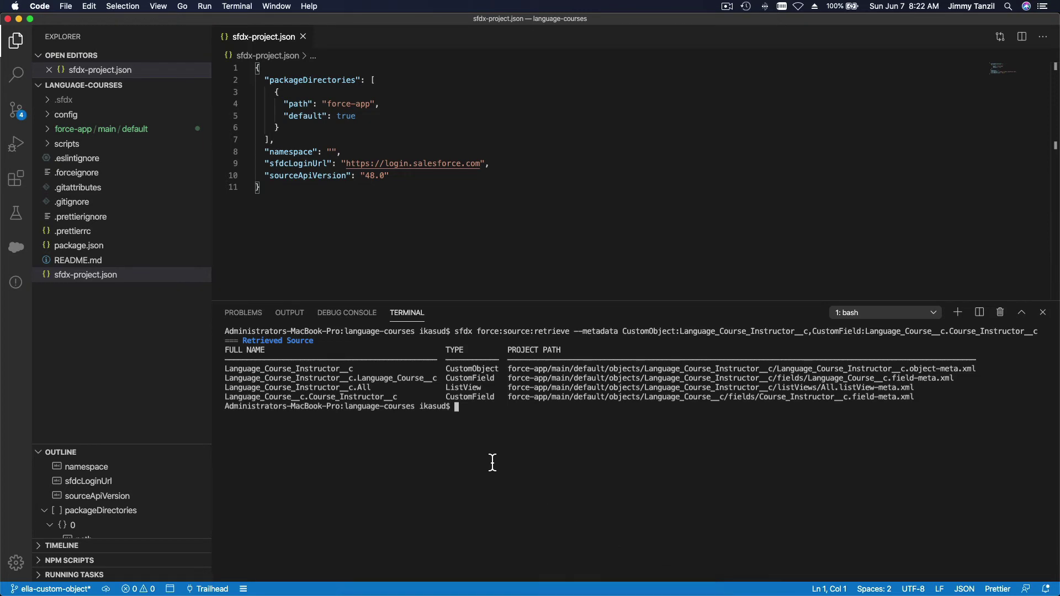
{"action": "left_click", "coordinate": [88, 379]}
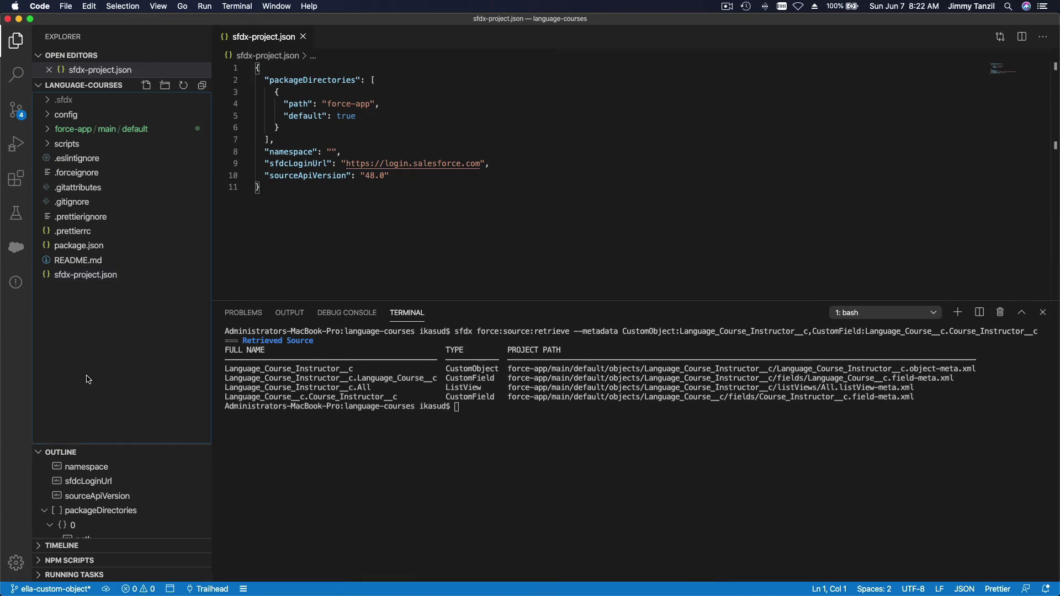
{"action": "left_click", "coordinate": [18, 116]}
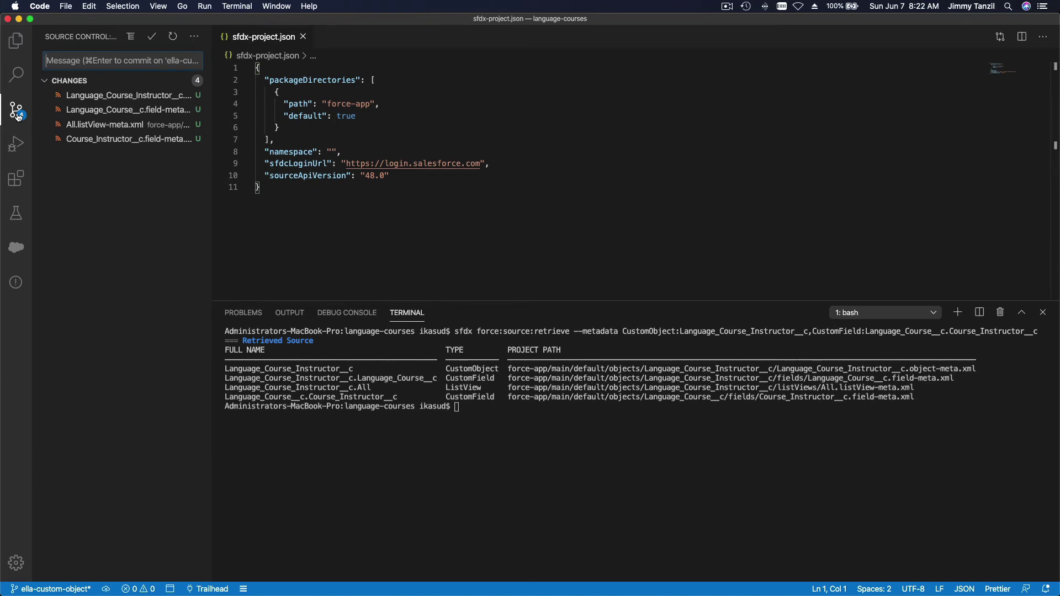
Stage and commit all changes on the ella-custom-object branch with the message "Ella's Changes for June 7 2020".
{"action": "left_click", "coordinate": [153, 37]}
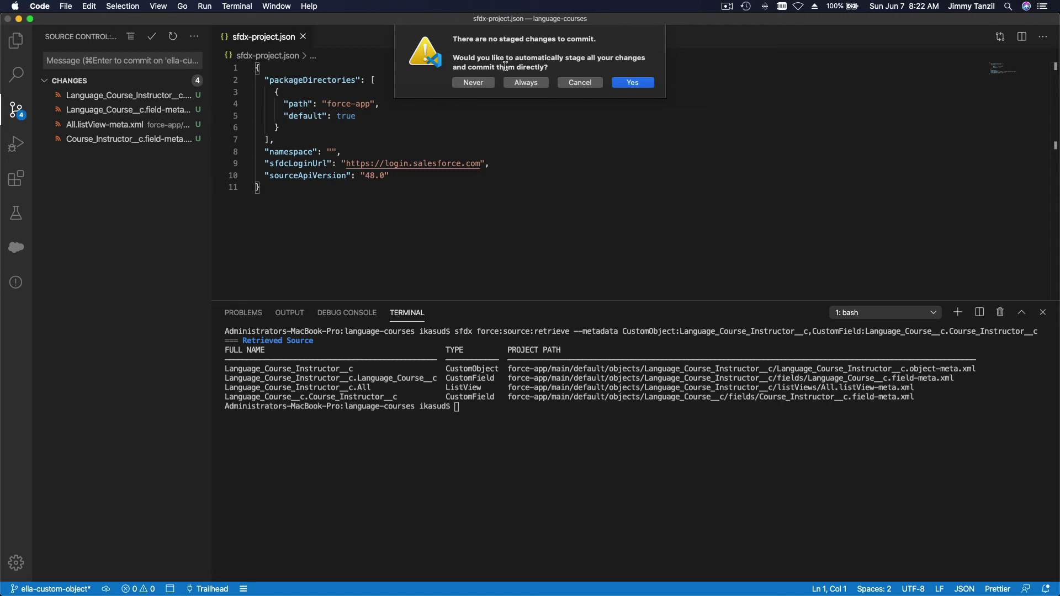
{"action": "left_click", "coordinate": [626, 82]}
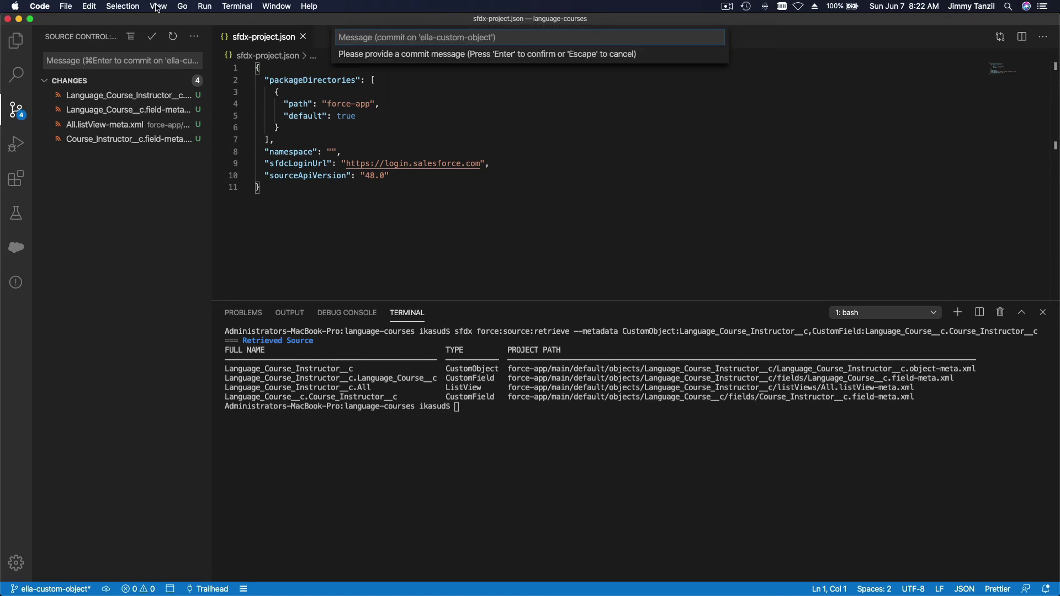
{"action": "left_click", "coordinate": [157, 6]}
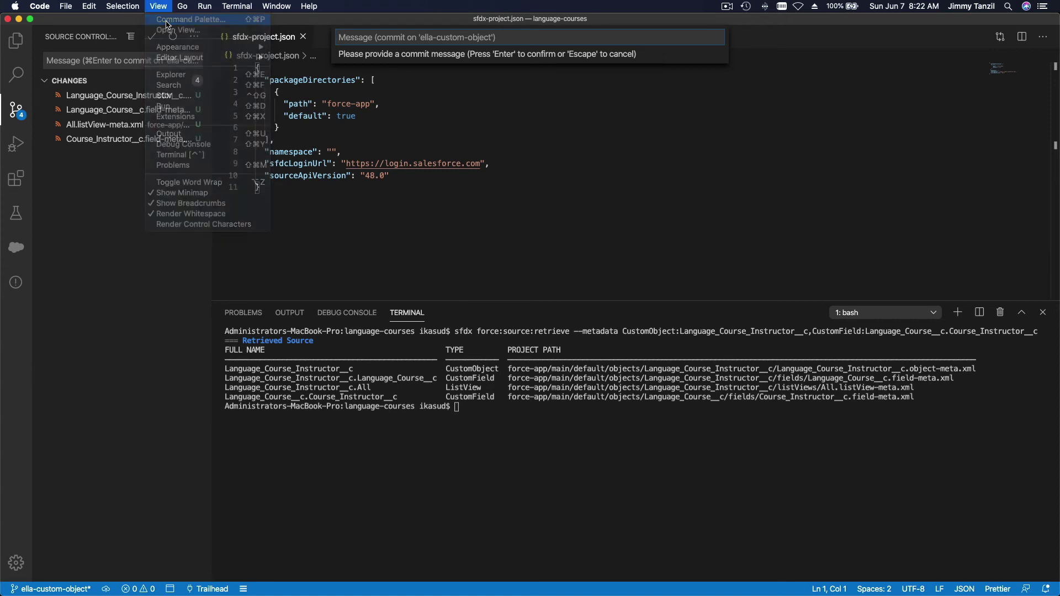
{"action": "left_click", "coordinate": [167, 20]}
{"action": "type", "text": "git"}
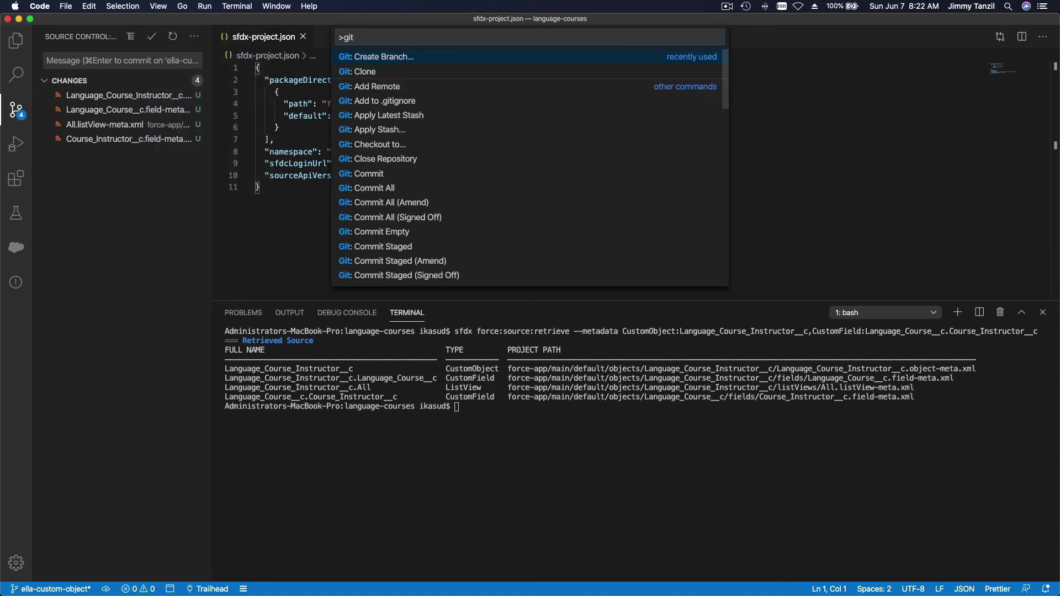
{"action": "type", "text": ": com"}
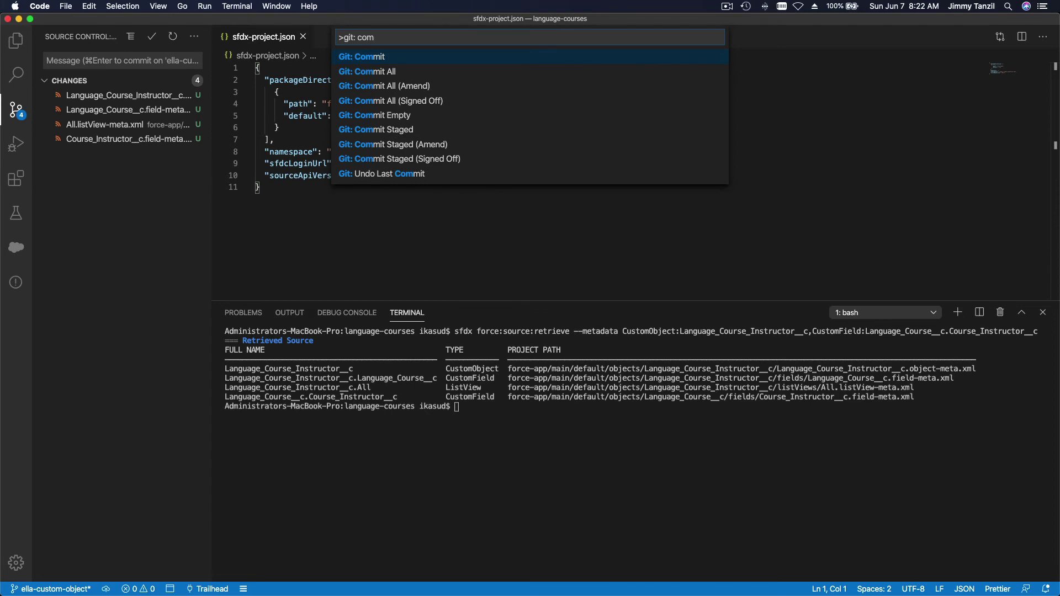
{"action": "left_click", "coordinate": [357, 59]}
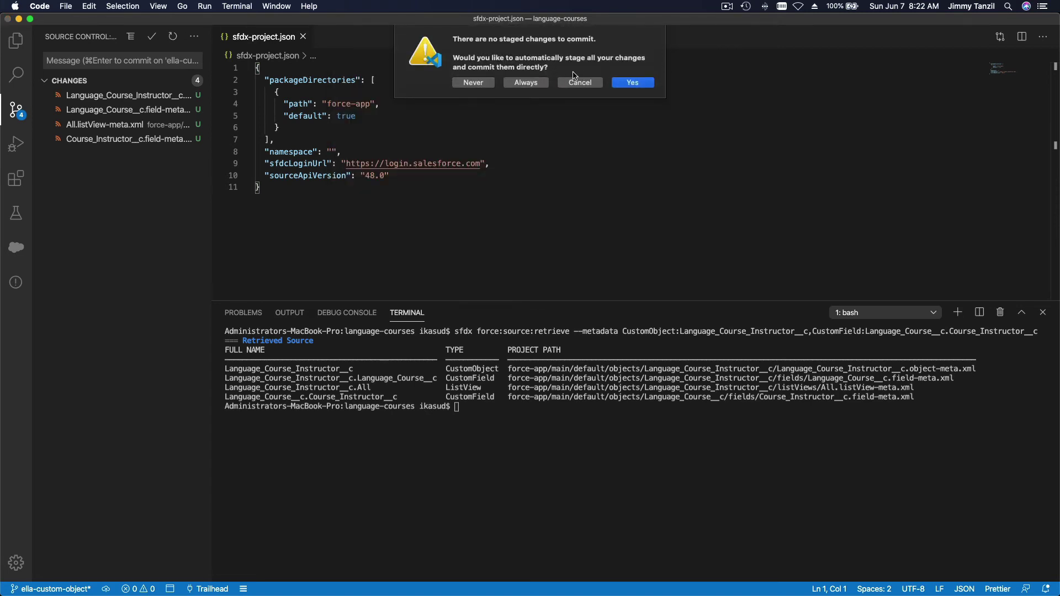
{"action": "left_click", "coordinate": [635, 86]}
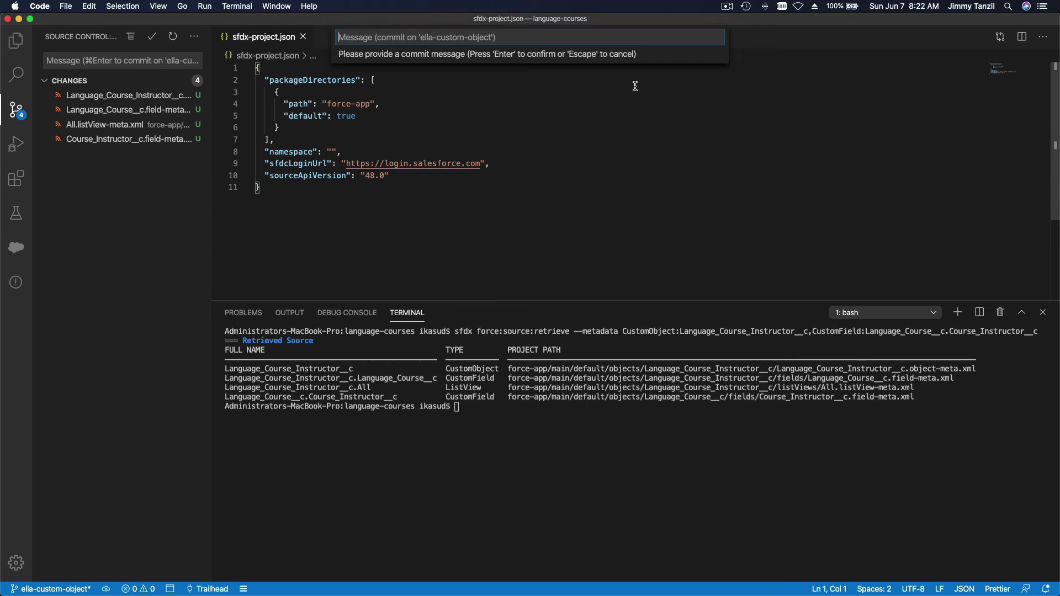
{"action": "type", "text": "Ella"}
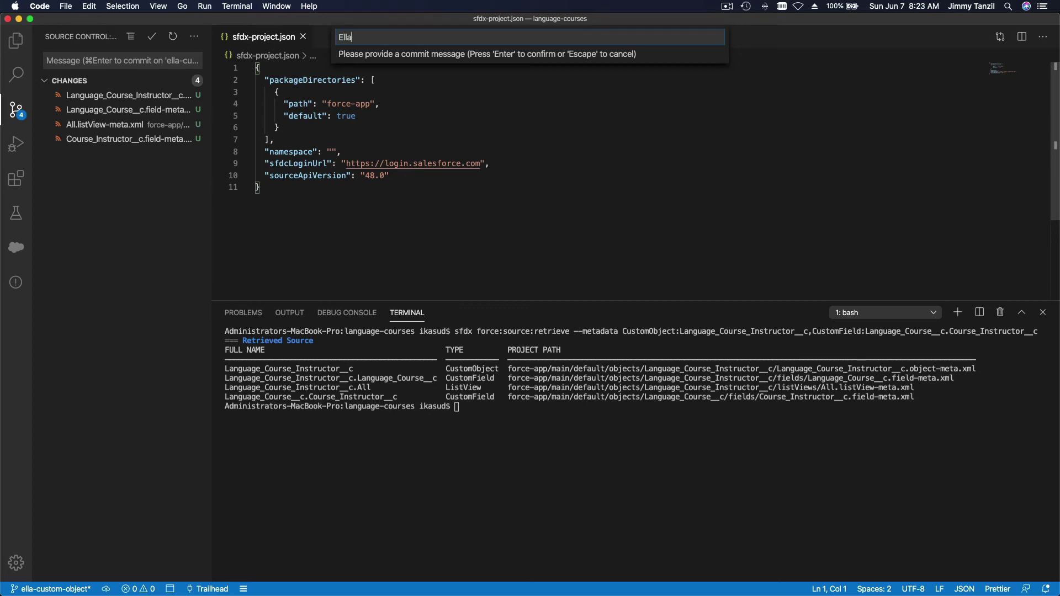
{"action": "type", "text": "'s Changes for June 7 2020"}
{"action": "key", "text": "Return"}
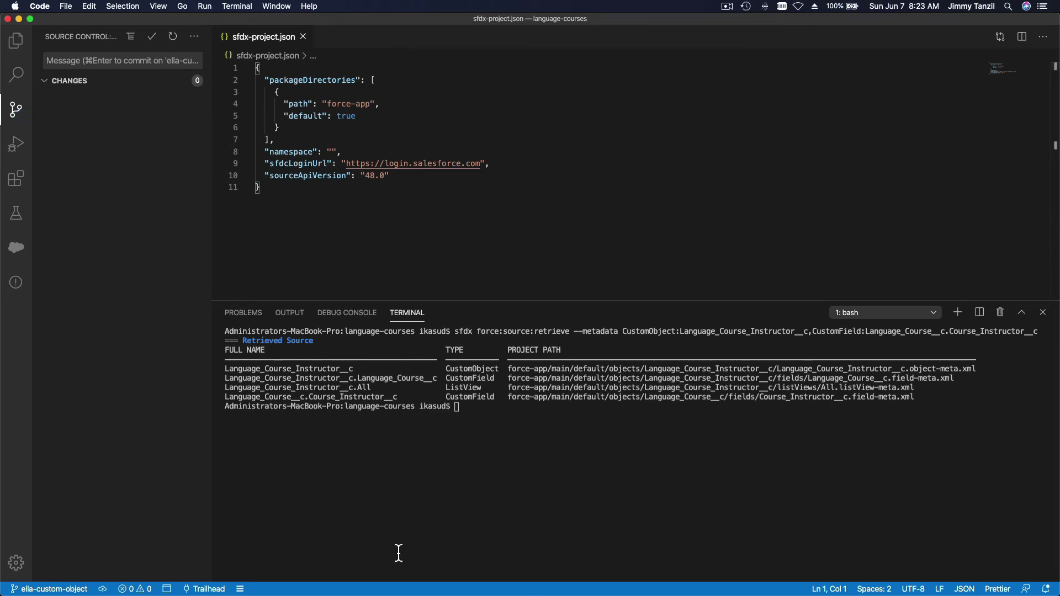
Switch to Trailhead in Chrome and read the Git: Push To instruction and the Review the Code and Create the Trigger sections.
{"action": "mouse_move", "coordinate": [387, 594]}
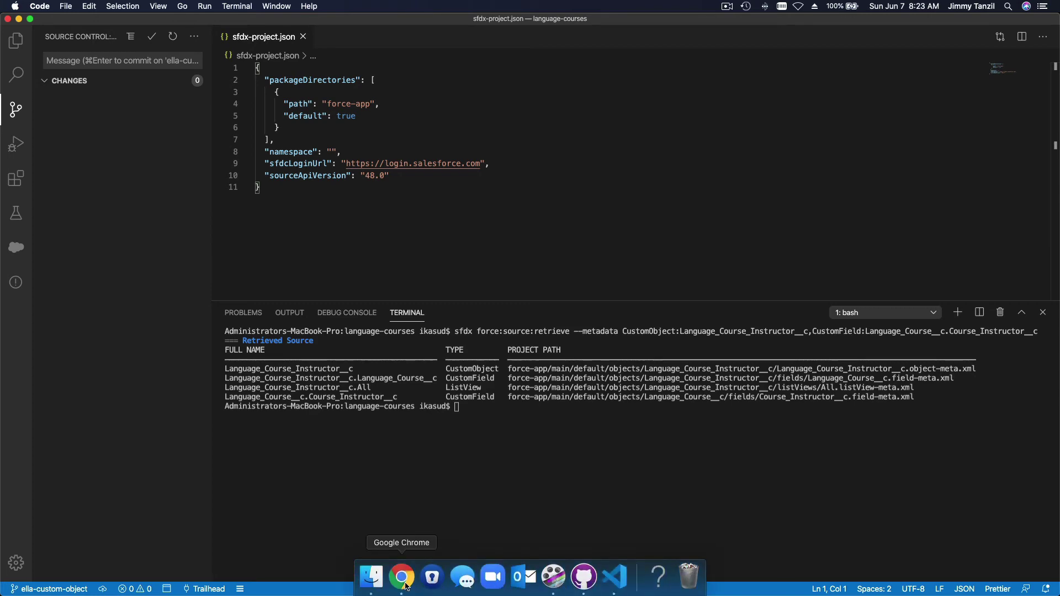
{"action": "left_click", "coordinate": [403, 577]}
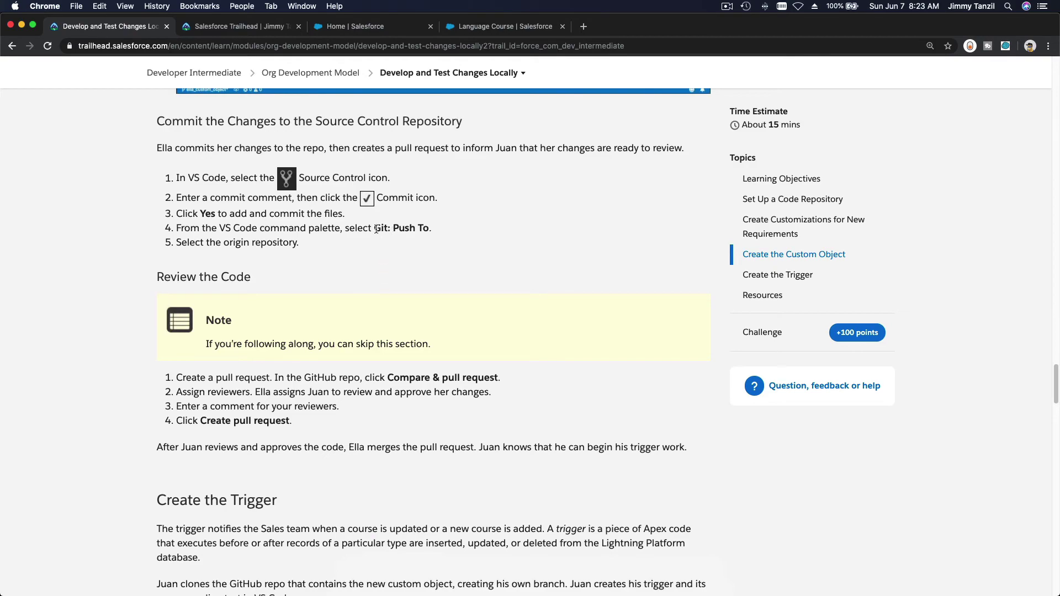
{"action": "scroll", "coordinate": [375, 231], "scroll_direction": "down", "scroll_amount": 1}
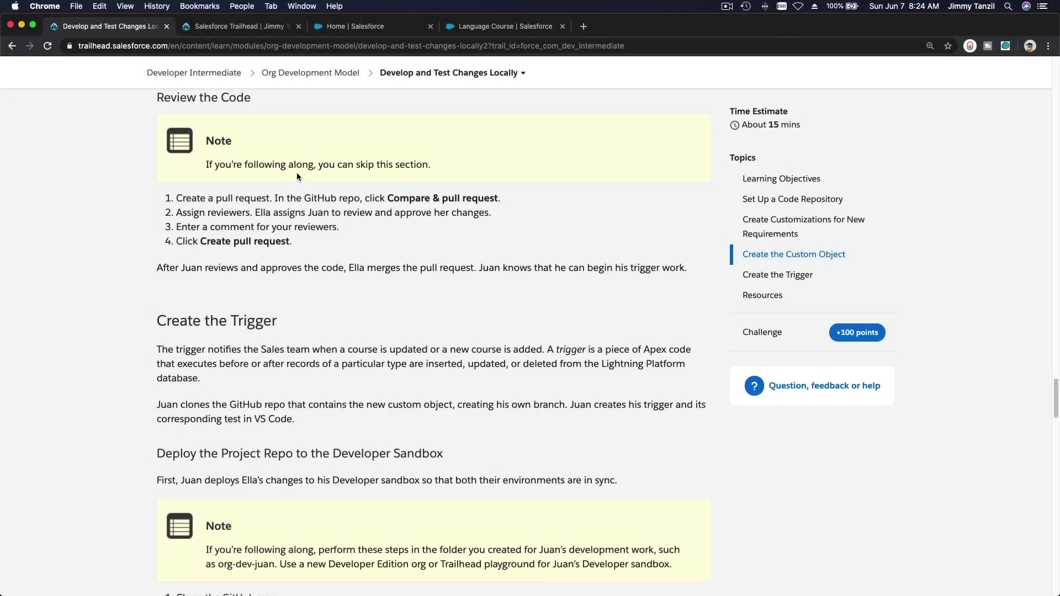
{"action": "left_click_drag", "start_coordinate": [204, 168], "coordinate": [430, 166]}
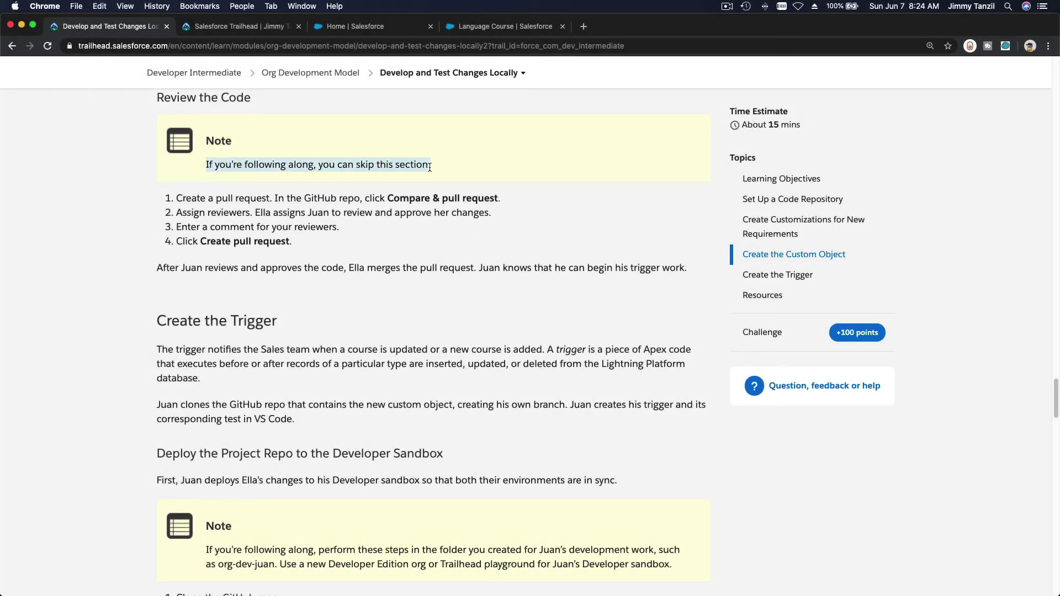
{"action": "left_click", "coordinate": [309, 239]}
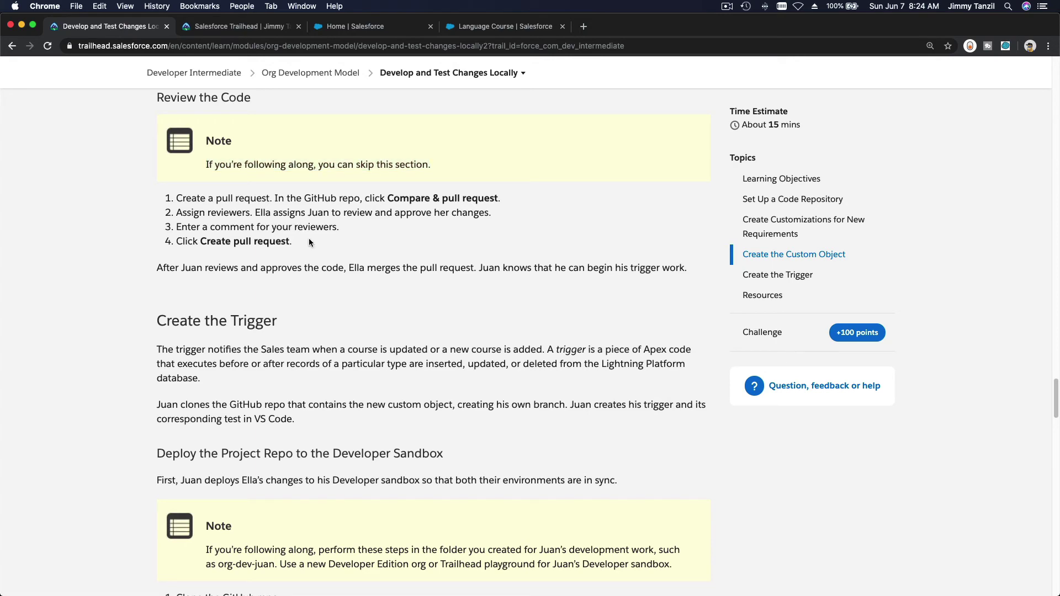
{"action": "scroll", "coordinate": [309, 241], "scroll_direction": "down", "scroll_amount": 3}
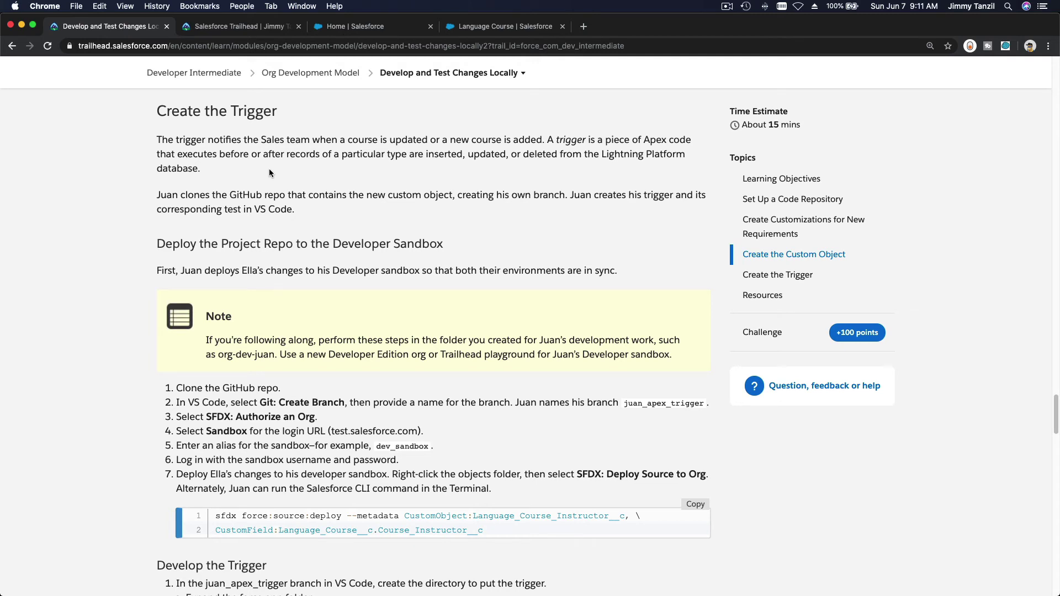
Read the introduction of the Create the Trigger section in the Trailhead unit.
{"action": "scroll", "coordinate": [269, 173], "scroll_direction": "up", "scroll_amount": 1}
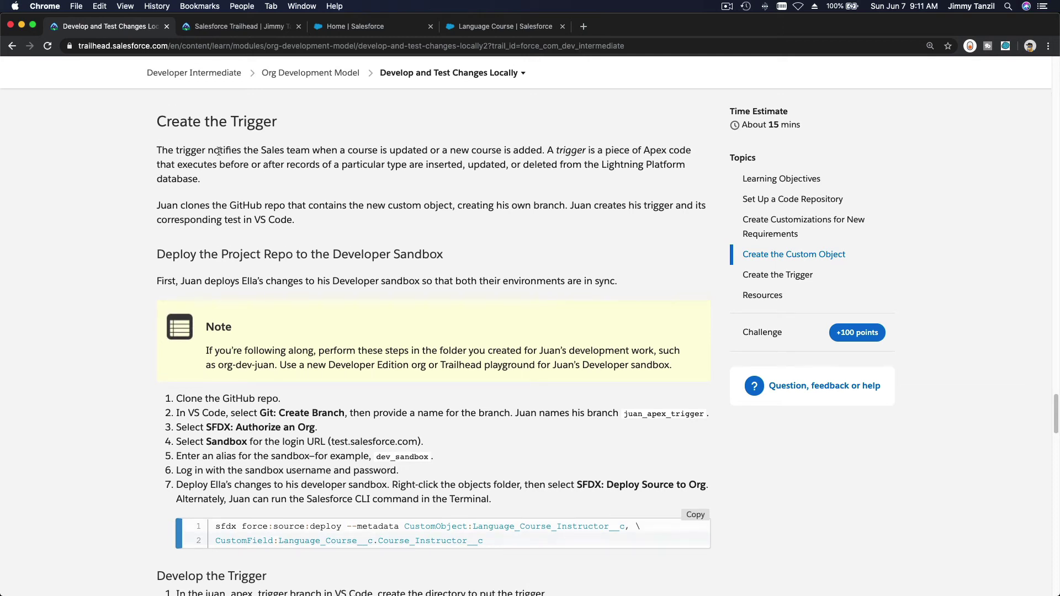
{"action": "scroll", "coordinate": [220, 153], "scroll_direction": "down", "scroll_amount": 1}
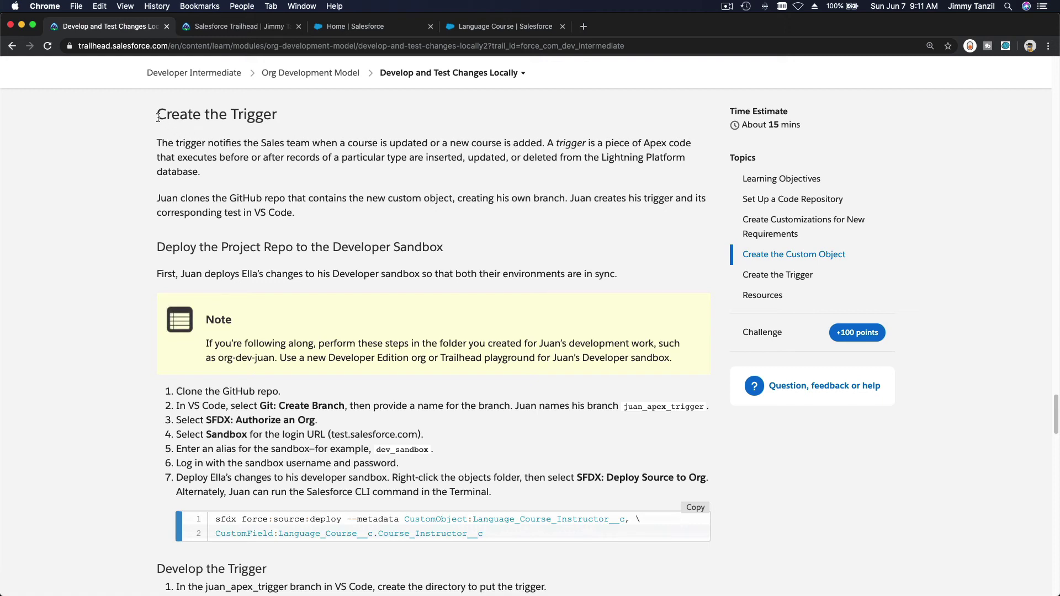
{"action": "left_click_drag", "start_coordinate": [159, 117], "coordinate": [278, 120]}
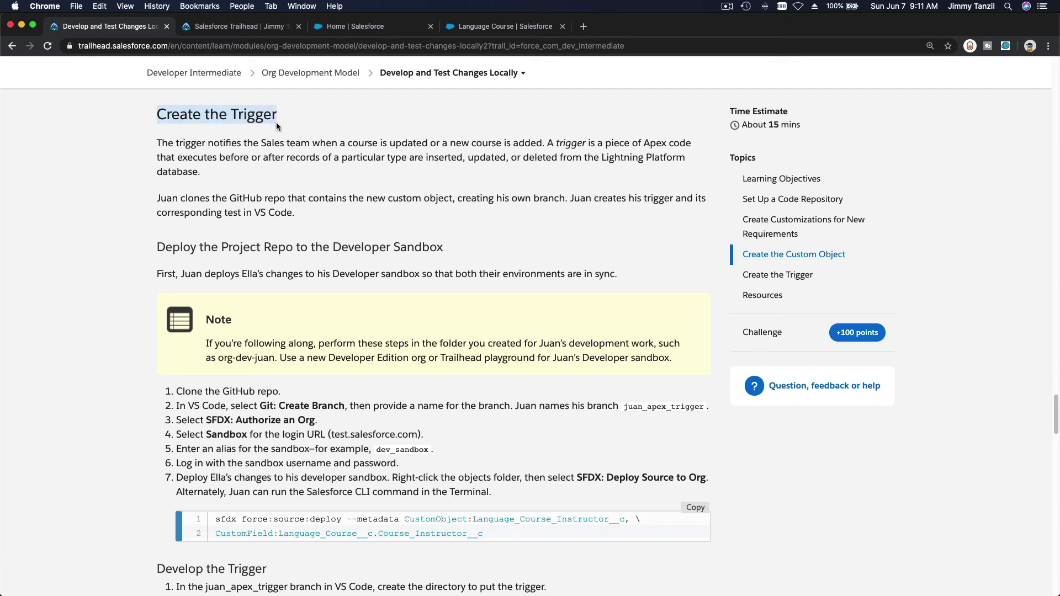
{"action": "left_click", "coordinate": [271, 156]}
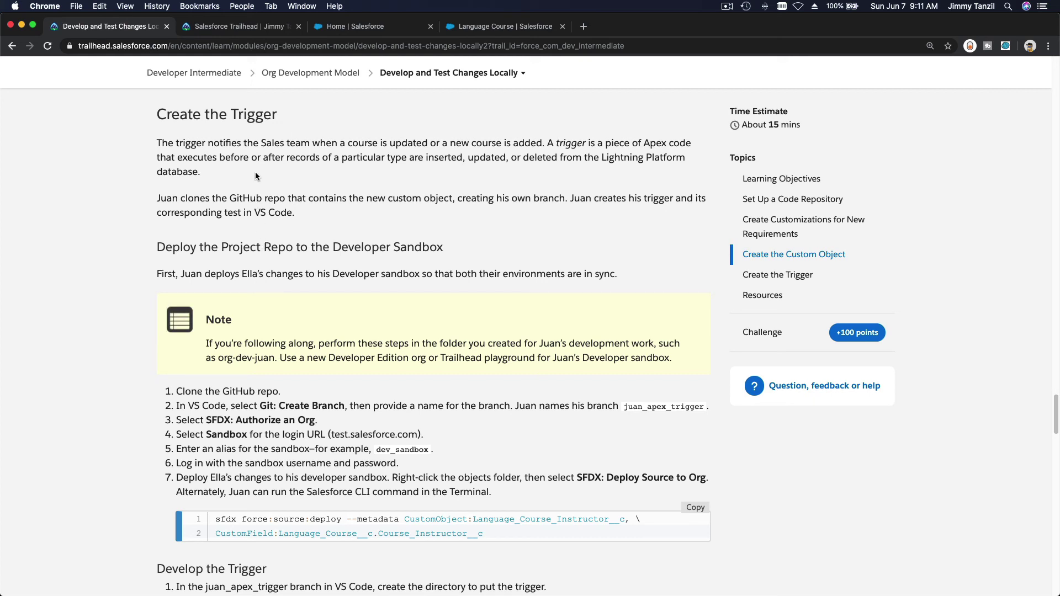
Read the Deploy the Project Repo steps for cloning the repo, creating the juan_apex_trigger branch and authorizing an org with the alias dev_sandbox.
{"action": "scroll", "coordinate": [255, 175], "scroll_direction": "down", "scroll_amount": 5}
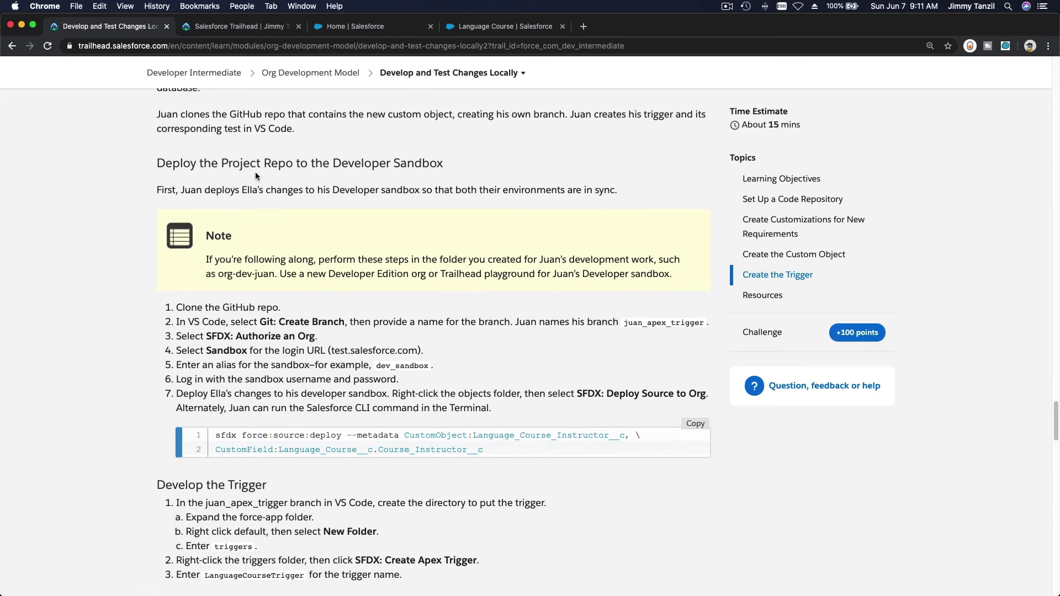
{"action": "scroll", "coordinate": [255, 174], "scroll_direction": "down", "scroll_amount": 1}
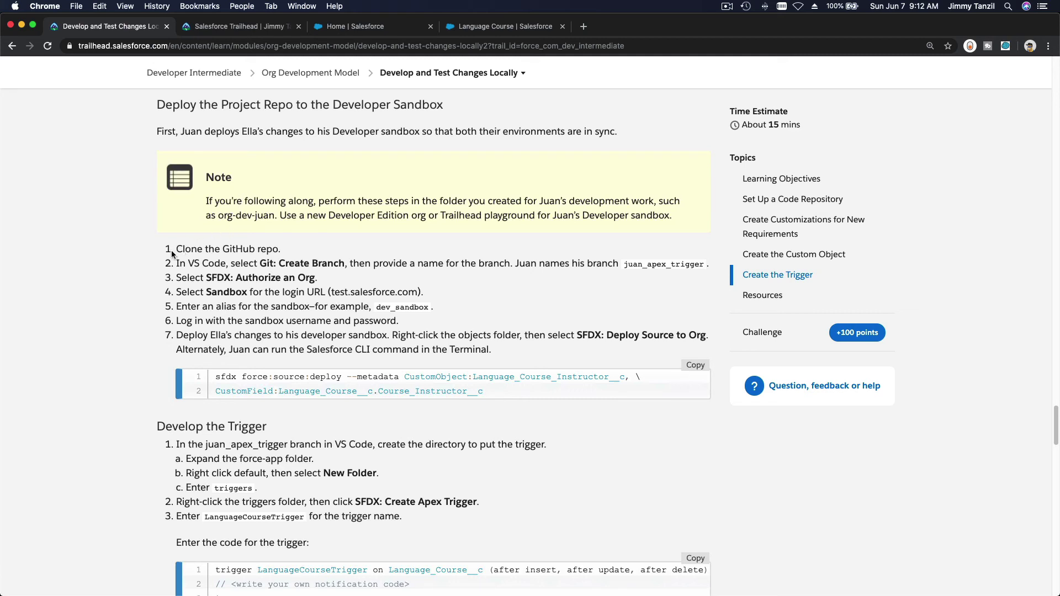
{"action": "left_click_drag", "start_coordinate": [177, 249], "coordinate": [276, 251]}
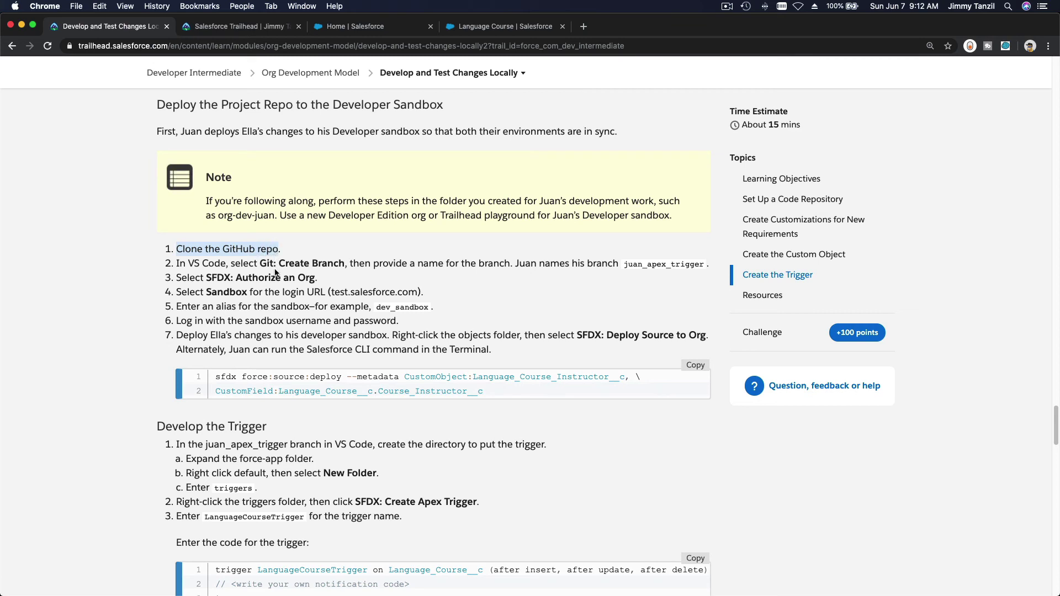
{"action": "left_click_drag", "start_coordinate": [260, 265], "coordinate": [343, 263]}
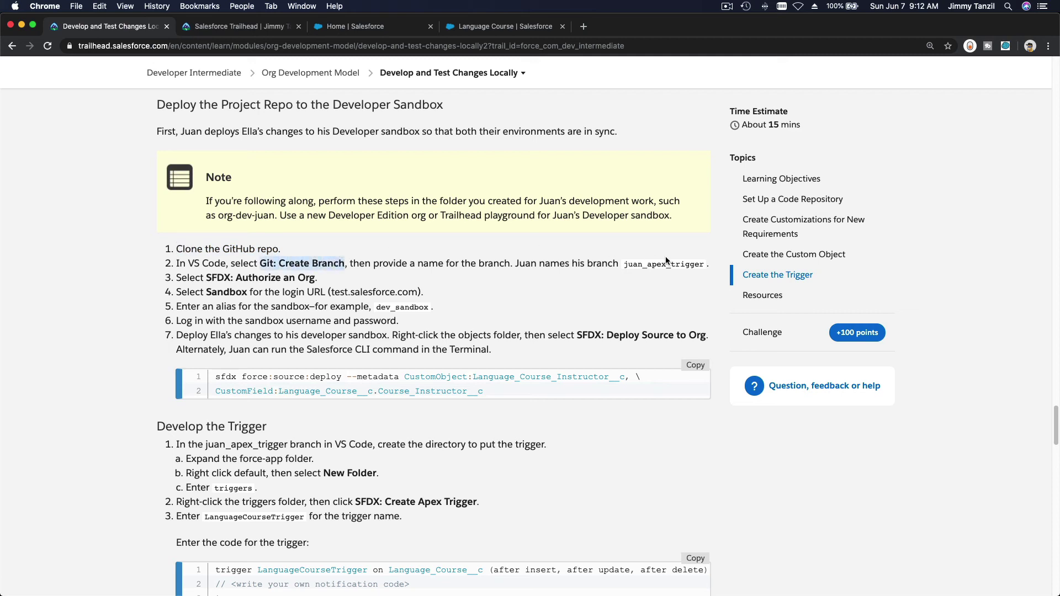
{"action": "left_click", "coordinate": [626, 265]}
{"action": "left_click_drag", "start_coordinate": [625, 265], "coordinate": [703, 262]}
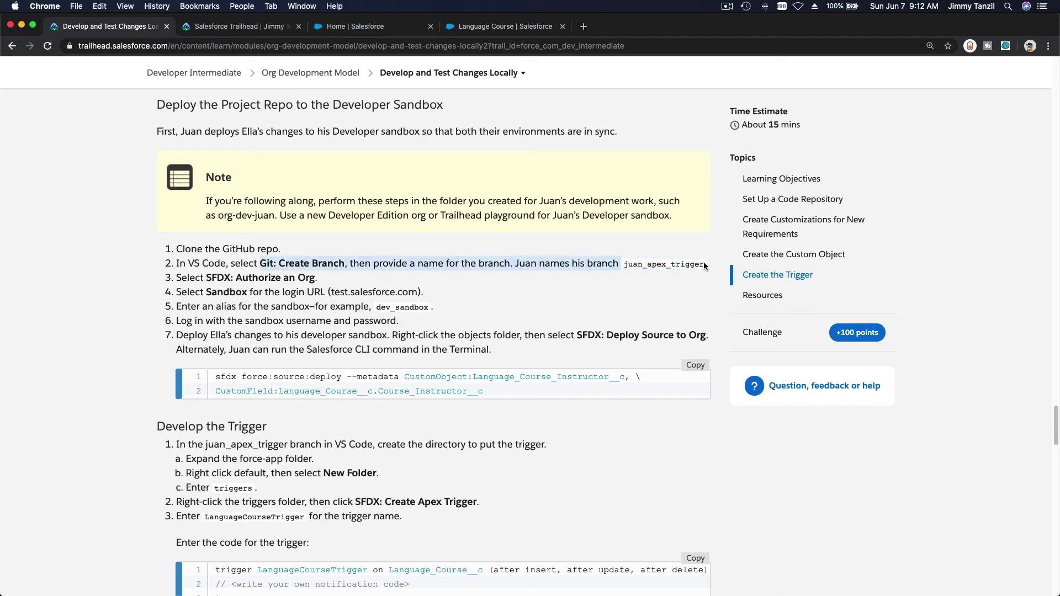
{"action": "left_click", "coordinate": [519, 287]}
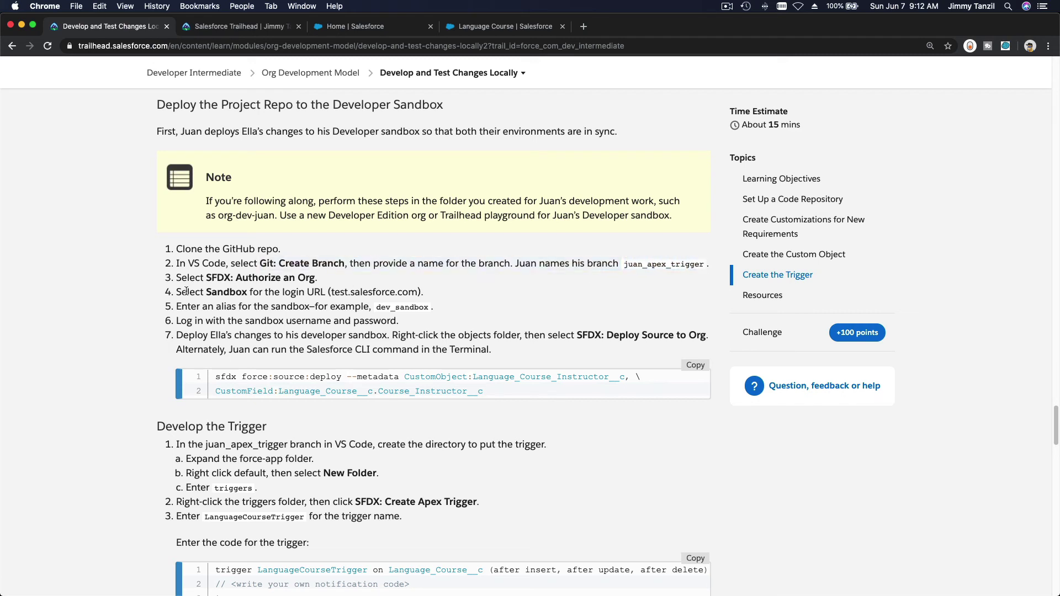
{"action": "left_click_drag", "start_coordinate": [184, 277], "coordinate": [318, 281]}
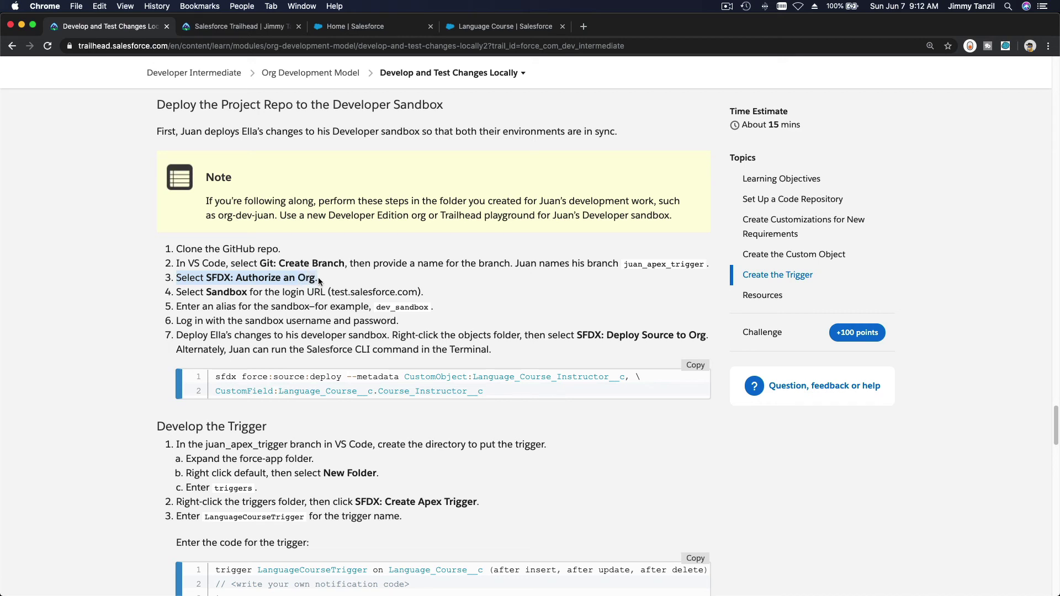
{"action": "scroll", "coordinate": [318, 277], "scroll_direction": "down", "scroll_amount": 1}
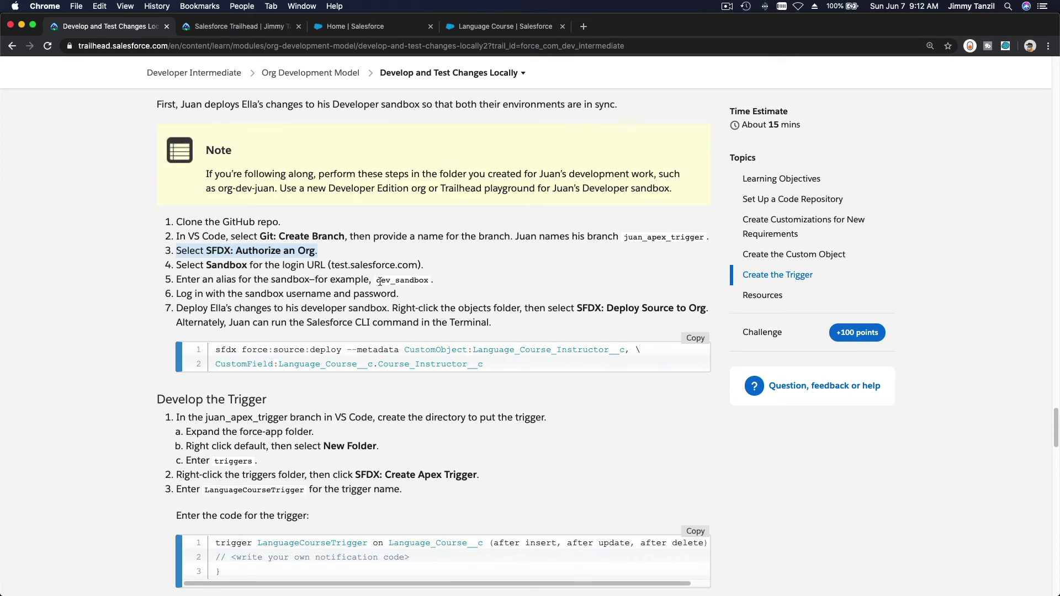
{"action": "left_click_drag", "start_coordinate": [377, 280], "coordinate": [428, 283]}
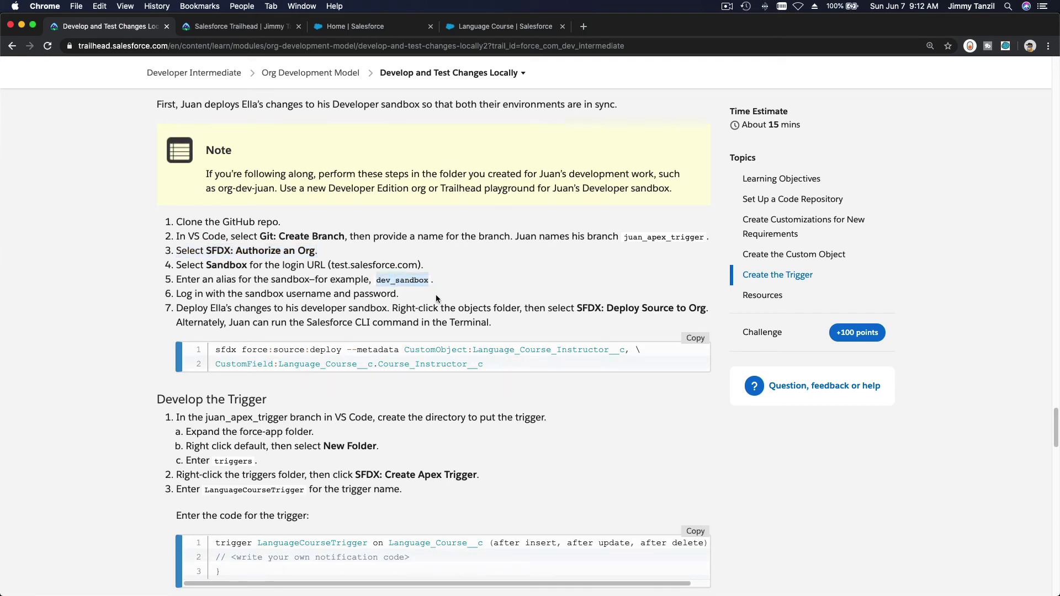
{"action": "left_click", "coordinate": [448, 286]}
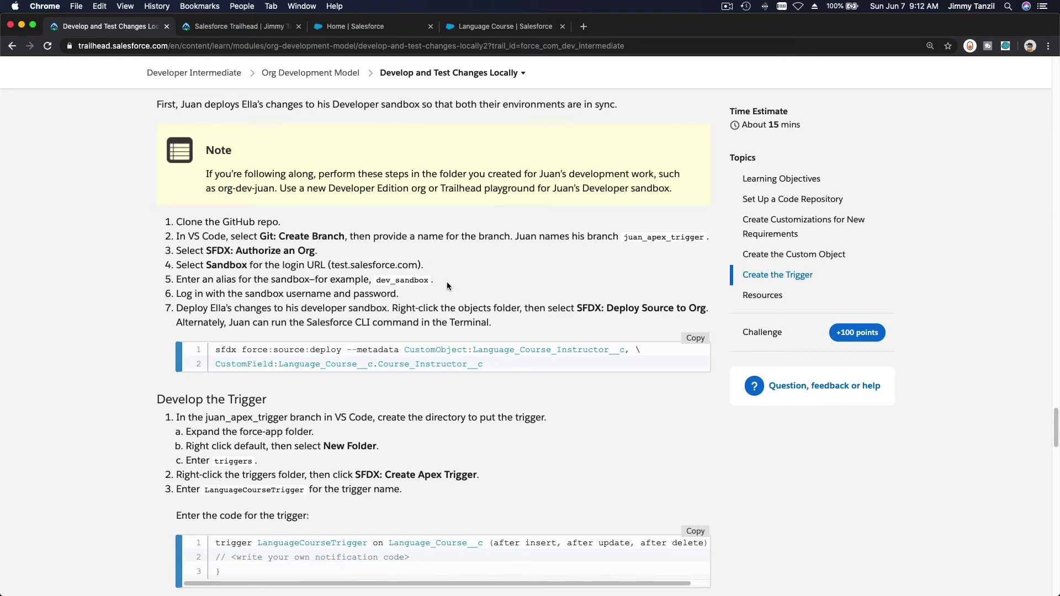
Read the instruction for deploying Ella's changes with SFDX: Deploy Source to Org or the sfdx force:source:deploy metadata command.
{"action": "scroll", "coordinate": [448, 286], "scroll_direction": "down", "scroll_amount": 2}
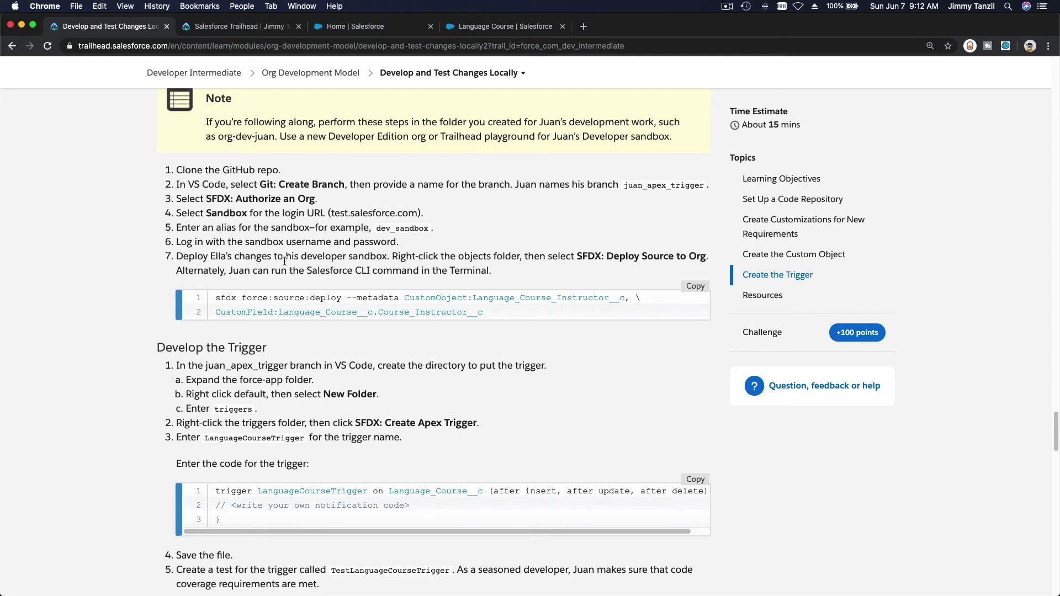
{"action": "scroll", "coordinate": [284, 262], "scroll_direction": "down", "scroll_amount": 2}
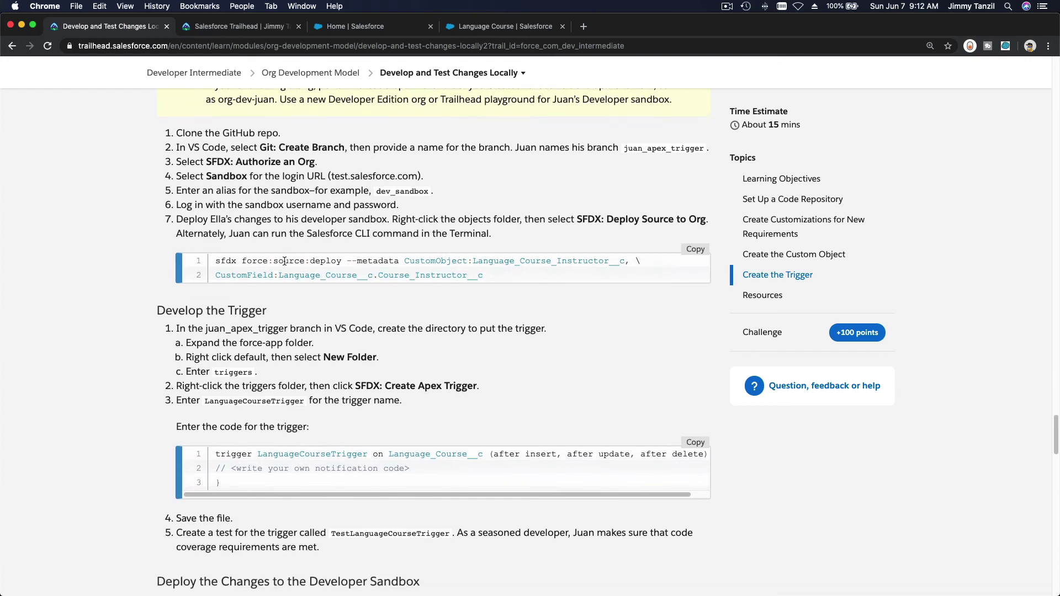
{"action": "scroll", "coordinate": [285, 262], "scroll_direction": "down", "scroll_amount": 1}
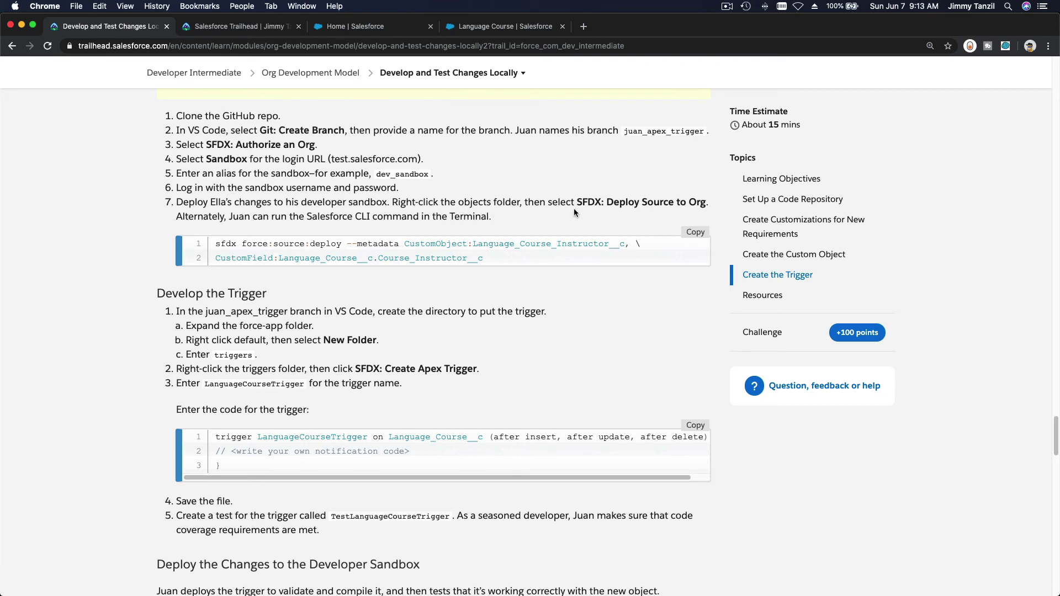
{"action": "left_click_drag", "start_coordinate": [576, 202], "coordinate": [705, 205]}
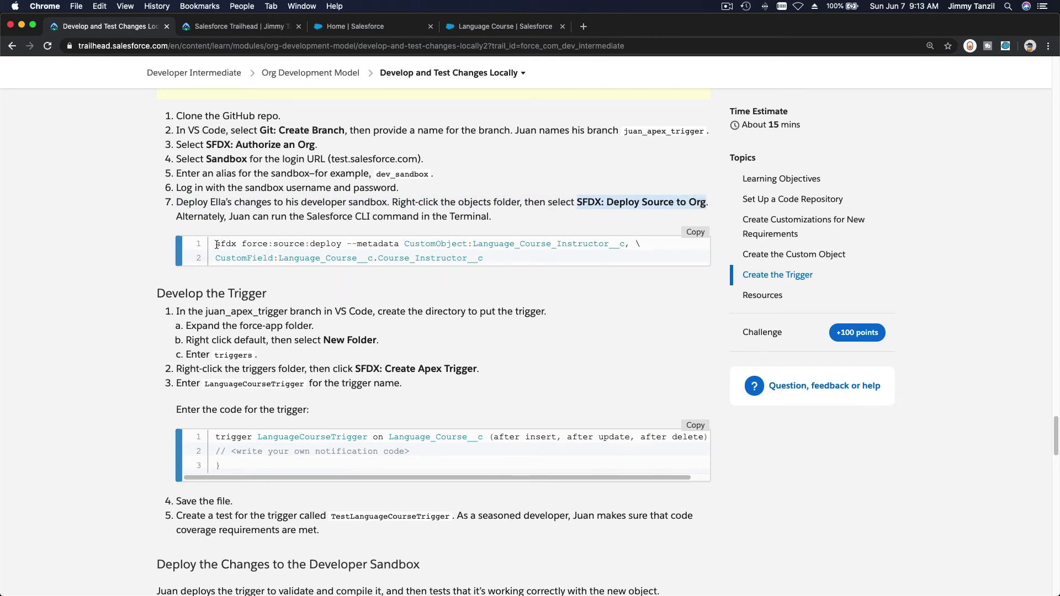
{"action": "left_click_drag", "start_coordinate": [216, 245], "coordinate": [484, 264]}
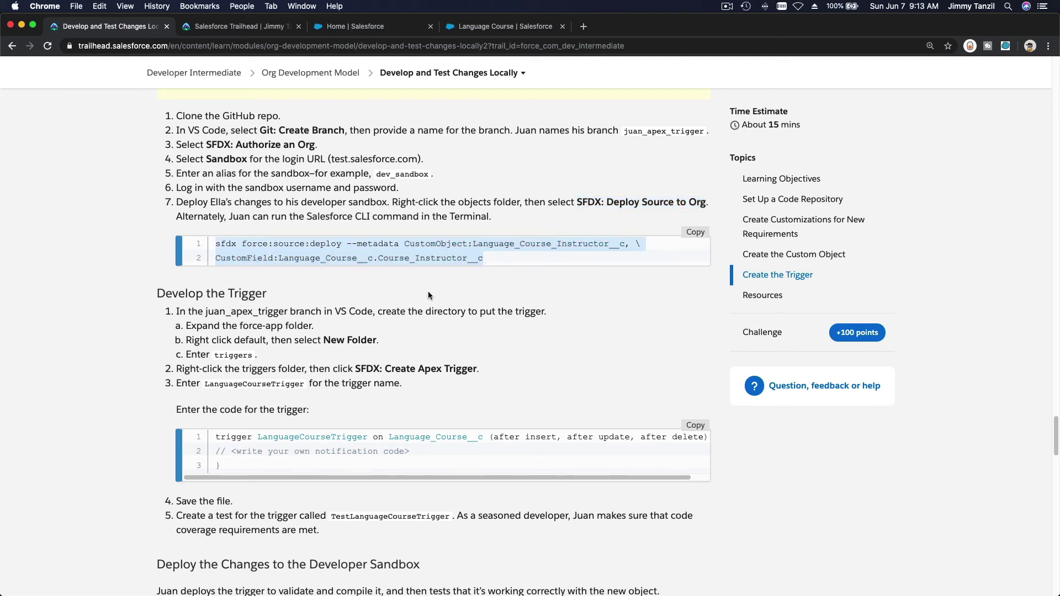
Read the Develop the Trigger steps for creating the triggers folder, the LanguageCourseTrigger code and its test.
{"action": "scroll", "coordinate": [429, 290], "scroll_direction": "down", "scroll_amount": 3}
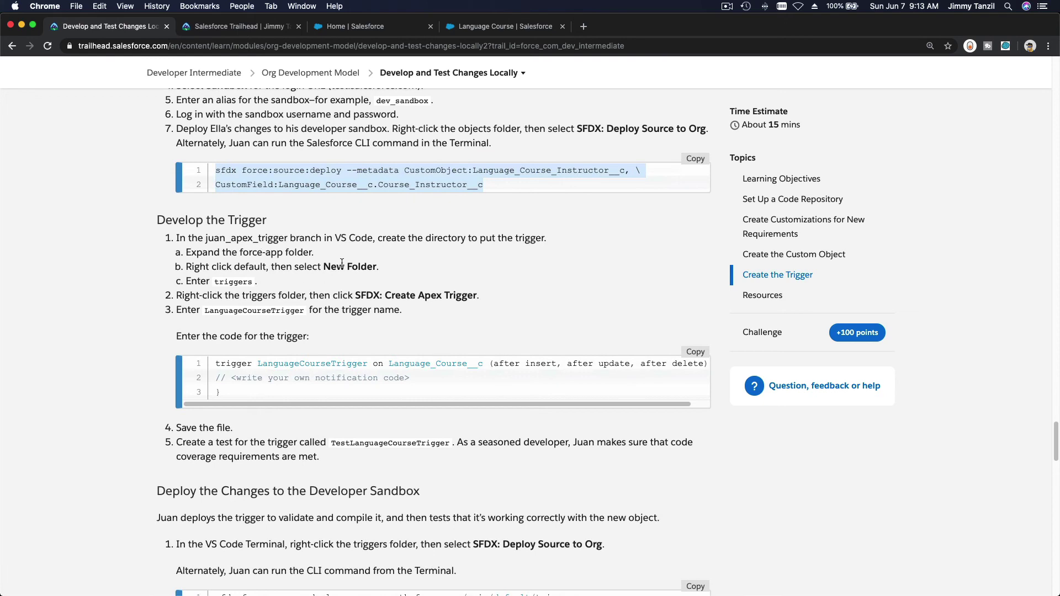
{"action": "left_click", "coordinate": [331, 252]}
{"action": "scroll", "coordinate": [332, 252], "scroll_direction": "down", "scroll_amount": 2}
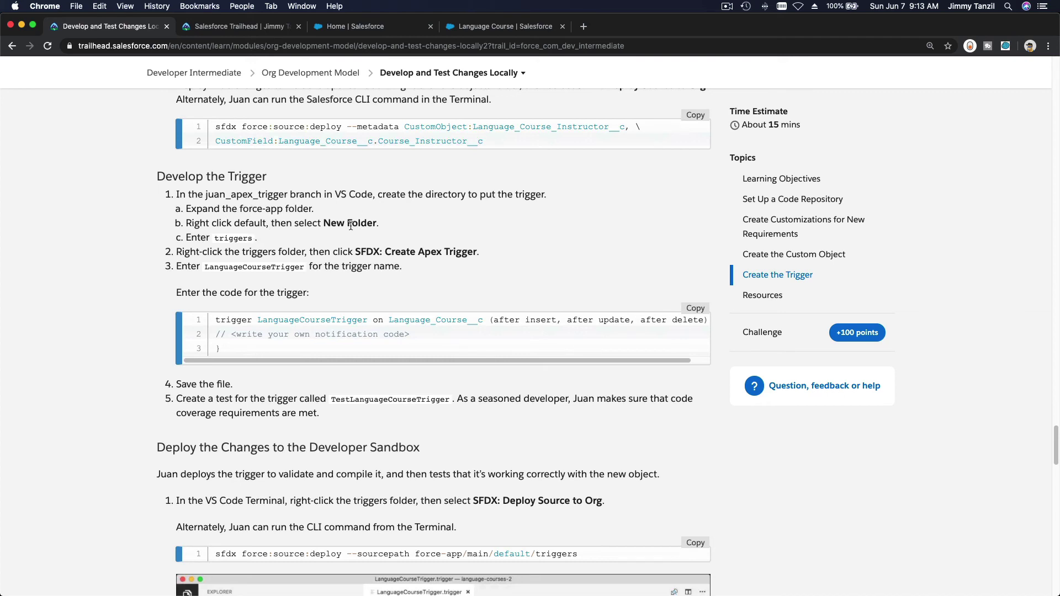
{"action": "scroll", "coordinate": [249, 242], "scroll_direction": "down", "scroll_amount": 1}
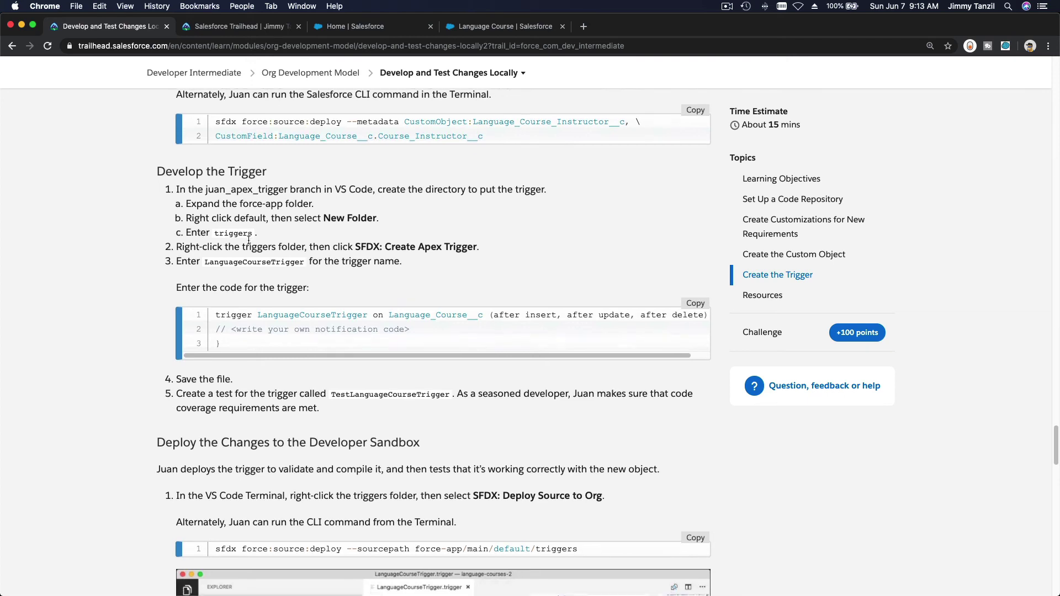
{"action": "scroll", "coordinate": [249, 241], "scroll_direction": "down", "scroll_amount": 2}
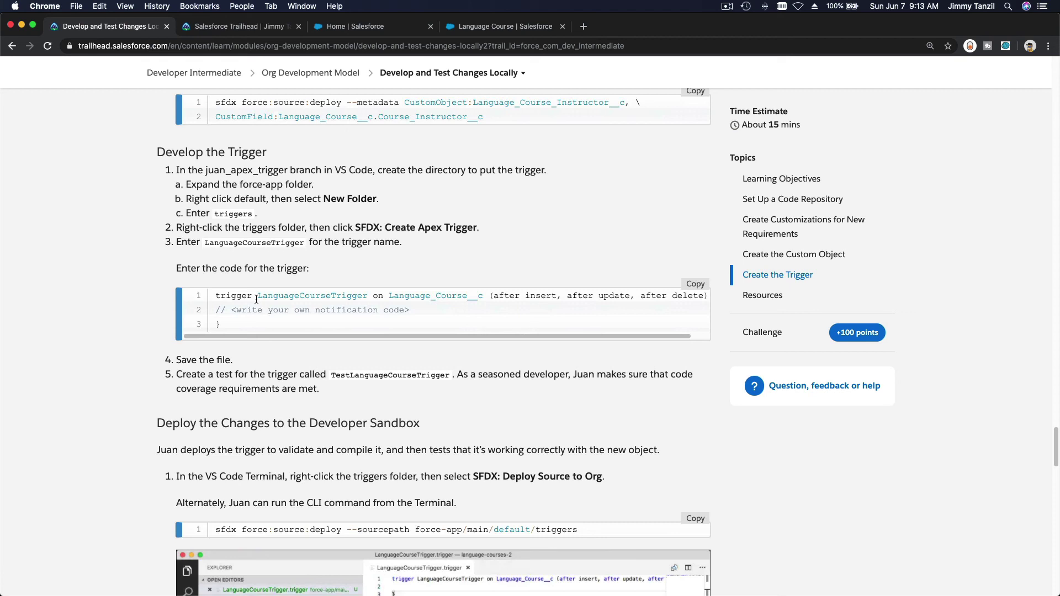
{"action": "scroll", "coordinate": [239, 360], "scroll_direction": "down", "scroll_amount": 1}
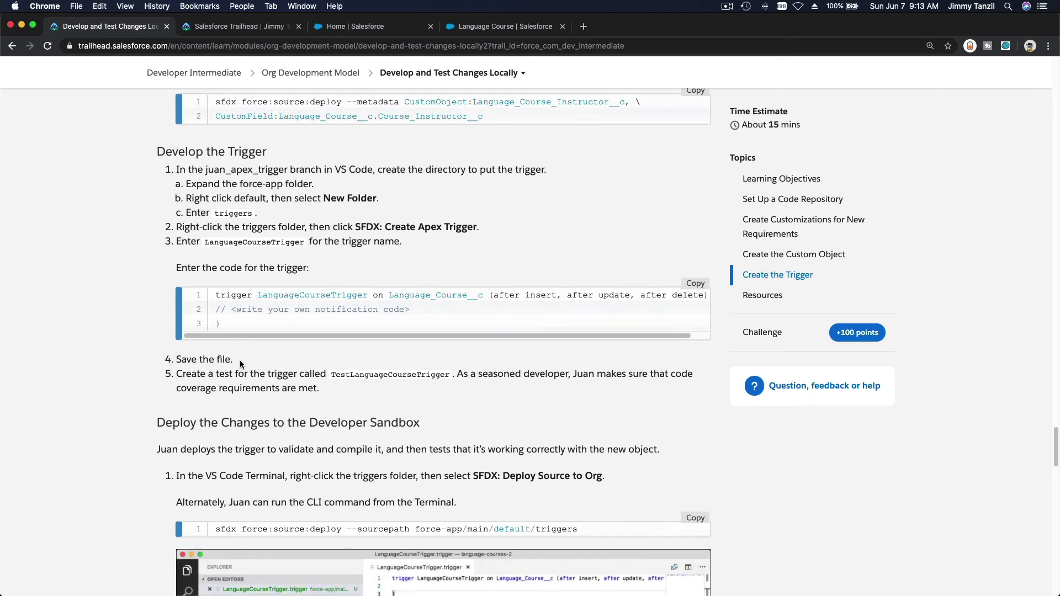
Read how to deploy the trigger to the developer sandbox, including the force-app/main/default/triggers source path in the CLI command.
{"action": "scroll", "coordinate": [298, 348], "scroll_direction": "down", "scroll_amount": 2}
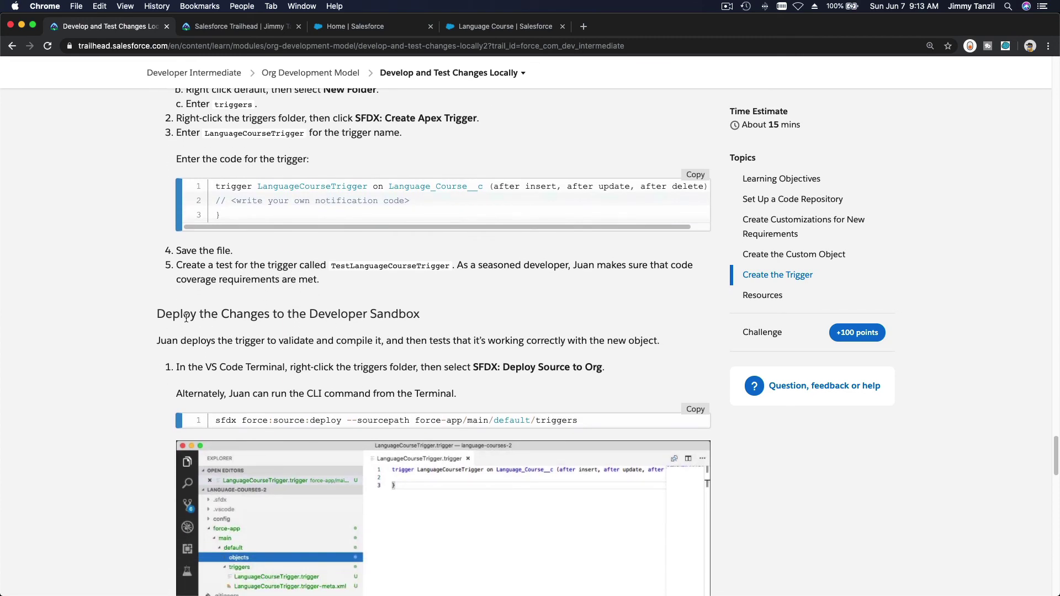
{"action": "triple_click", "coordinate": [224, 313]}
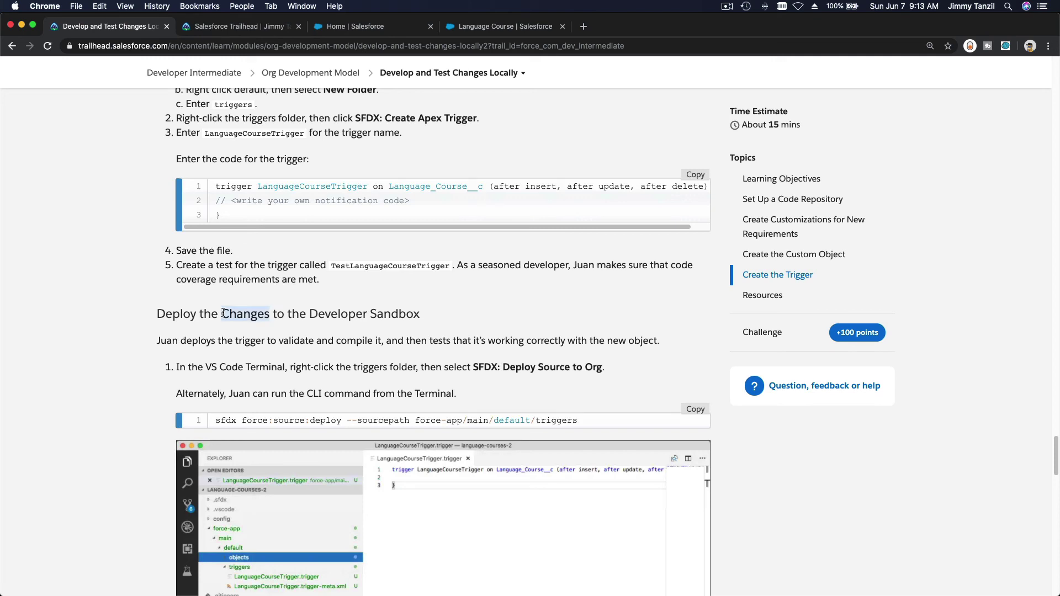
{"action": "scroll", "coordinate": [223, 313], "scroll_direction": "down", "scroll_amount": 4}
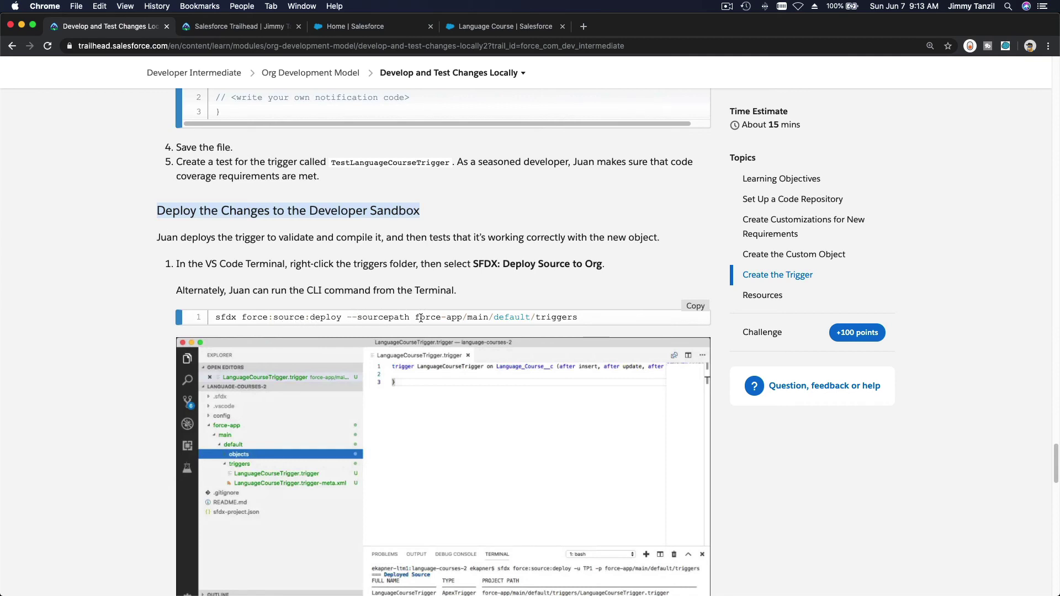
{"action": "left_click_drag", "start_coordinate": [415, 317], "coordinate": [572, 317]}
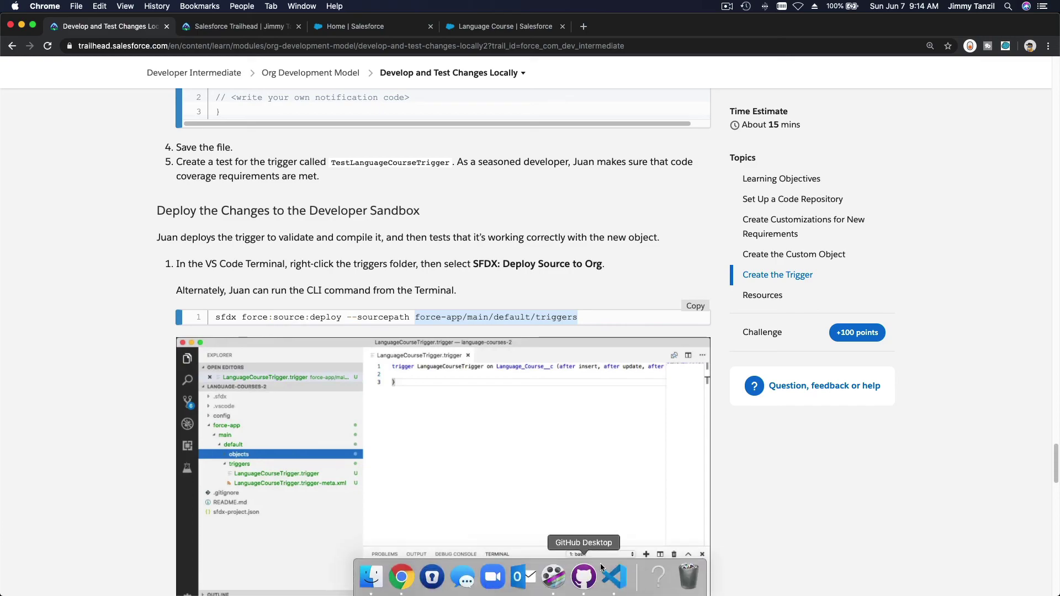
Check the language-courses project in Visual Studio Code, and the Language Course fields and Trailhead playground list in Chrome.
{"action": "left_click", "coordinate": [620, 572]}
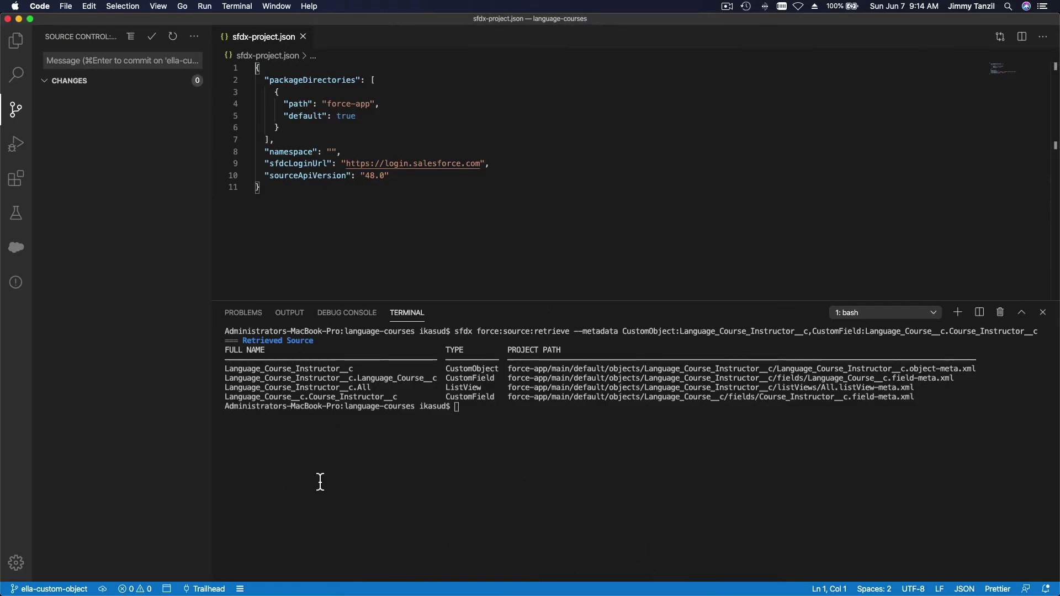
{"action": "left_click", "coordinate": [402, 577]}
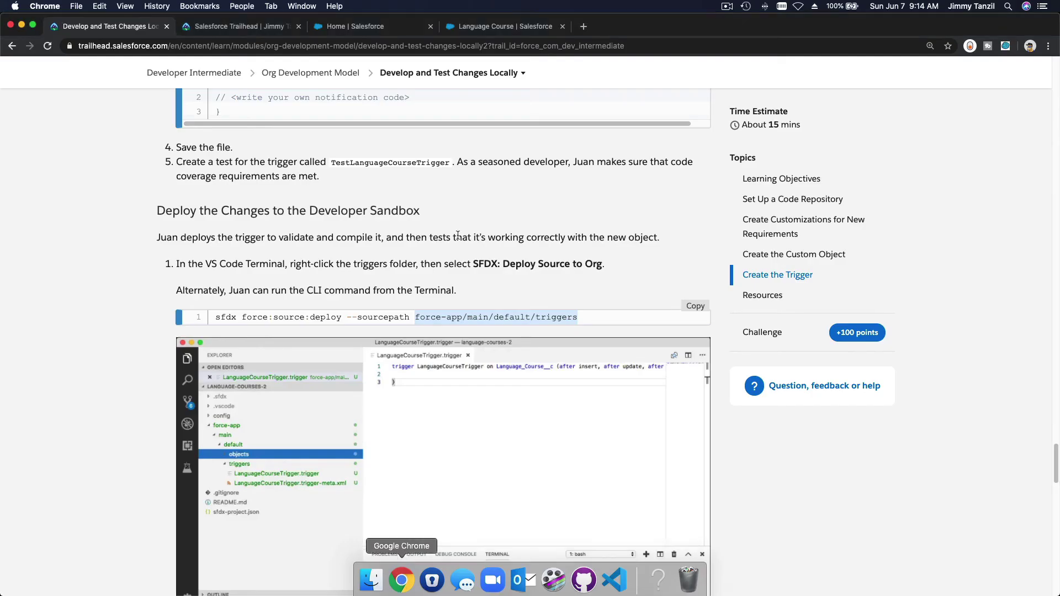
{"action": "left_click", "coordinate": [496, 28]}
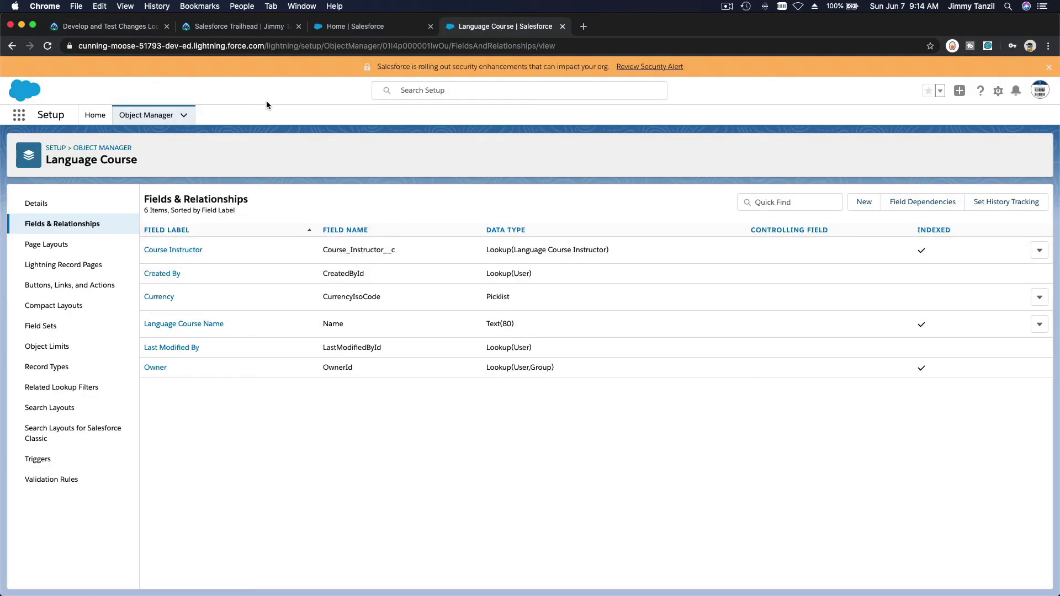
{"action": "left_click", "coordinate": [241, 27]}
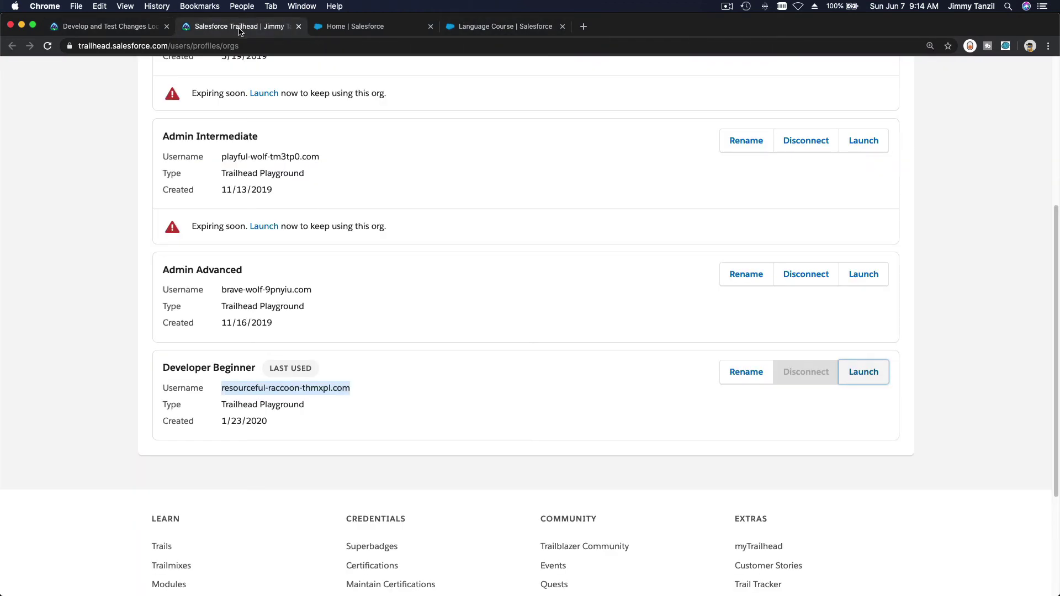
Return to the Develop and Test Changes Locally unit and review the trigger deployment example and the change list table.
{"action": "left_click", "coordinate": [105, 27]}
{"action": "scroll", "coordinate": [441, 307], "scroll_direction": "down", "scroll_amount": 3}
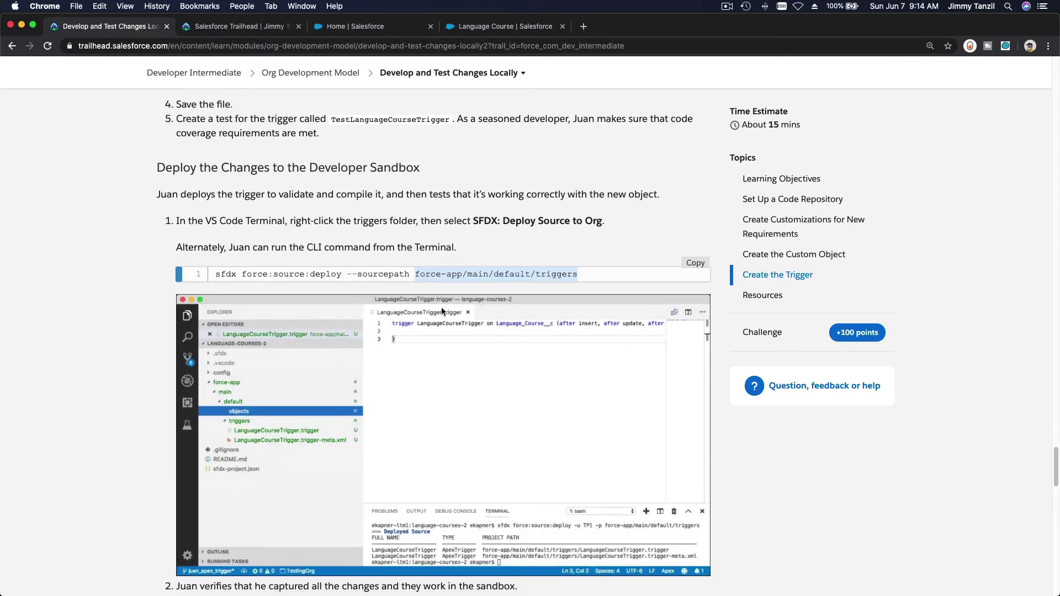
{"action": "scroll", "coordinate": [442, 311], "scroll_direction": "down", "scroll_amount": 8}
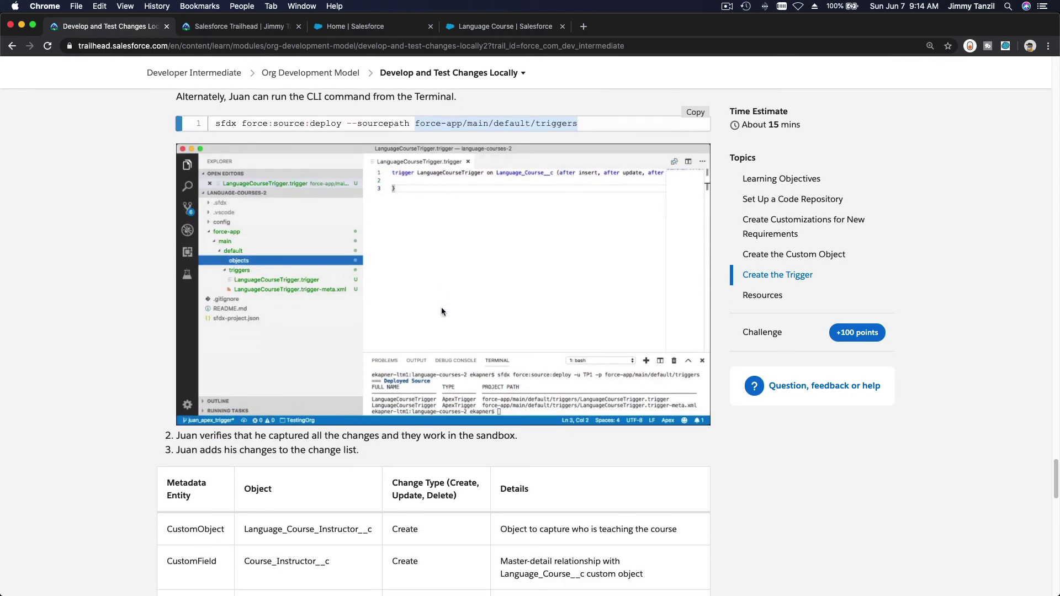
{"action": "scroll", "coordinate": [441, 311], "scroll_direction": "down", "scroll_amount": 10}
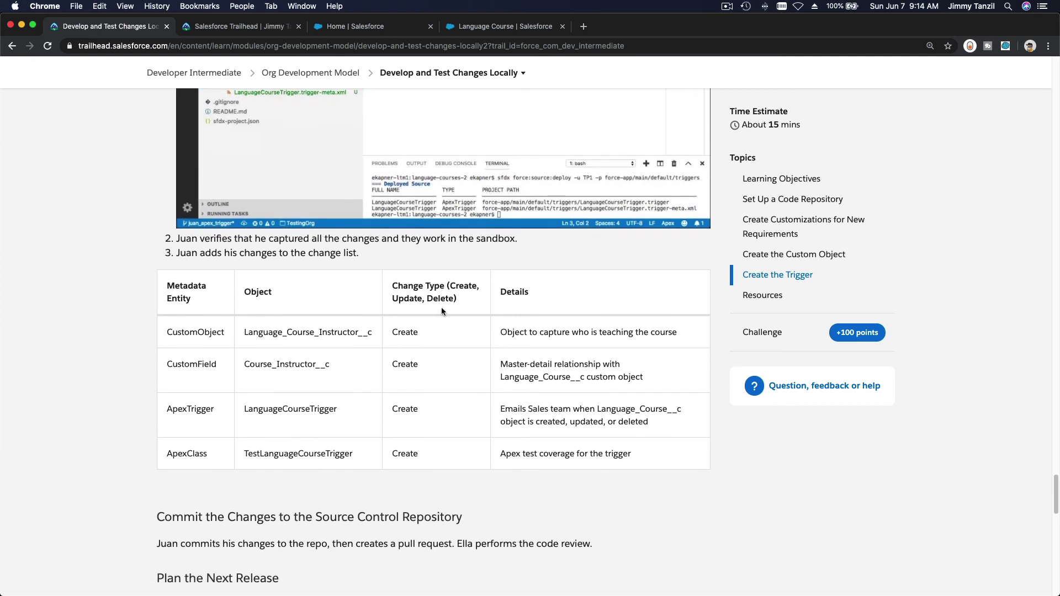
Read the Commit the Changes to the Source Control Repository and Plan the Next Release sections, through to the Resources list.
{"action": "scroll", "coordinate": [442, 311], "scroll_direction": "down", "scroll_amount": 4}
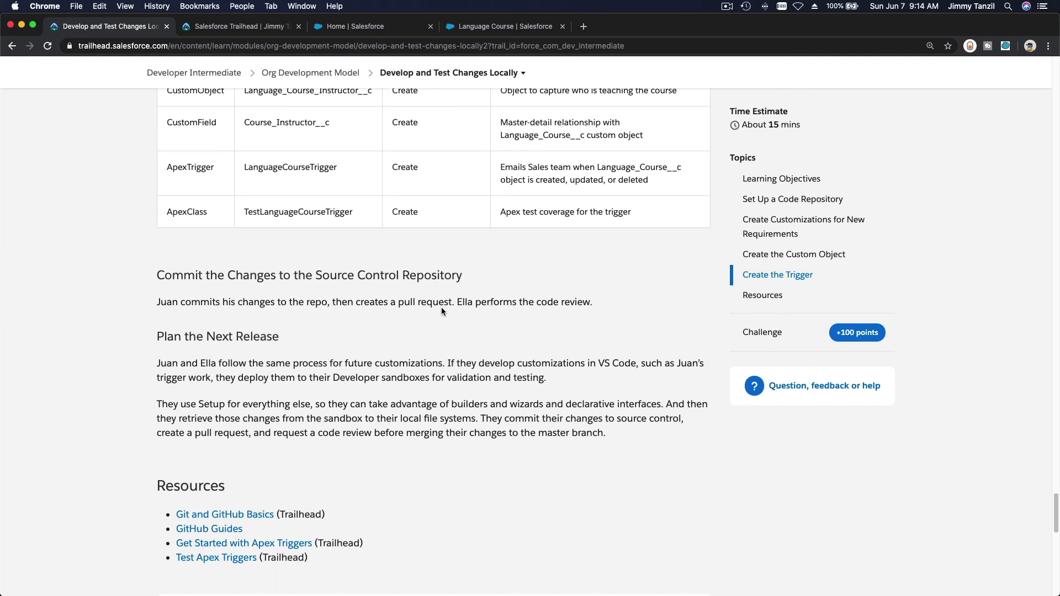
{"action": "scroll", "coordinate": [442, 311], "scroll_direction": "down", "scroll_amount": 1}
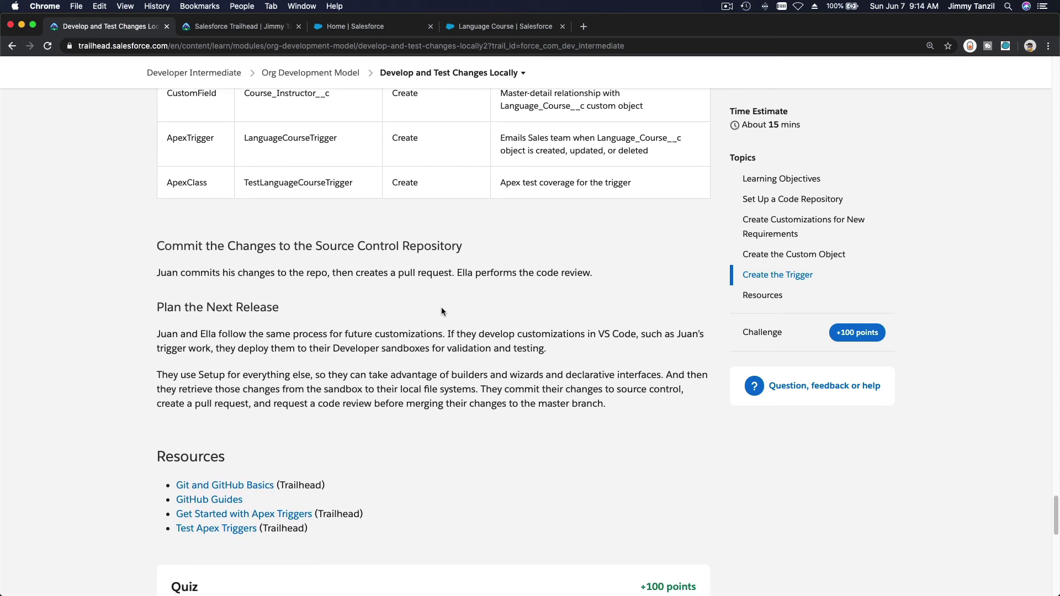
{"action": "scroll", "coordinate": [441, 311], "scroll_direction": "down", "scroll_amount": 2}
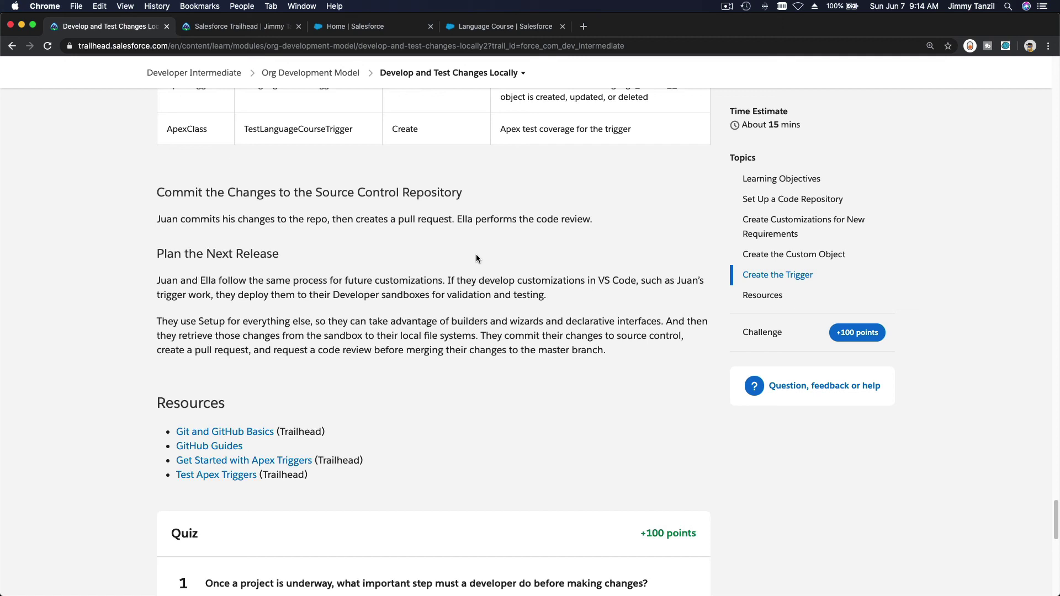
{"action": "scroll", "coordinate": [476, 255], "scroll_direction": "down", "scroll_amount": 1}
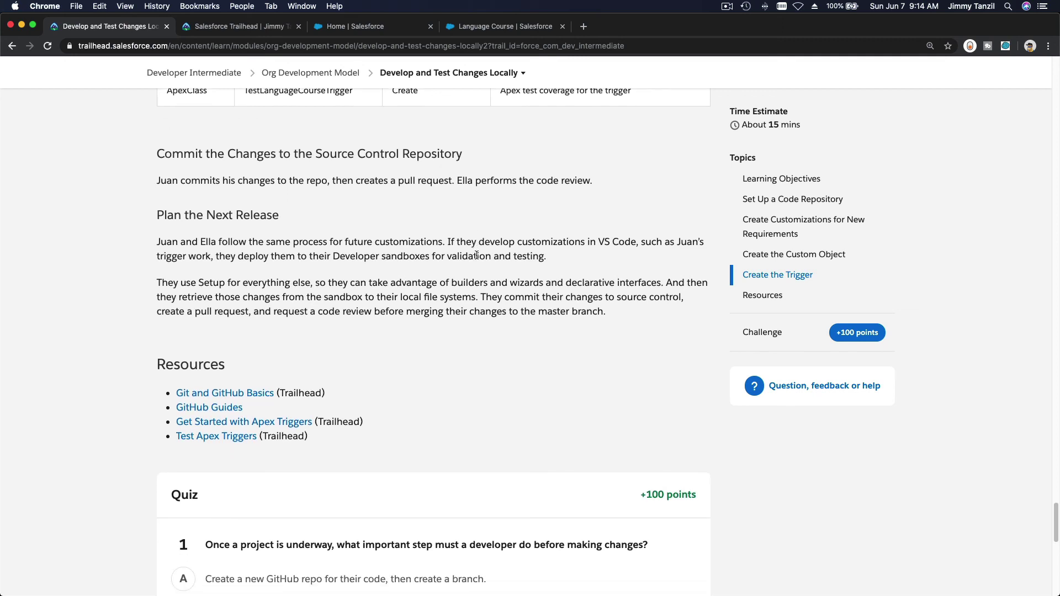
{"action": "scroll", "coordinate": [476, 255], "scroll_direction": "down", "scroll_amount": 1}
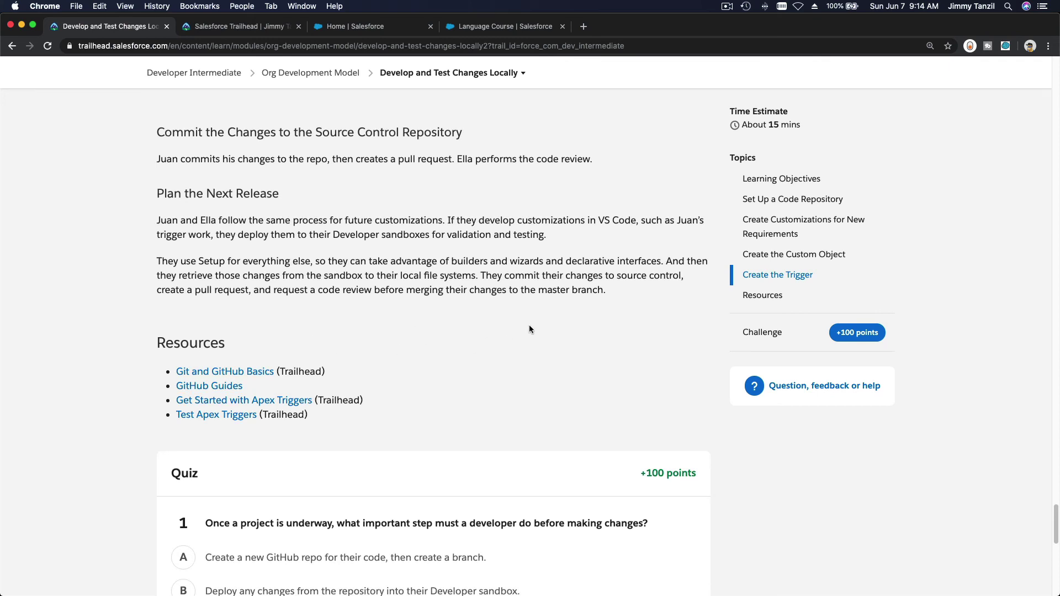
{"action": "scroll", "coordinate": [529, 329], "scroll_direction": "down", "scroll_amount": 1}
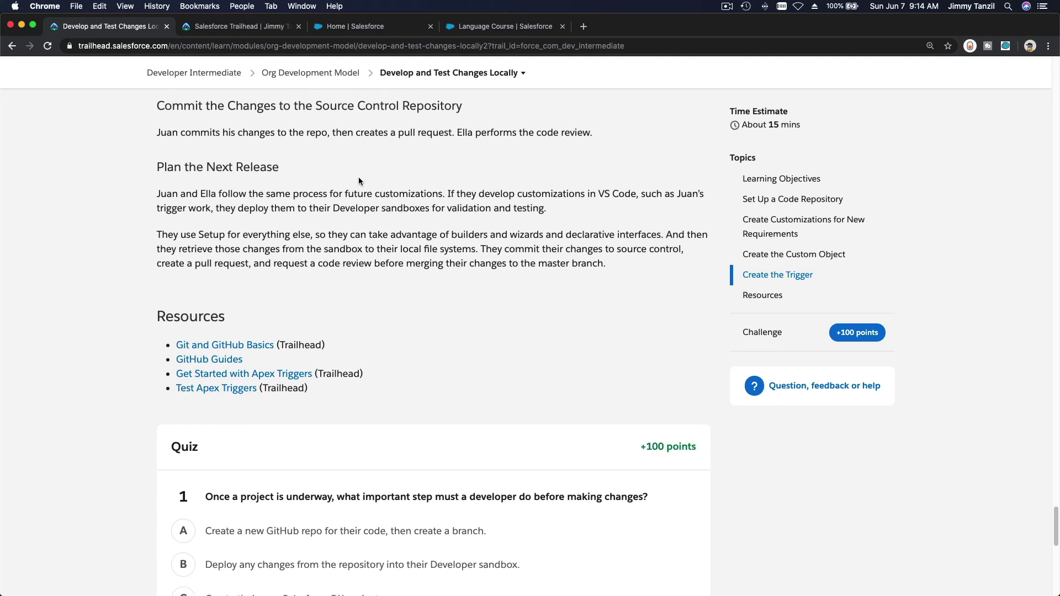
{"action": "scroll", "coordinate": [359, 177], "scroll_direction": "up", "scroll_amount": 3}
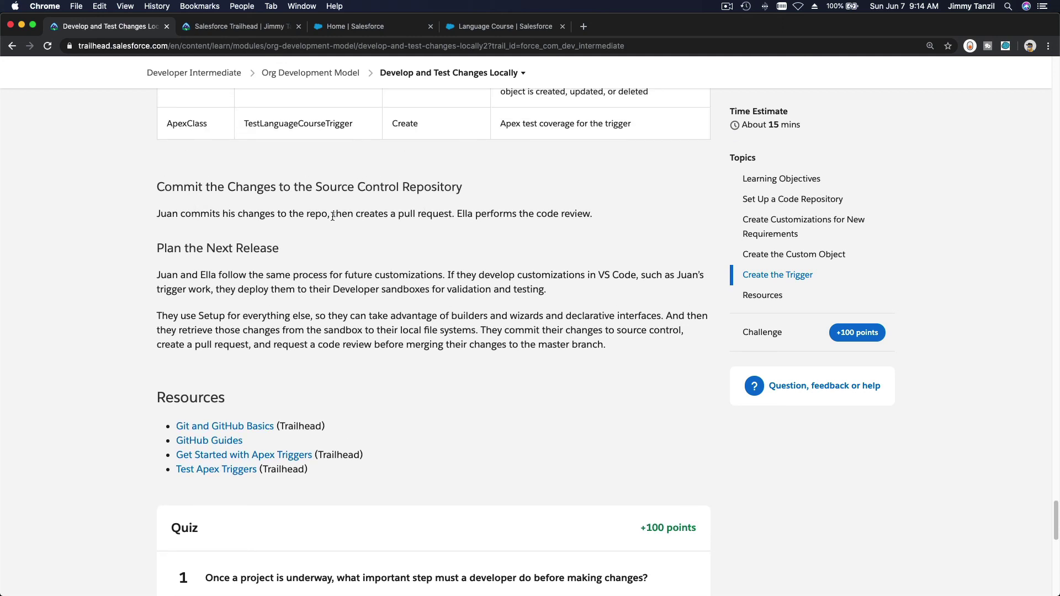
{"action": "scroll", "coordinate": [246, 254], "scroll_direction": "down", "scroll_amount": 1}
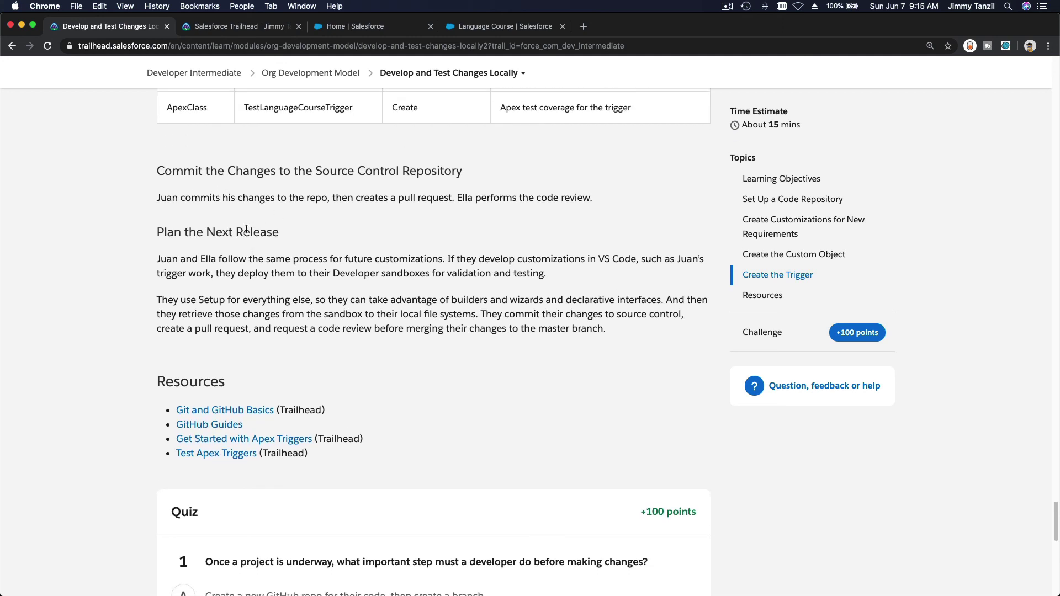
{"action": "triple_click", "coordinate": [247, 230]}
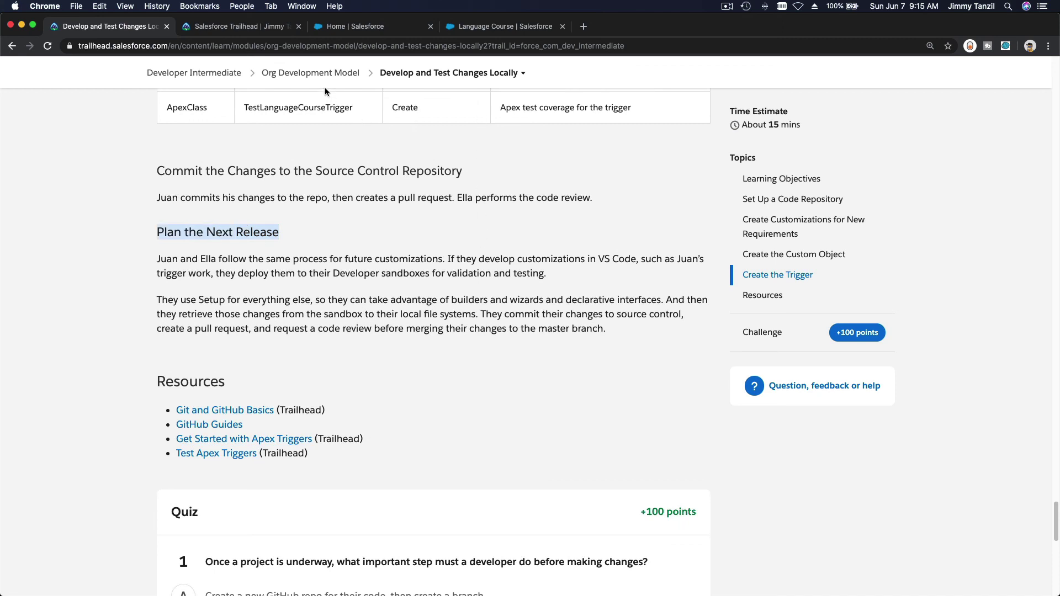
{"action": "left_click", "coordinate": [382, 246]}
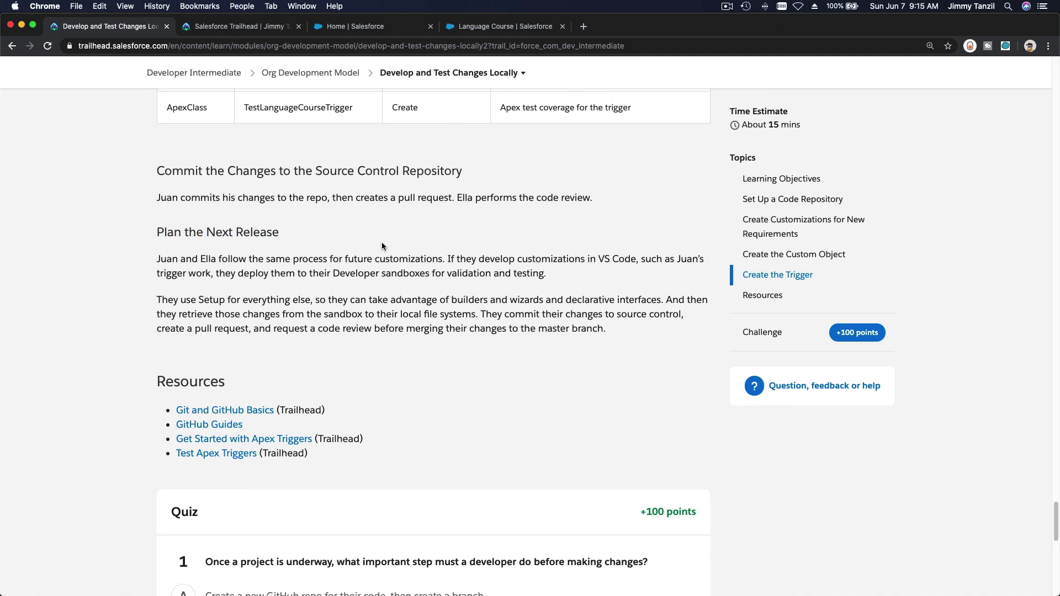
{"action": "scroll", "coordinate": [382, 246], "scroll_direction": "down", "scroll_amount": 5}
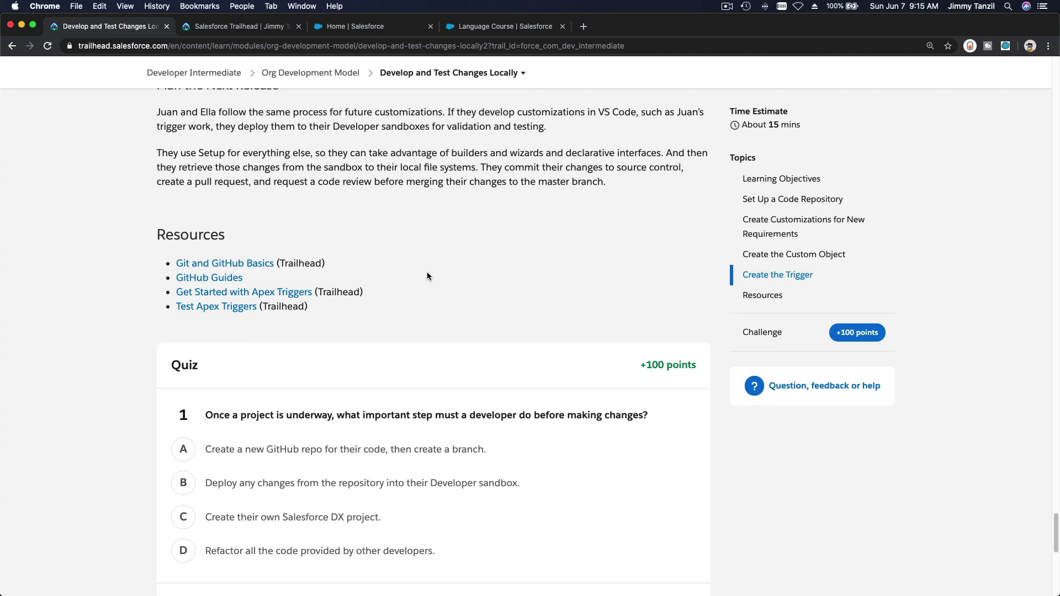
{"action": "scroll", "coordinate": [426, 273], "scroll_direction": "down", "scroll_amount": 1}
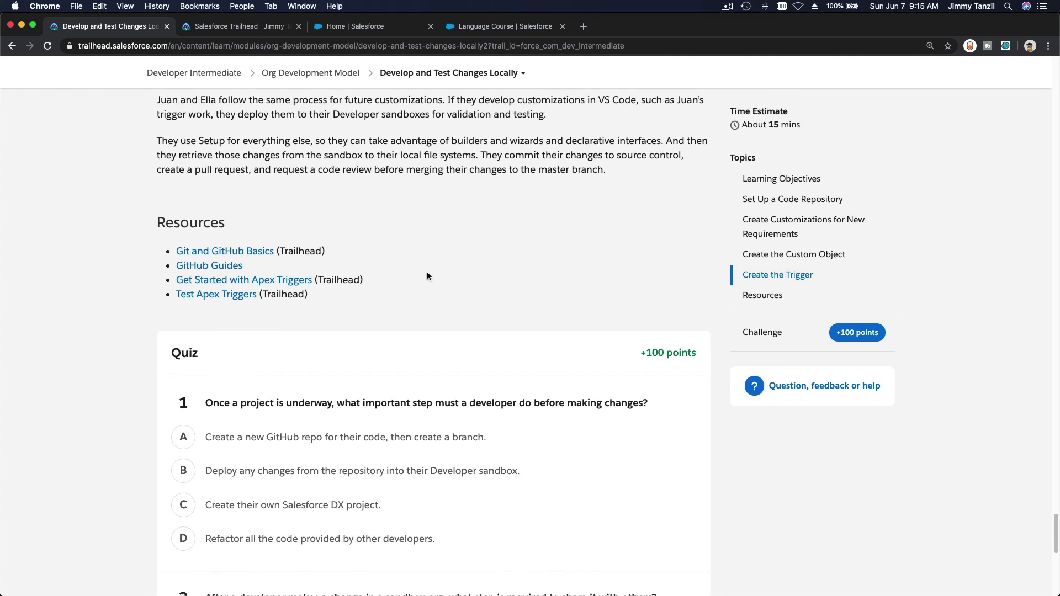
Answer quiz question 1 with B, deploying repository changes into the Developer sandbox, and question 2 with D, retrieving sandbox changes to the project; submit the quiz.
{"action": "scroll", "coordinate": [426, 276], "scroll_direction": "down", "scroll_amount": 10}
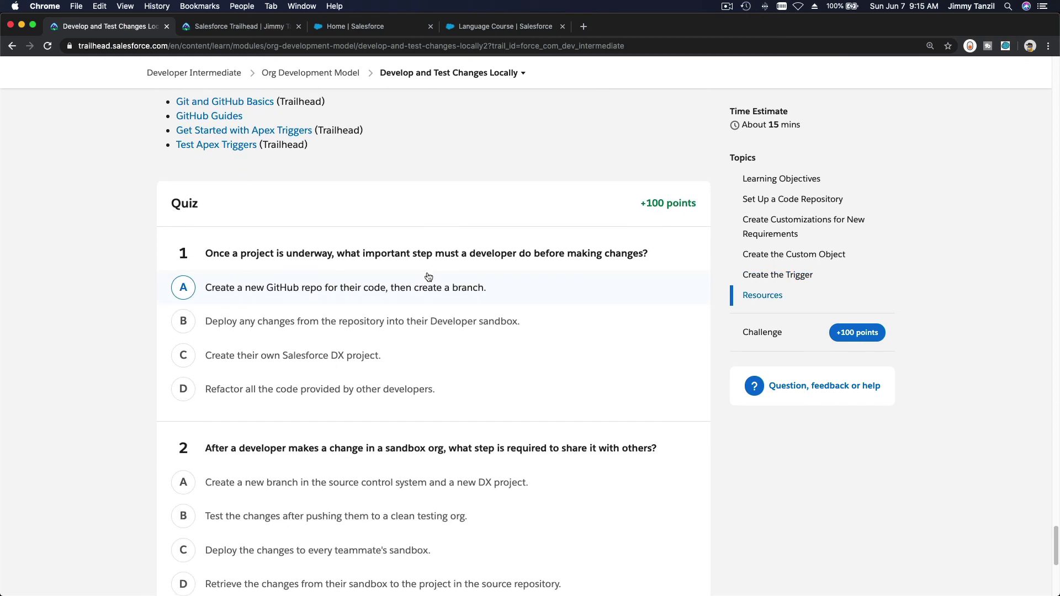
{"action": "scroll", "coordinate": [428, 277], "scroll_direction": "up", "scroll_amount": 2}
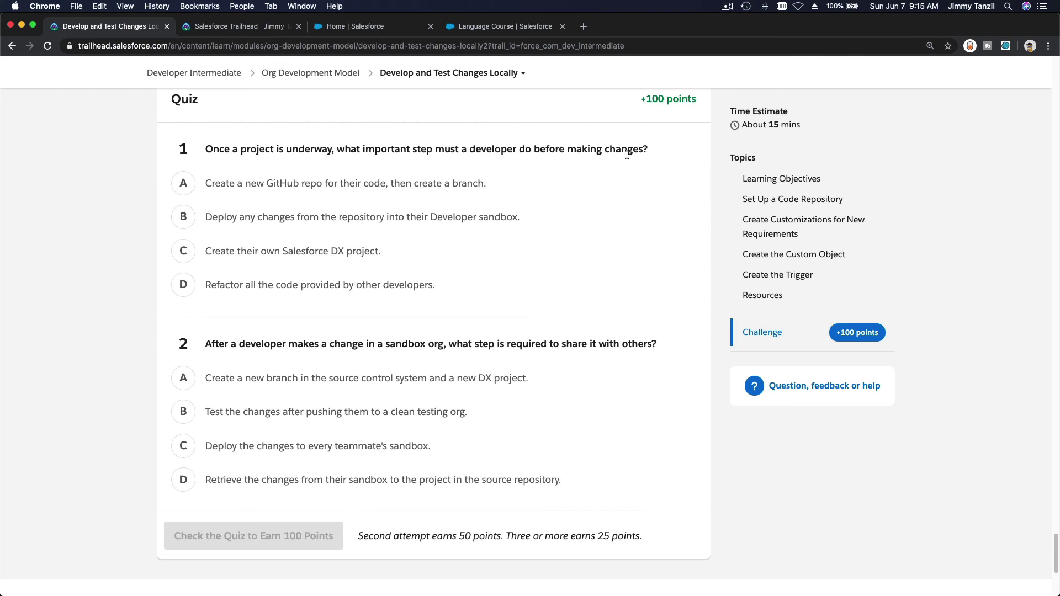
{"action": "left_click", "coordinate": [286, 232]}
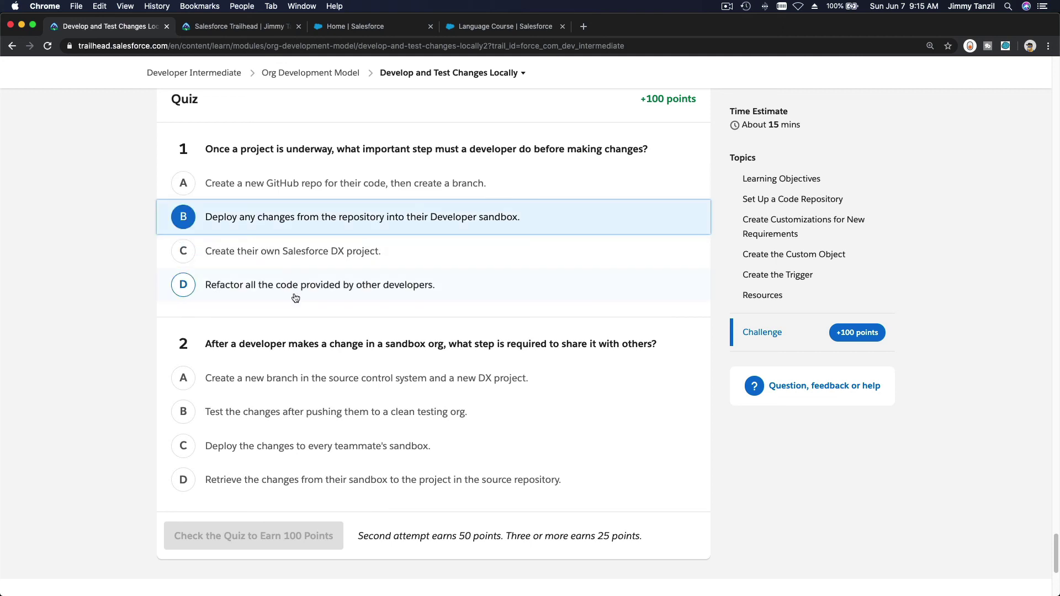
{"action": "scroll", "coordinate": [295, 298], "scroll_direction": "down", "scroll_amount": 6}
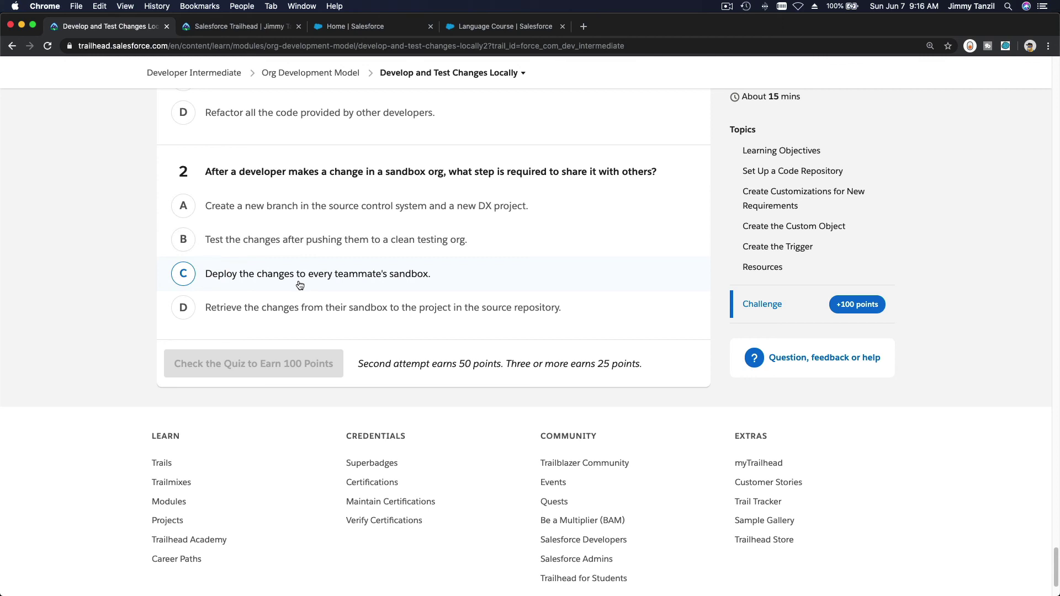
{"action": "left_click", "coordinate": [303, 318]}
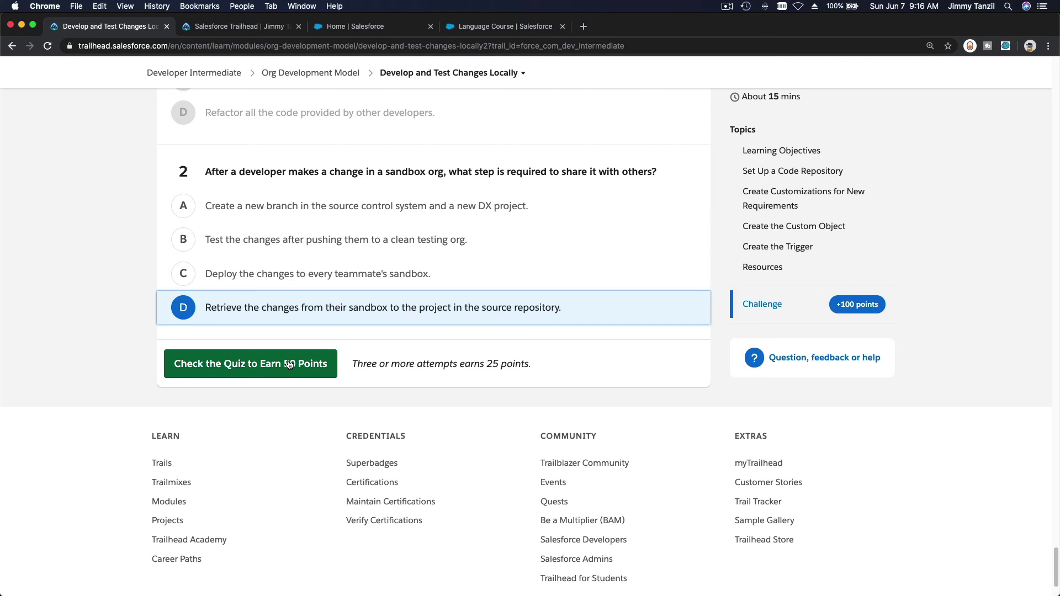
{"action": "left_click", "coordinate": [289, 364]}
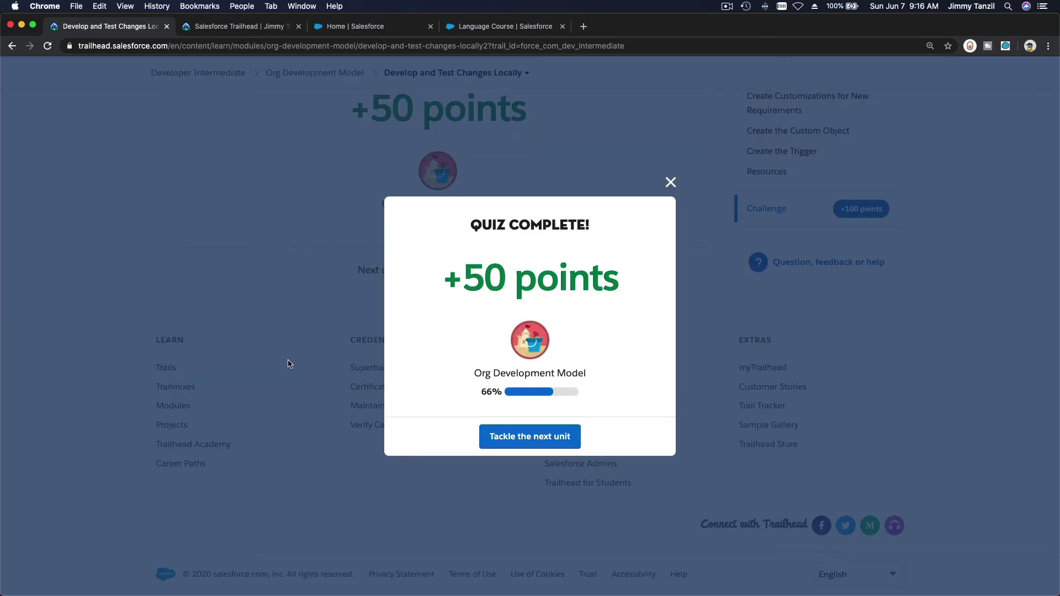